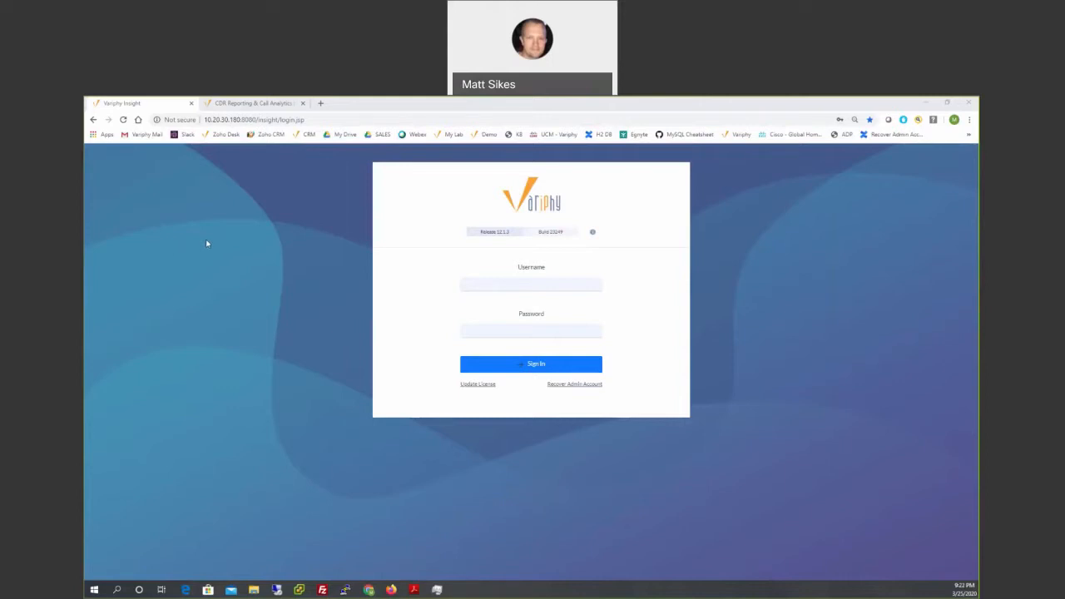
Check the release version on the sign-in page, and browse the Variphy website's webinar listings down to Past Webinars
{"action": "left_click_drag", "start_coordinate": [496, 232], "coordinate": [509, 233]}
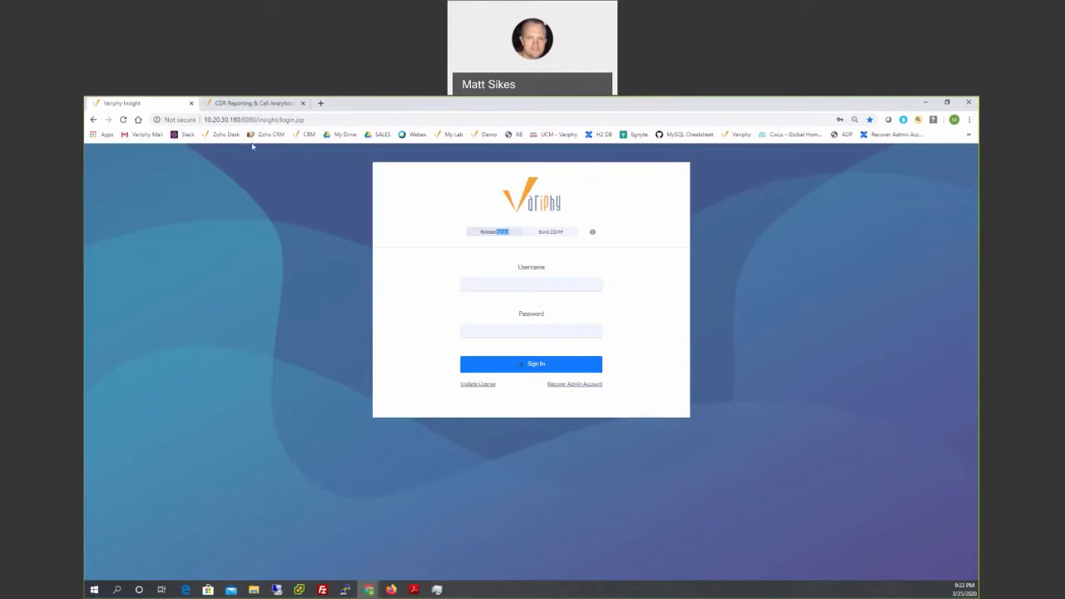
{"action": "left_click", "coordinate": [233, 104]}
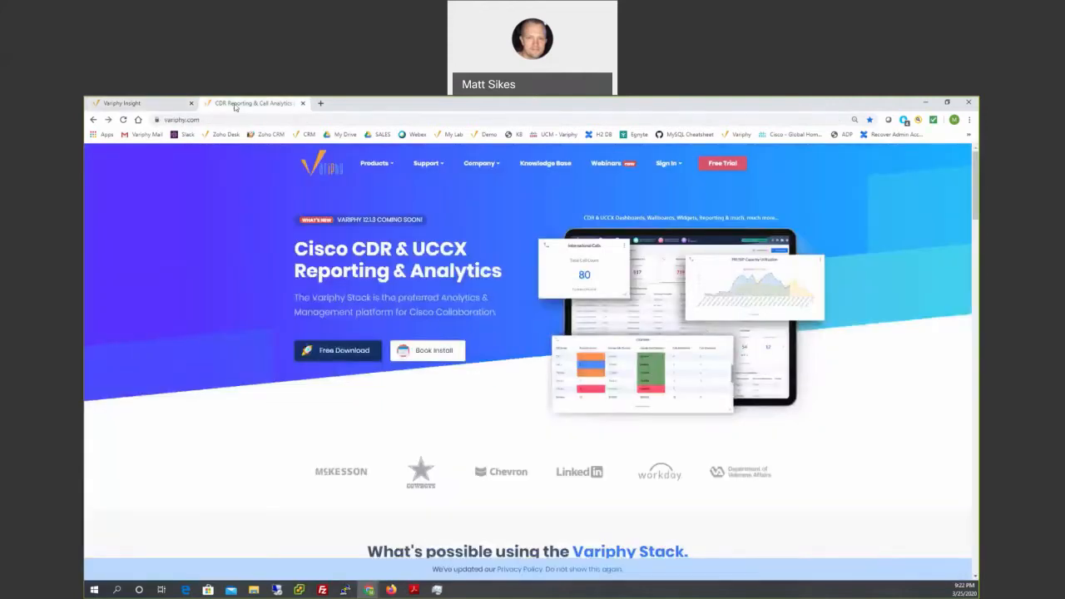
{"action": "left_click", "coordinate": [607, 164]}
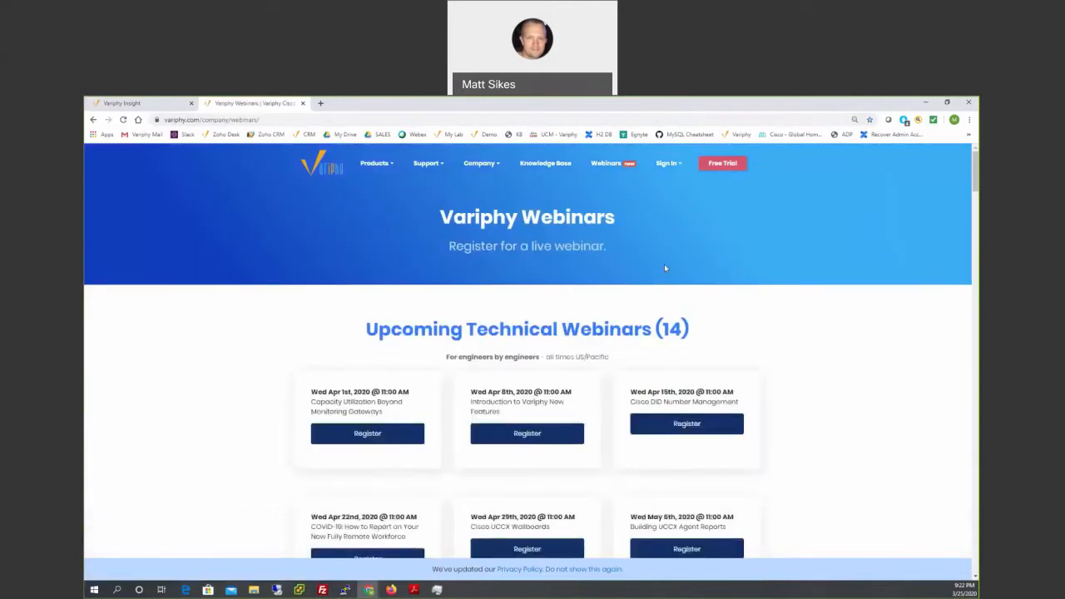
{"action": "left_click_drag", "start_coordinate": [976, 185], "coordinate": [957, 493]}
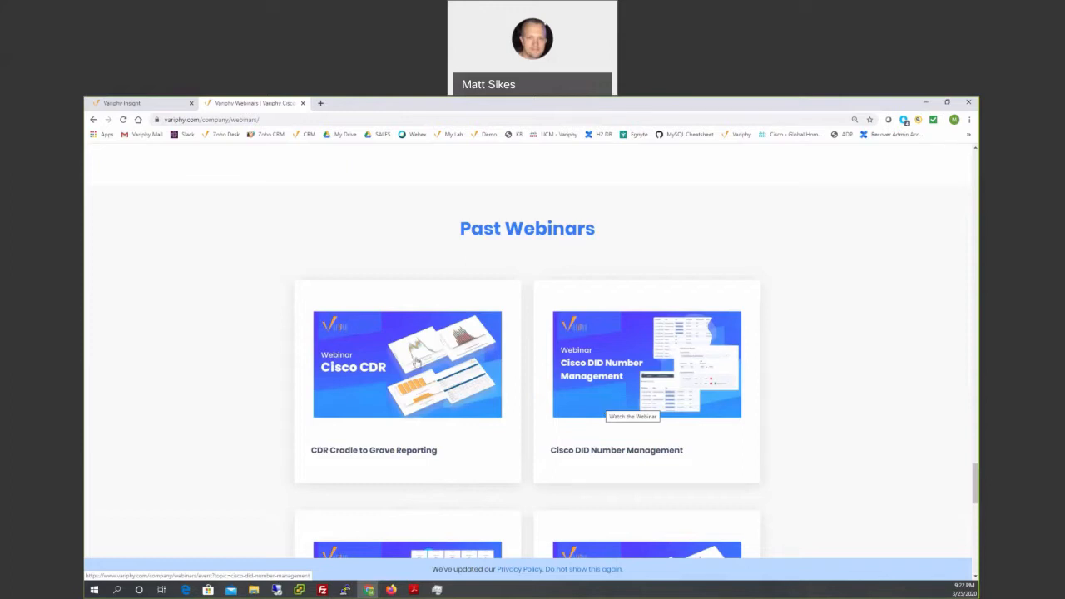
Return to the Variphy Insight login page and sign in with the saved admin username and password
{"action": "left_click", "coordinate": [149, 106]}
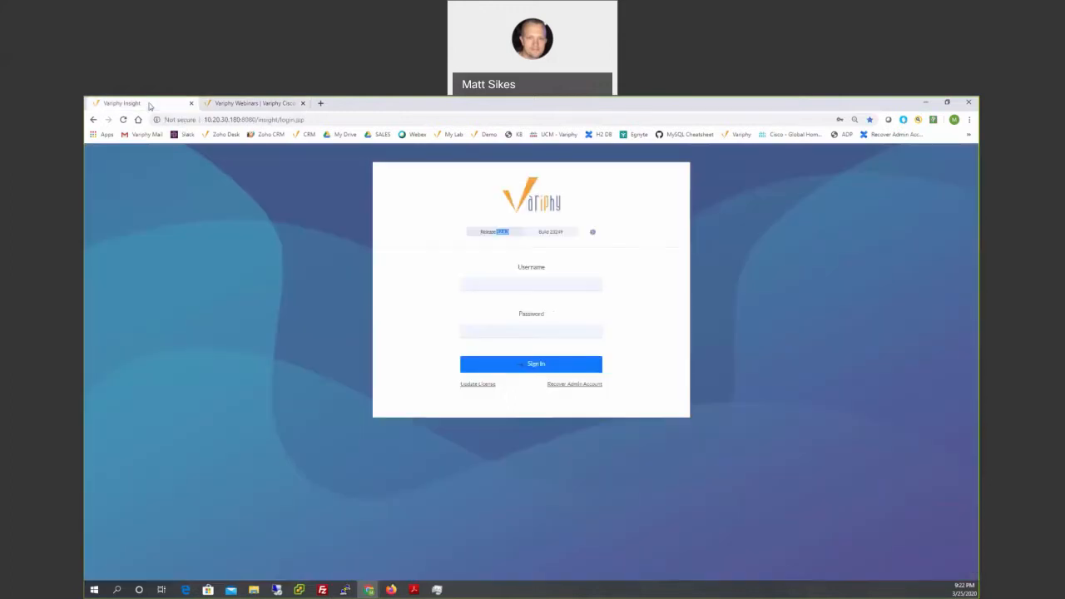
{"action": "left_click", "coordinate": [527, 286]}
{"action": "left_click", "coordinate": [503, 306]}
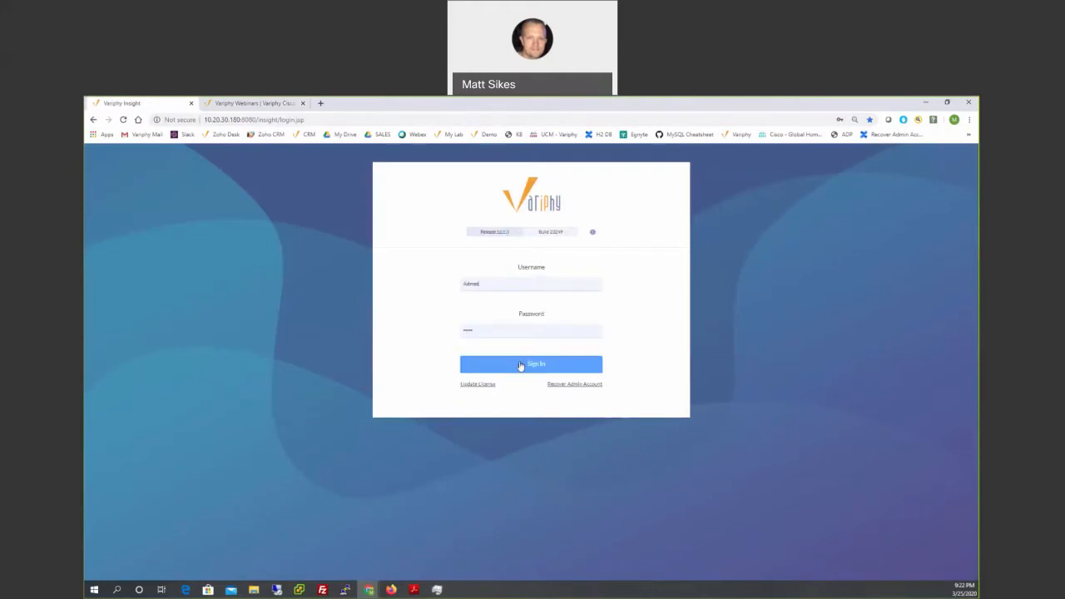
{"action": "left_click", "coordinate": [520, 365]}
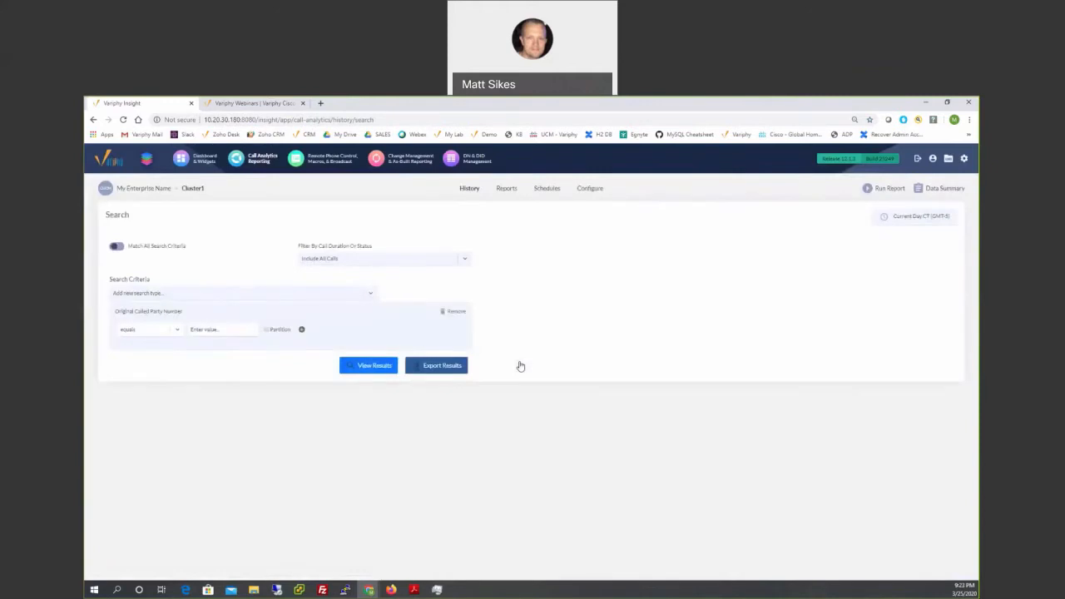
Search DN Management for numbers matching 11XX with Available, Inactive/Unassigned and Active statuses, and review the results
{"action": "left_click", "coordinate": [453, 161]}
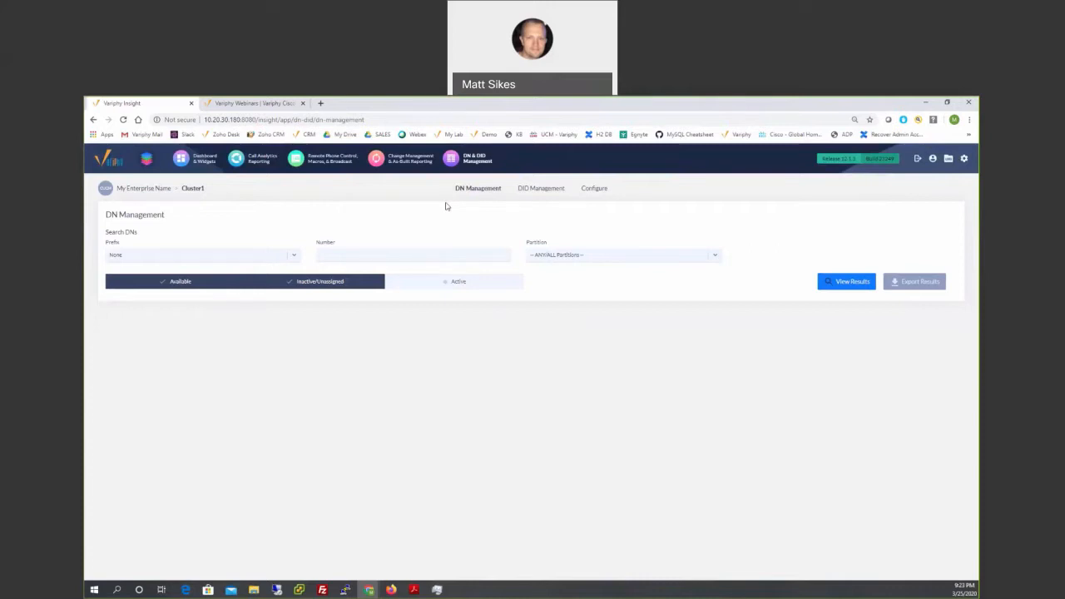
{"action": "left_click", "coordinate": [421, 281]}
{"action": "left_click", "coordinate": [422, 255]}
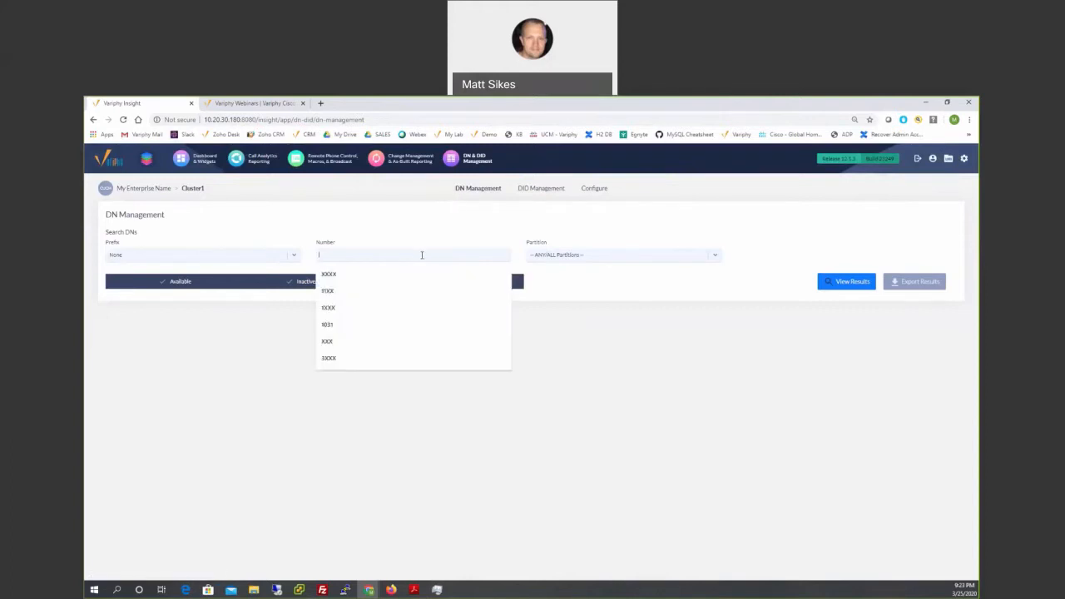
{"action": "type", "text": "11X"}
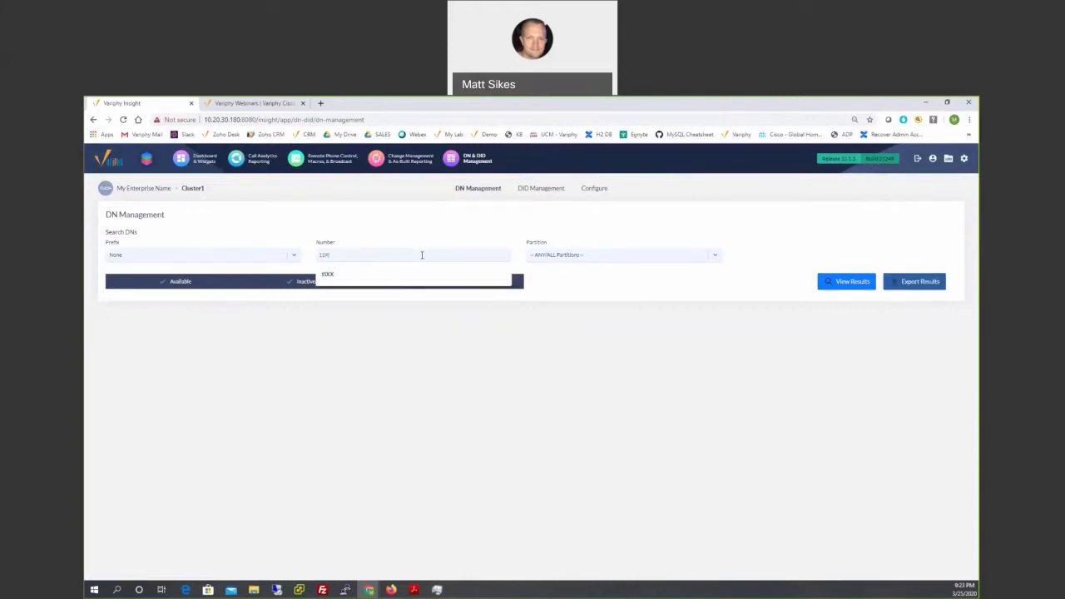
{"action": "type", "text": "X"}
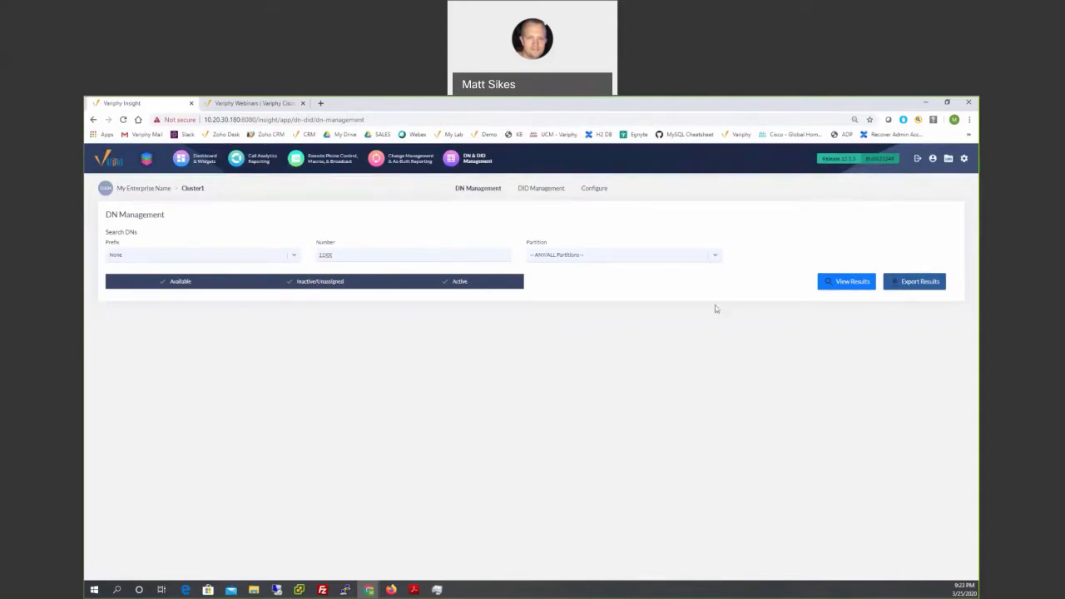
{"action": "left_click", "coordinate": [846, 283]}
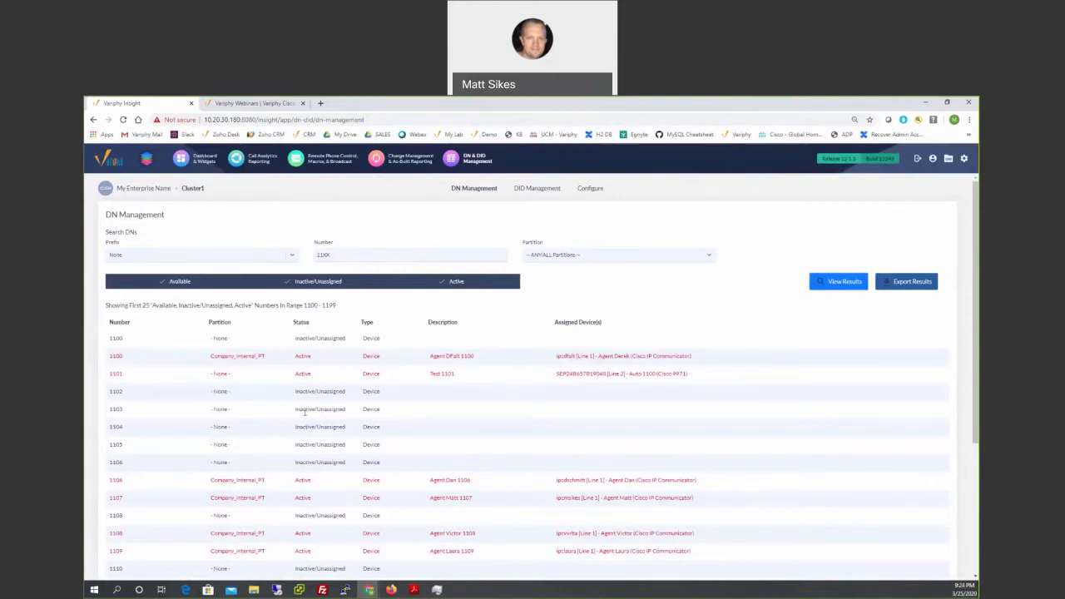
{"action": "scroll", "coordinate": [305, 424], "scroll_direction": "down", "scroll_amount": 4}
{"action": "scroll", "coordinate": [310, 490], "scroll_direction": "up", "scroll_amount": 4}
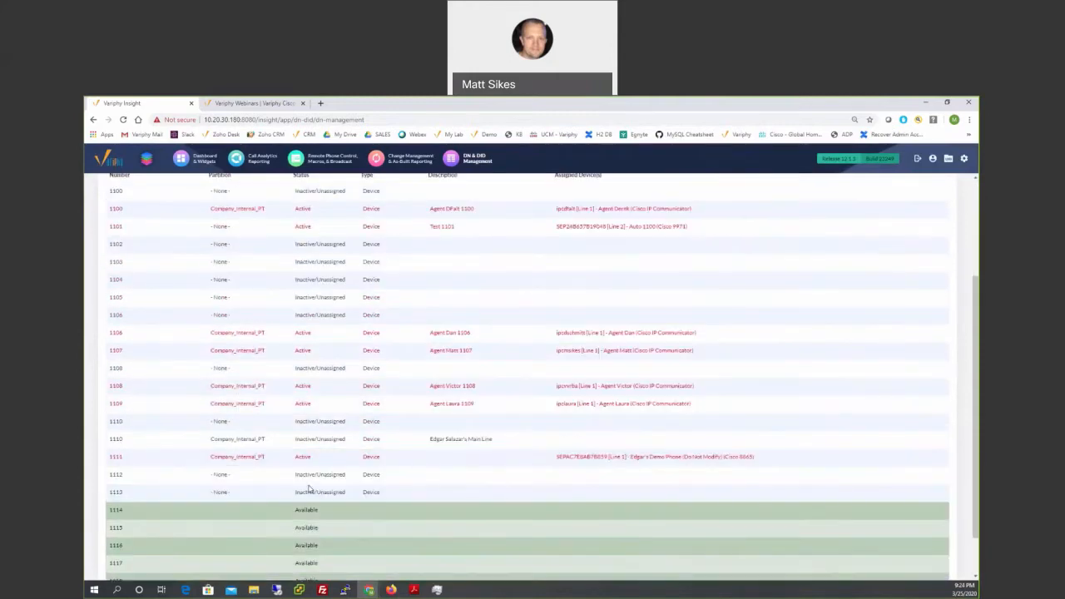
Restrict the 11XX directory number search to Active numbers only and view the results
{"action": "left_click", "coordinate": [215, 282]}
{"action": "left_click", "coordinate": [305, 283]}
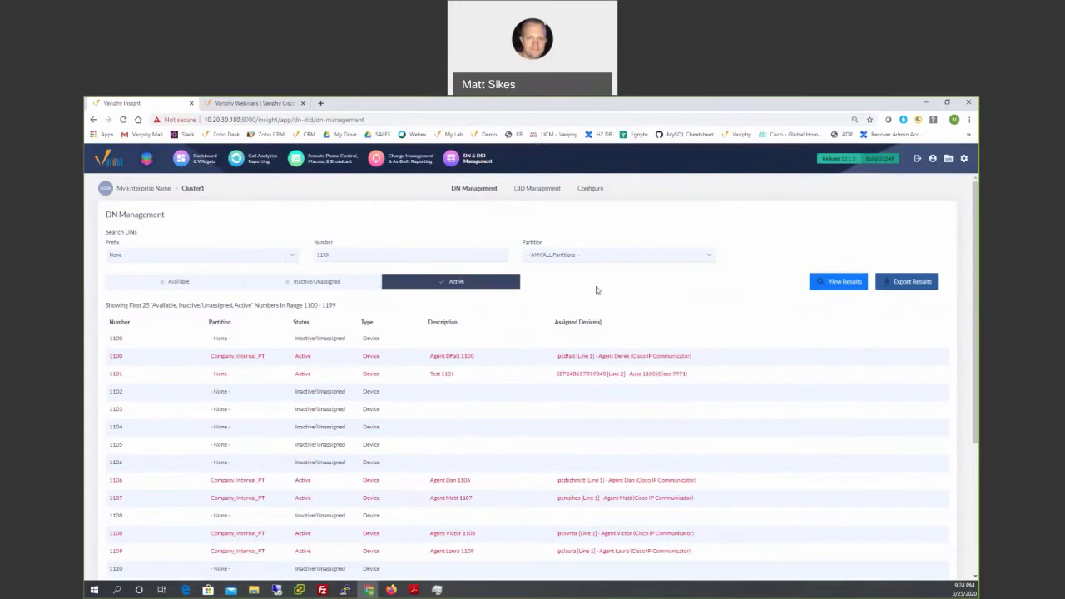
{"action": "left_click", "coordinate": [839, 281]}
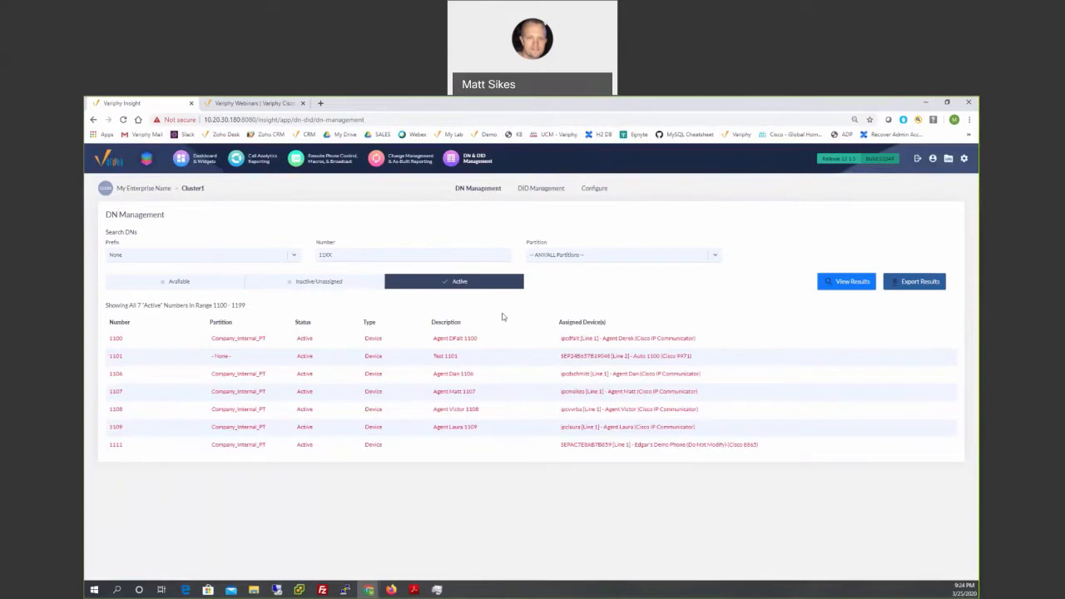
Review the configured DID sites and DID blocks in the DN & DID Management configuration
{"action": "left_click", "coordinate": [592, 190]}
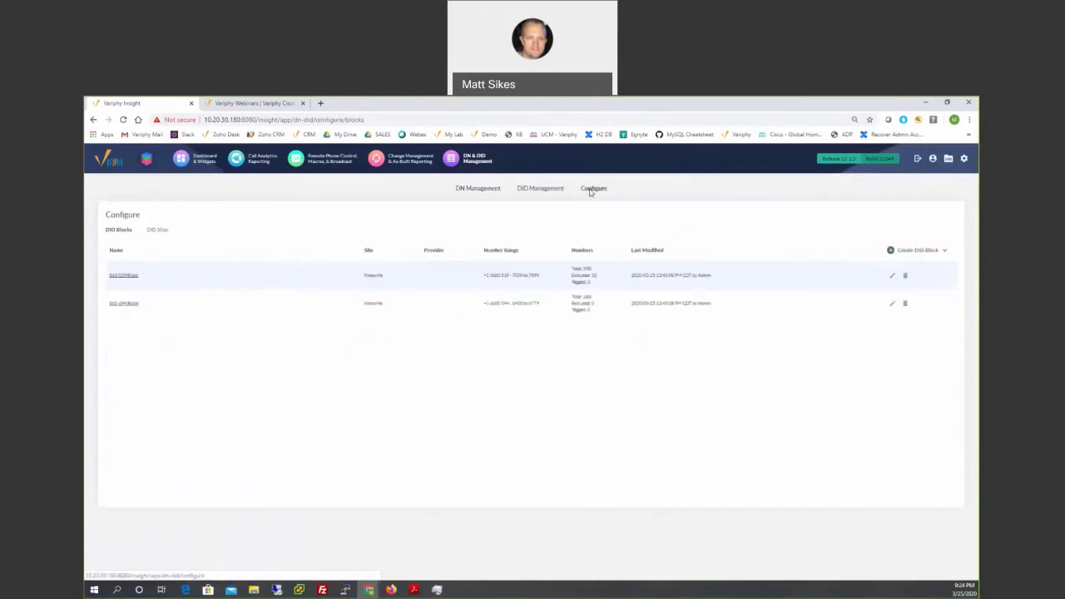
{"action": "left_click", "coordinate": [155, 230]}
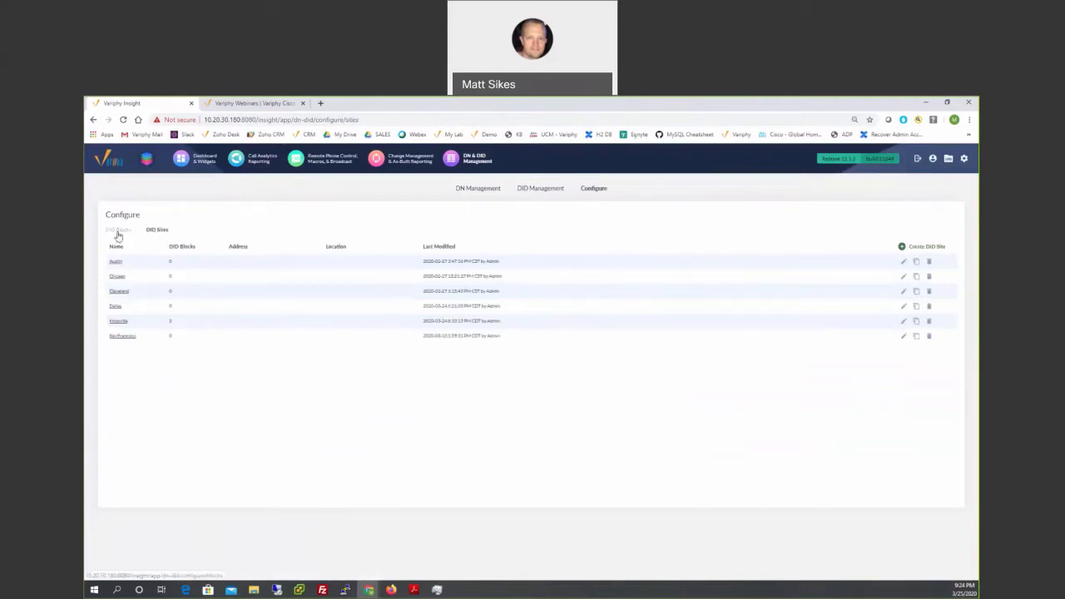
{"action": "left_click", "coordinate": [118, 234]}
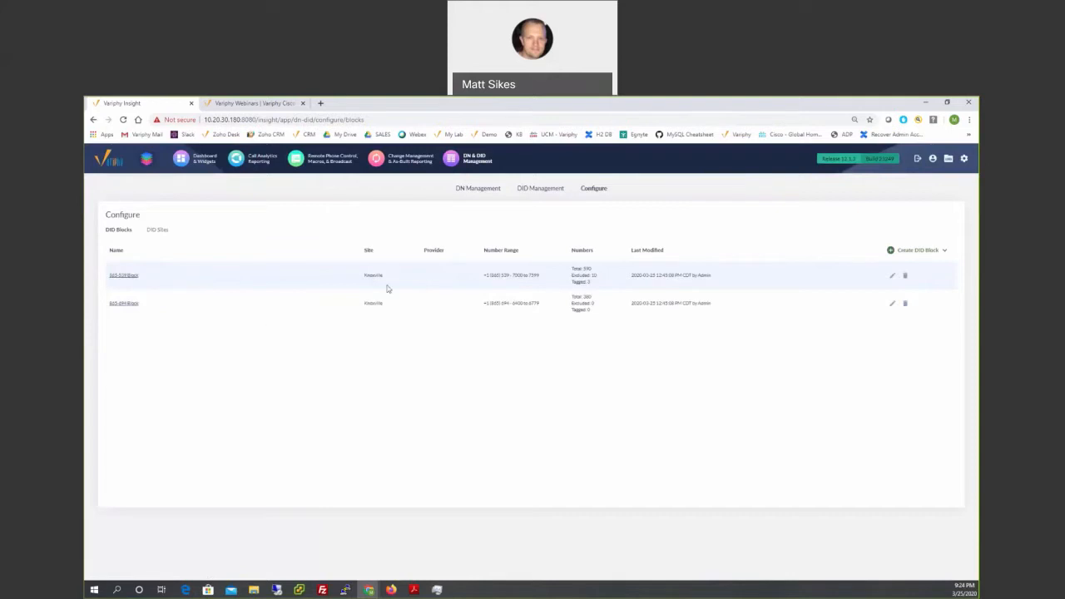
Search DID Management for X in the Knoxville site's 865-539 Block across all three statuses, and inspect the first DID's directory number
{"action": "left_click", "coordinate": [541, 189]}
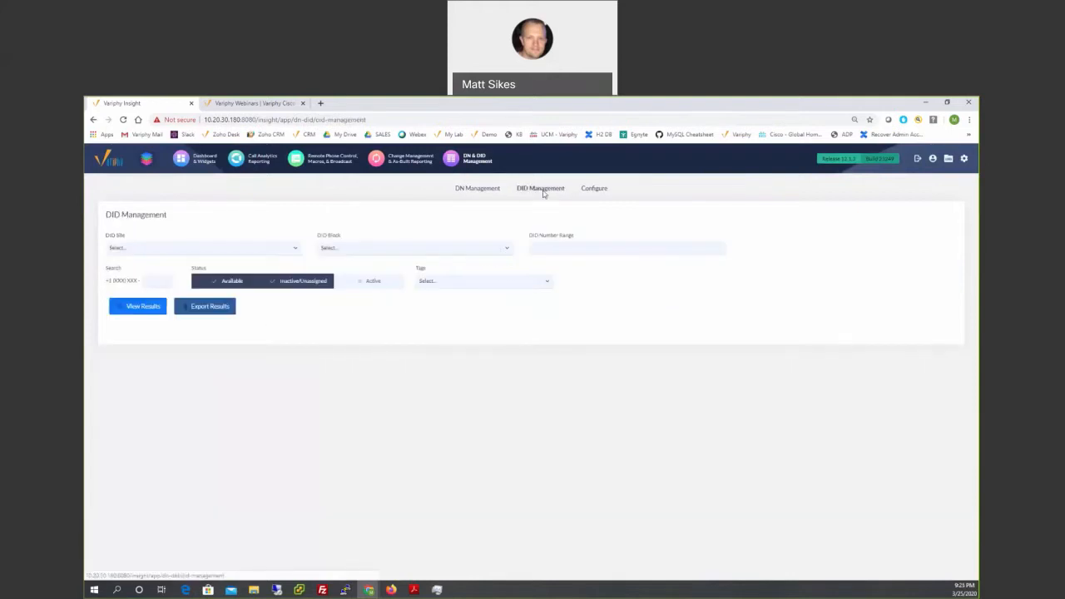
{"action": "left_click", "coordinate": [218, 248]}
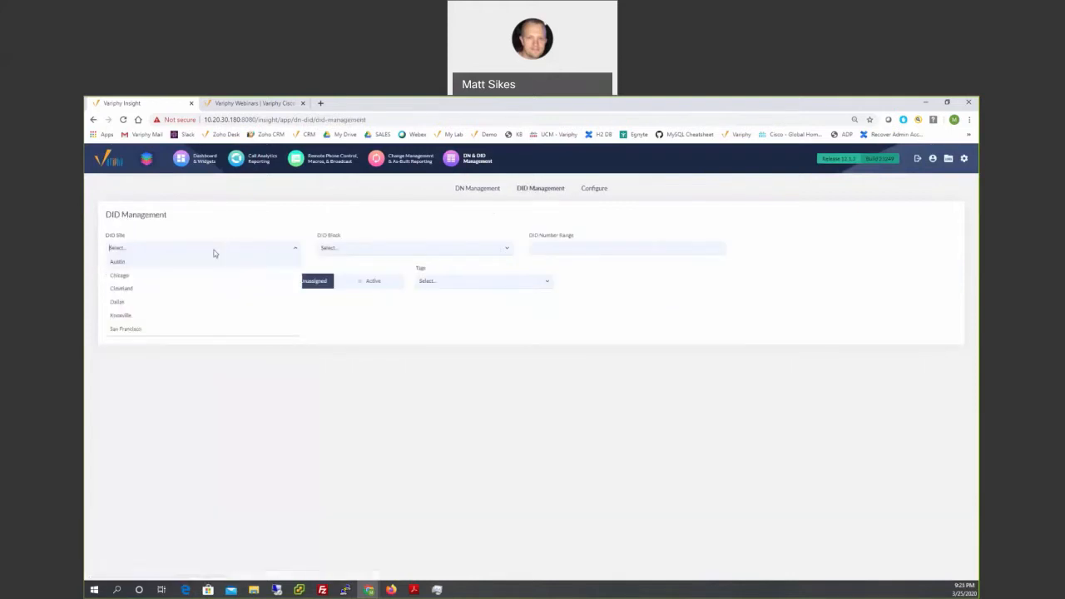
{"action": "left_click", "coordinate": [139, 320]}
{"action": "left_click", "coordinate": [361, 247]}
{"action": "left_click", "coordinate": [350, 265]}
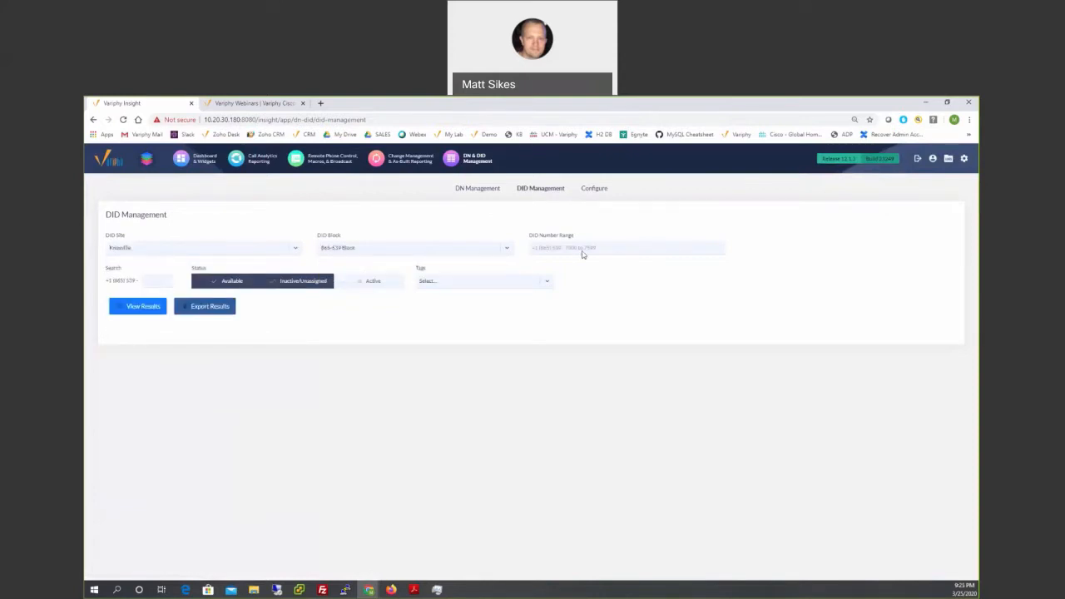
{"action": "left_click", "coordinate": [348, 284]}
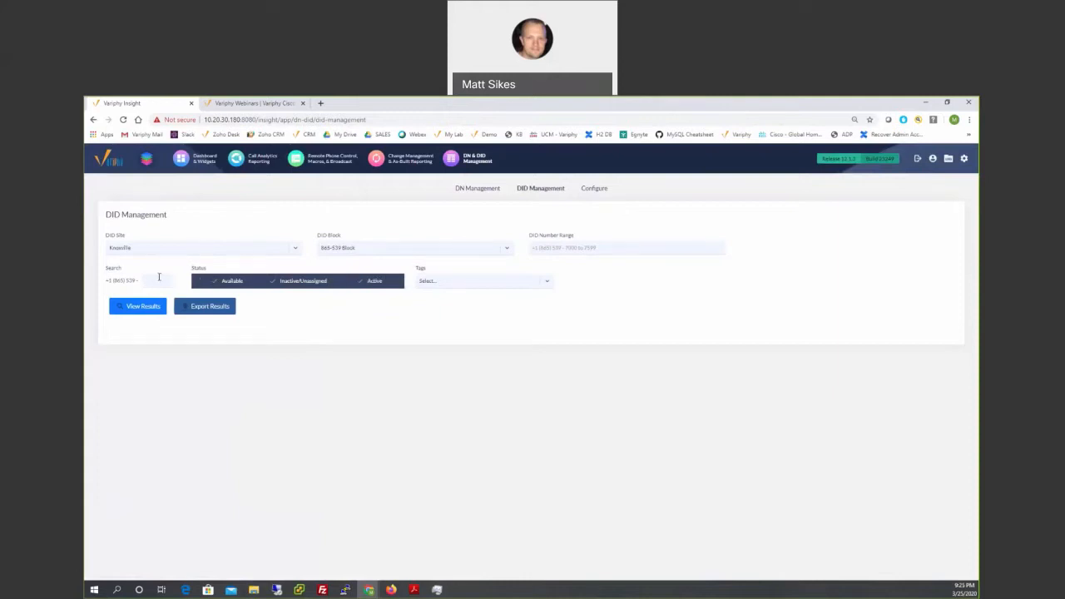
{"action": "left_click", "coordinate": [145, 307]}
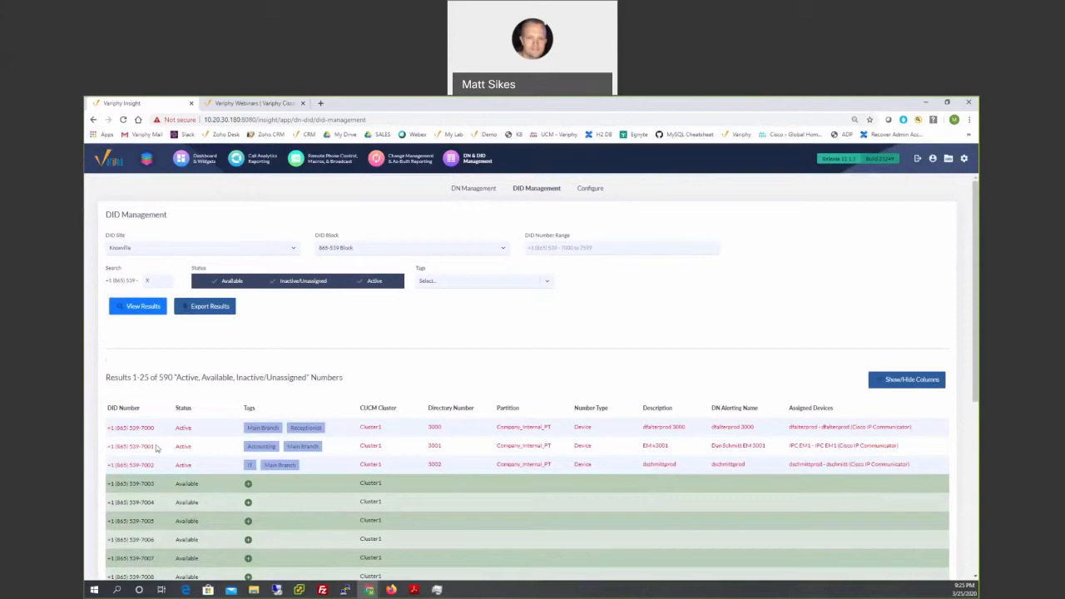
{"action": "left_click_drag", "start_coordinate": [114, 427], "coordinate": [157, 427]}
{"action": "double_click", "coordinate": [434, 427]}
Return to the DID block configuration and examine the header row of did_number_import_template.csv and the sample import image
{"action": "left_click", "coordinate": [588, 190]}
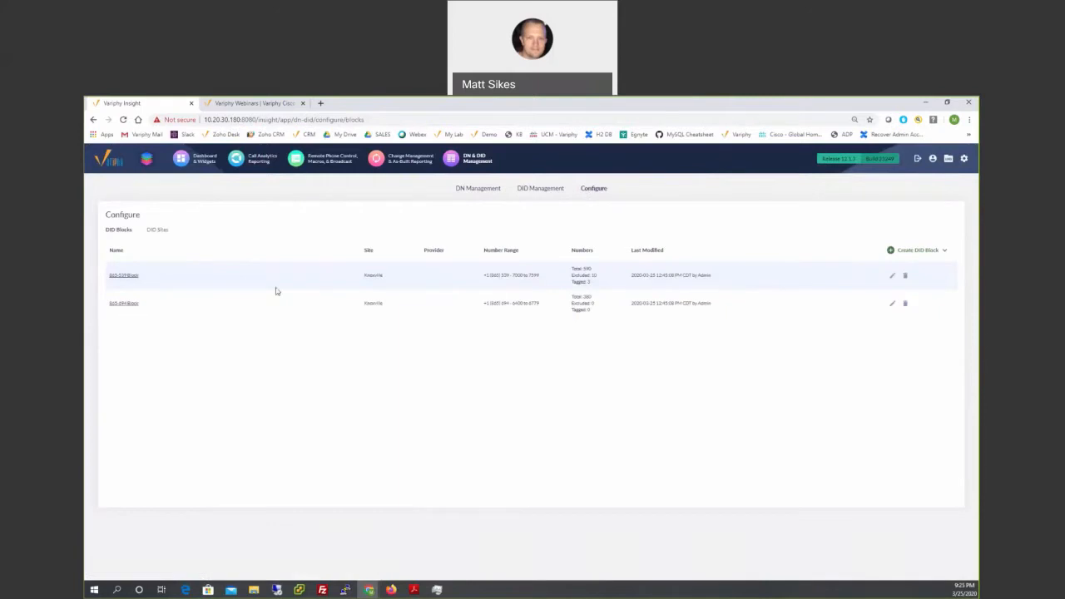
{"action": "mouse_move", "coordinate": [920, 255]}
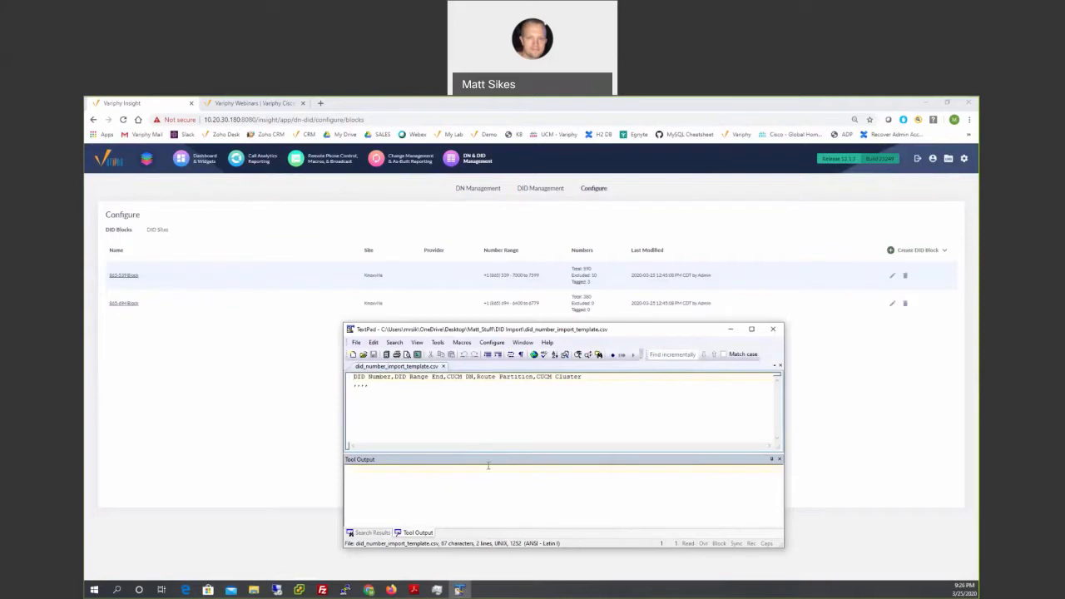
{"action": "left_click_drag", "start_coordinate": [585, 380], "coordinate": [348, 379]}
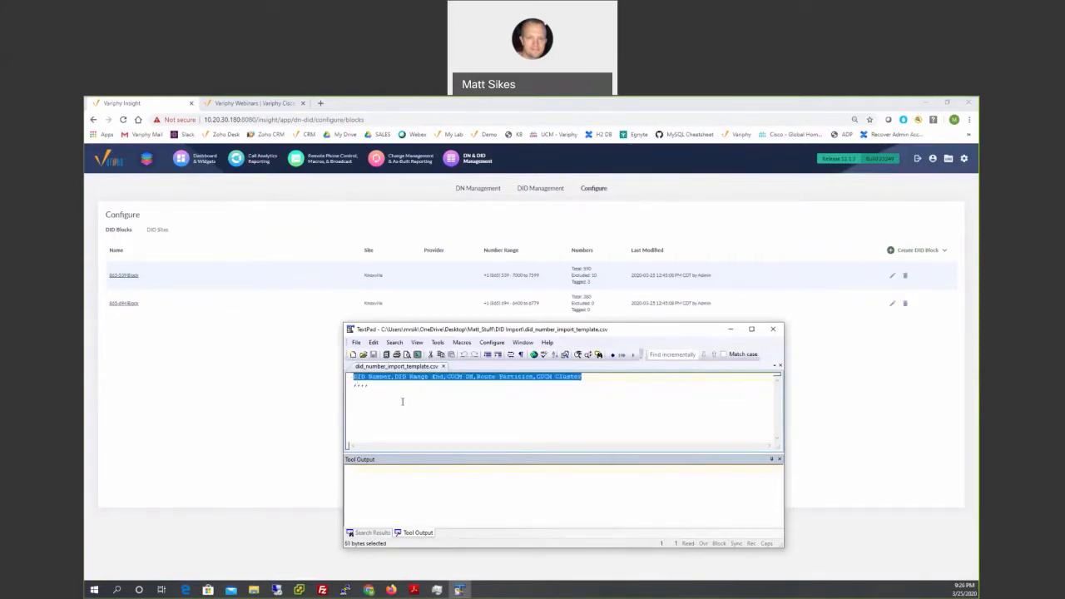
{"action": "left_click_drag", "start_coordinate": [529, 333], "coordinate": [482, 222]}
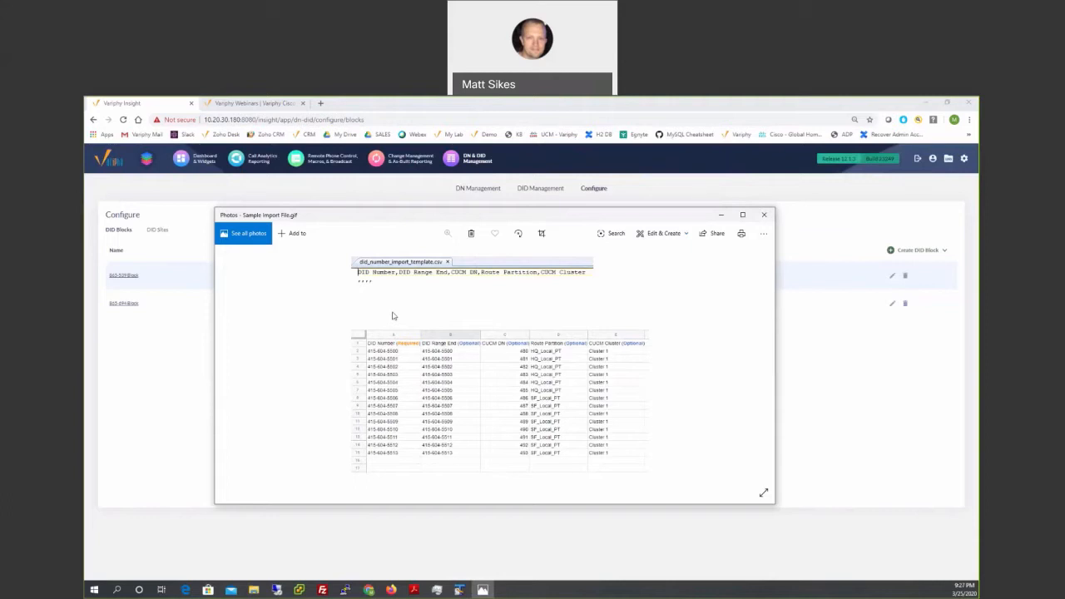
{"action": "left_click", "coordinate": [721, 215]}
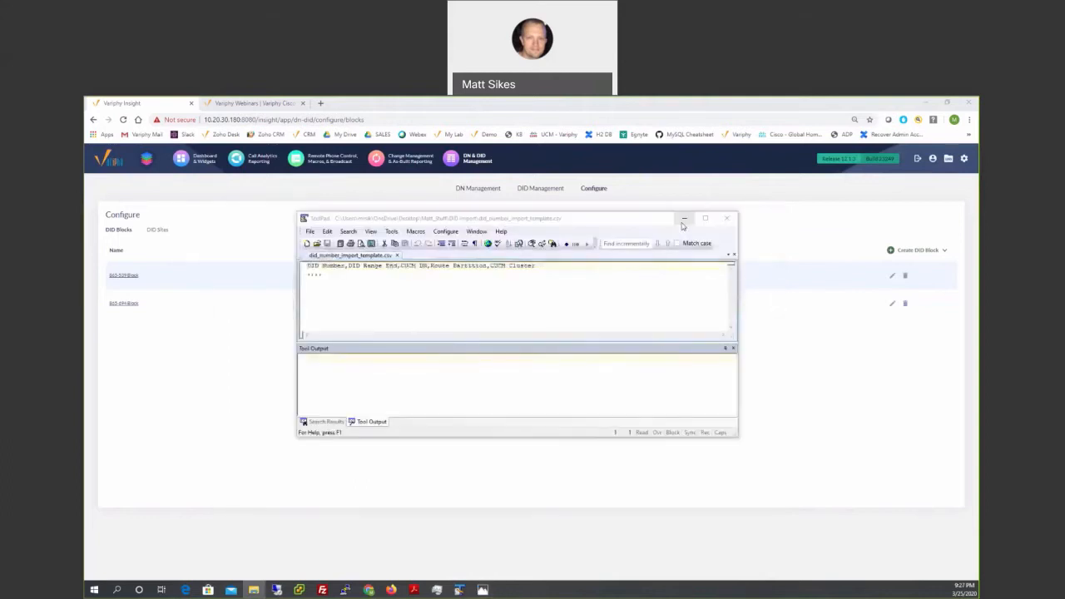
{"action": "left_click", "coordinate": [684, 220]}
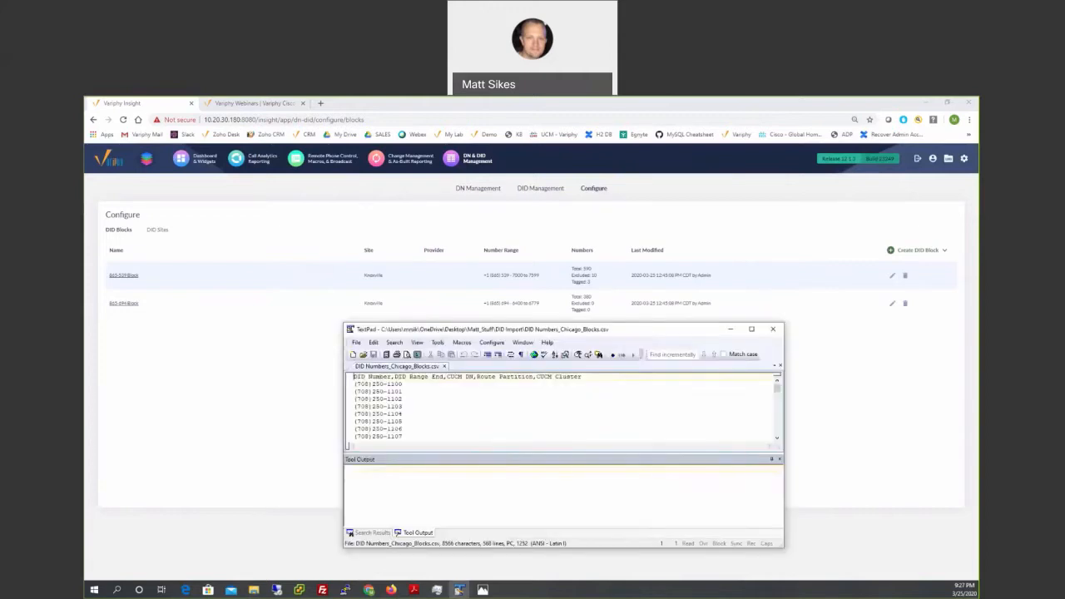
Examine the individual number entries listed in DID Numbers_Chicago_Blocks.csv
{"action": "left_click_drag", "start_coordinate": [502, 331], "coordinate": [487, 230]}
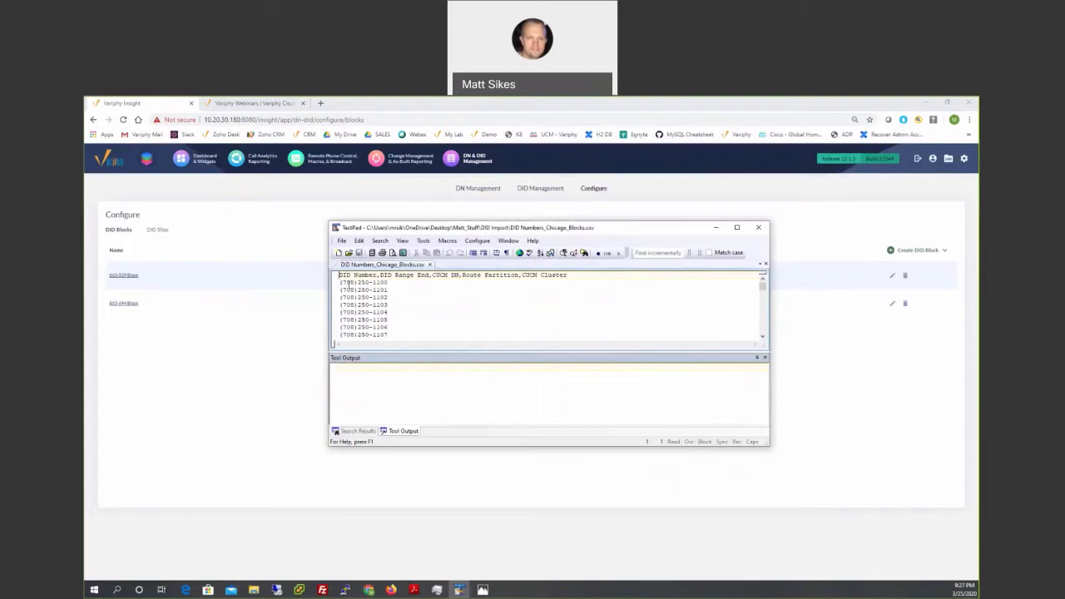
{"action": "scroll", "coordinate": [350, 283], "scroll_direction": "down", "scroll_amount": 1}
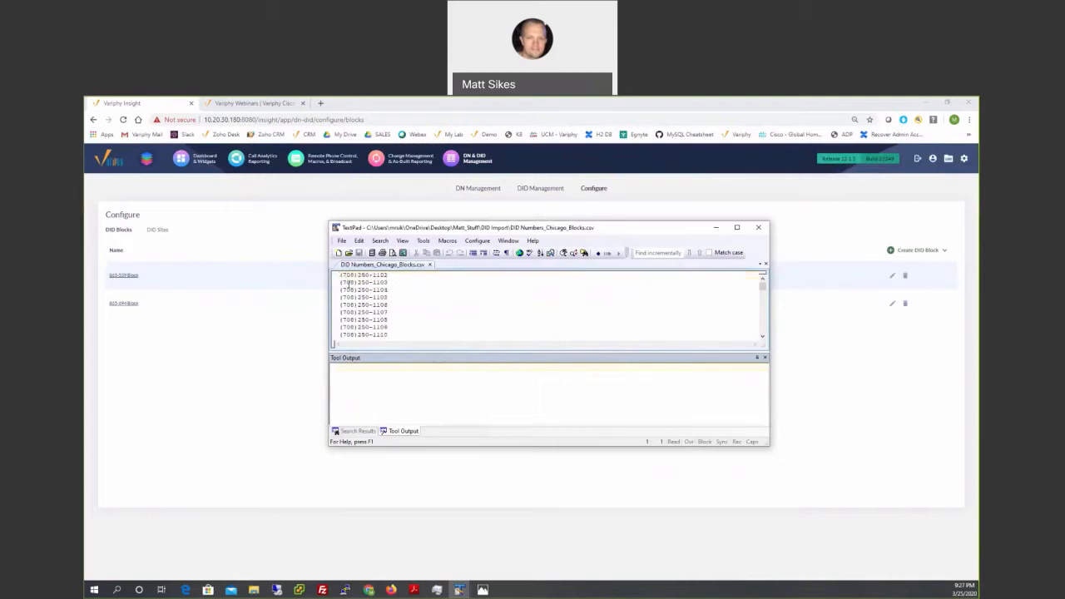
{"action": "scroll", "coordinate": [349, 284], "scroll_direction": "down", "scroll_amount": 1}
{"action": "scroll", "coordinate": [370, 301], "scroll_direction": "up", "scroll_amount": 4}
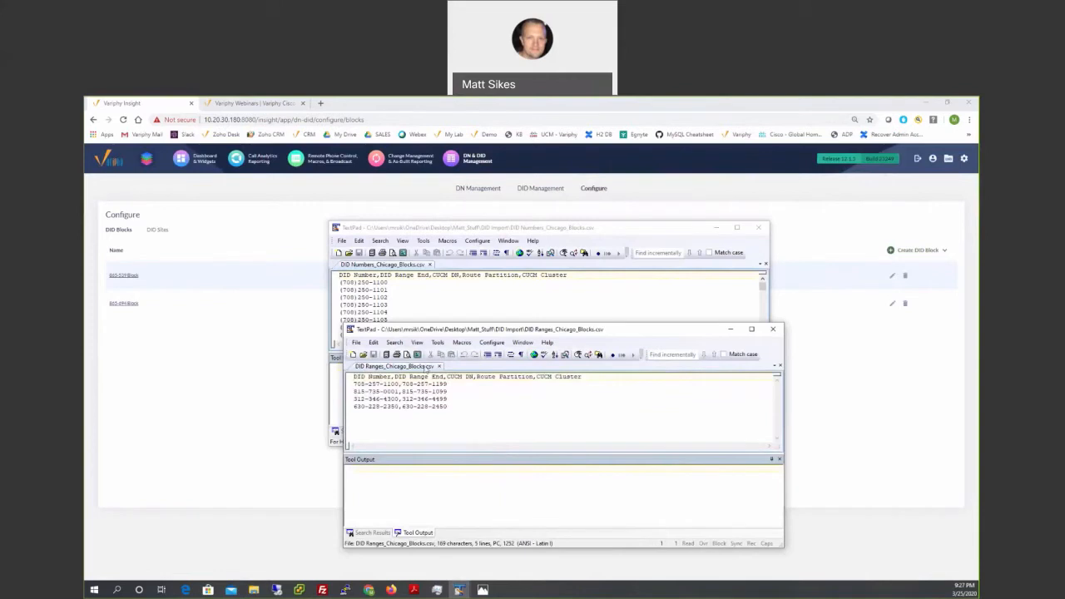
Compare the range entries in DID Ranges_Chicago_Blocks.csv with the individual entries in DID Numbers_Chicago_Blocks.csv
{"action": "left_click_drag", "start_coordinate": [446, 331], "coordinate": [432, 354]}
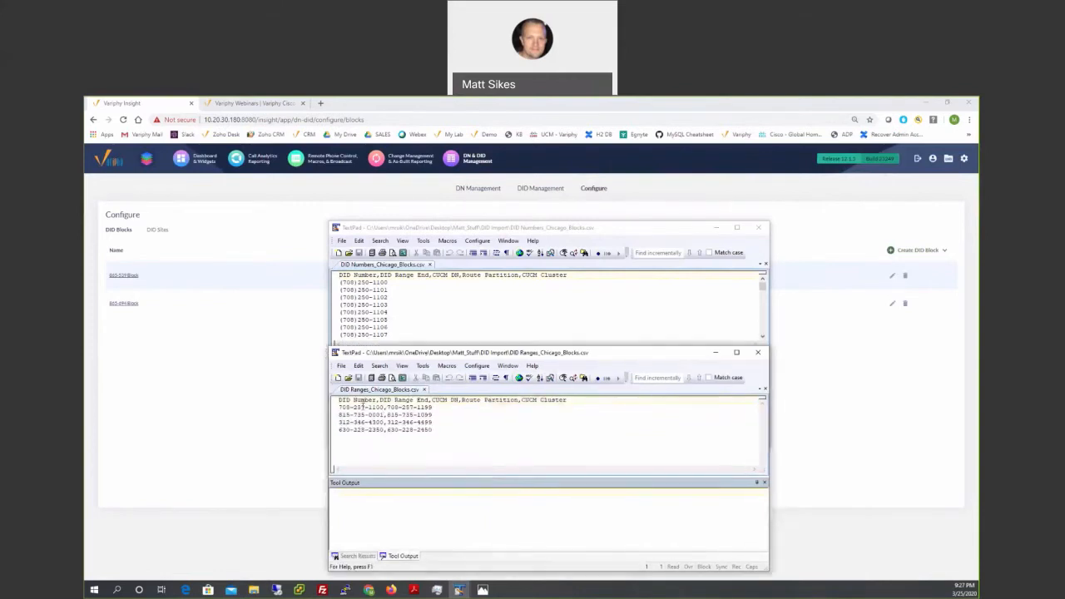
{"action": "left_click", "coordinate": [346, 408]}
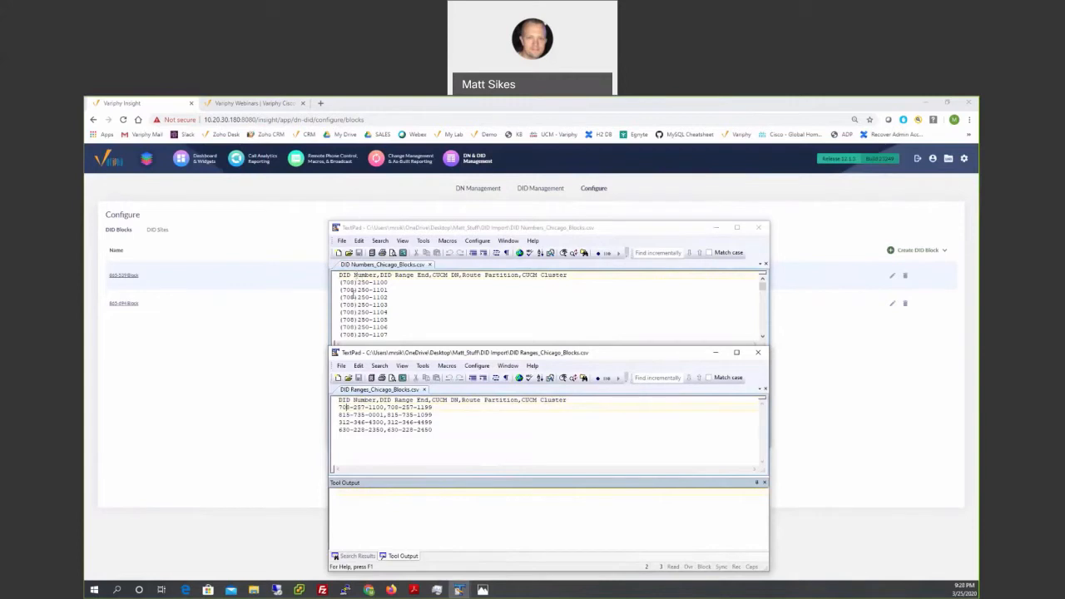
{"action": "left_click", "coordinate": [358, 430]}
{"action": "left_click", "coordinate": [420, 315]}
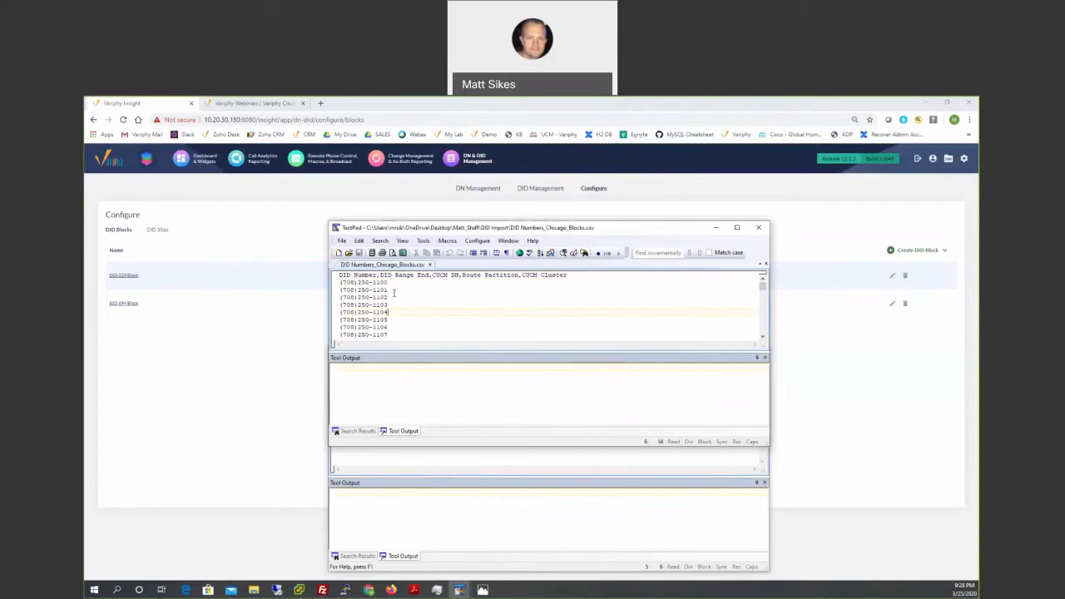
Examine the CUCM DN and Route Partition columns in the Chicago ranges file and the directory number mappings in DID Numbers with DN Mappings_SanFrancisco.csv
{"action": "scroll", "coordinate": [403, 298], "scroll_direction": "down", "scroll_amount": 1}
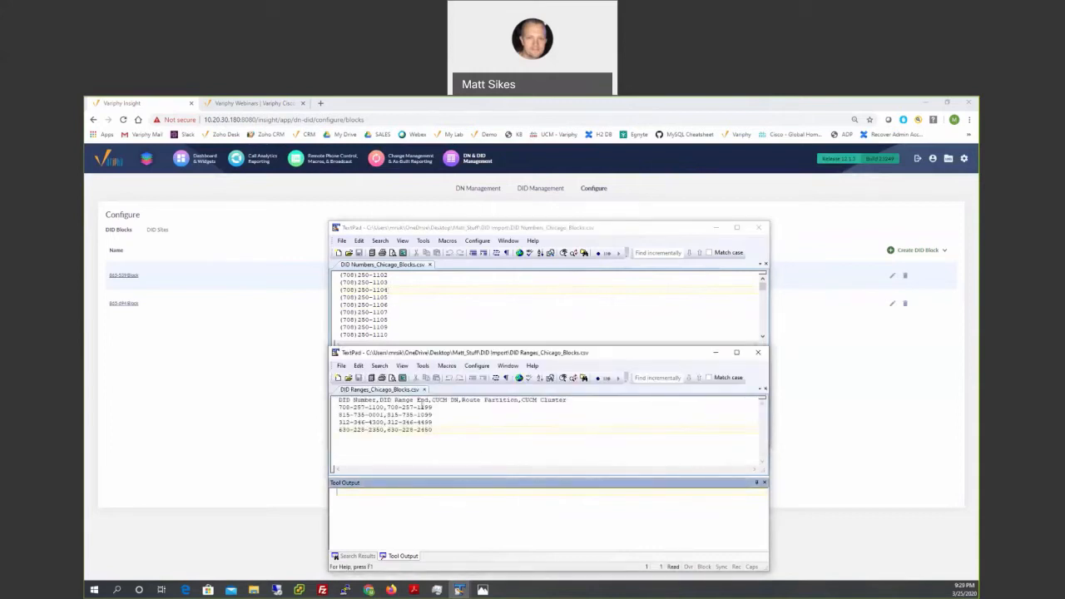
{"action": "left_click_drag", "start_coordinate": [432, 400], "coordinate": [519, 402]}
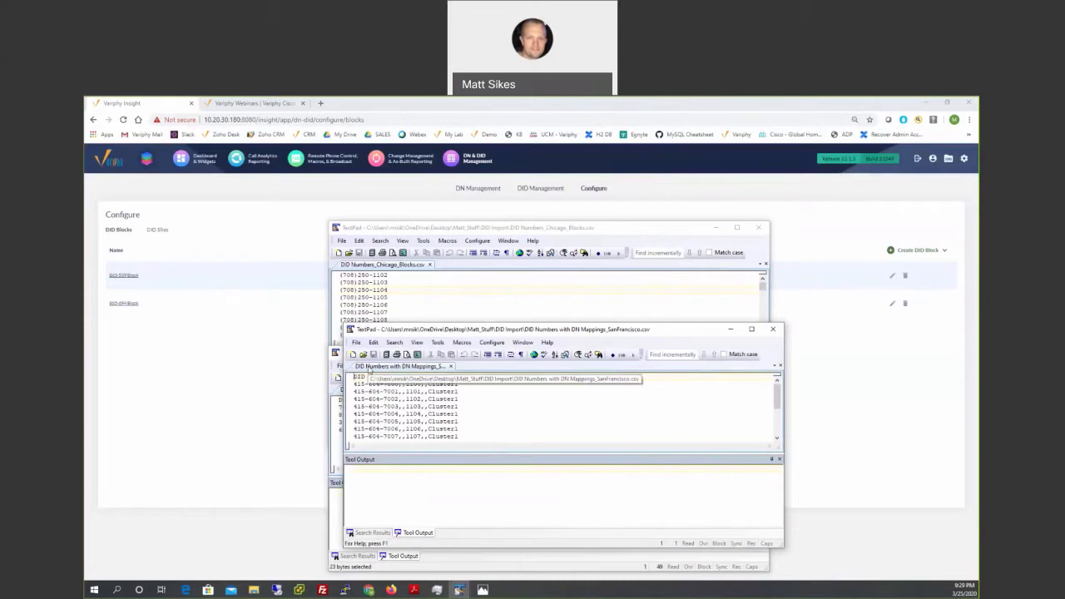
{"action": "left_click", "coordinate": [753, 329]}
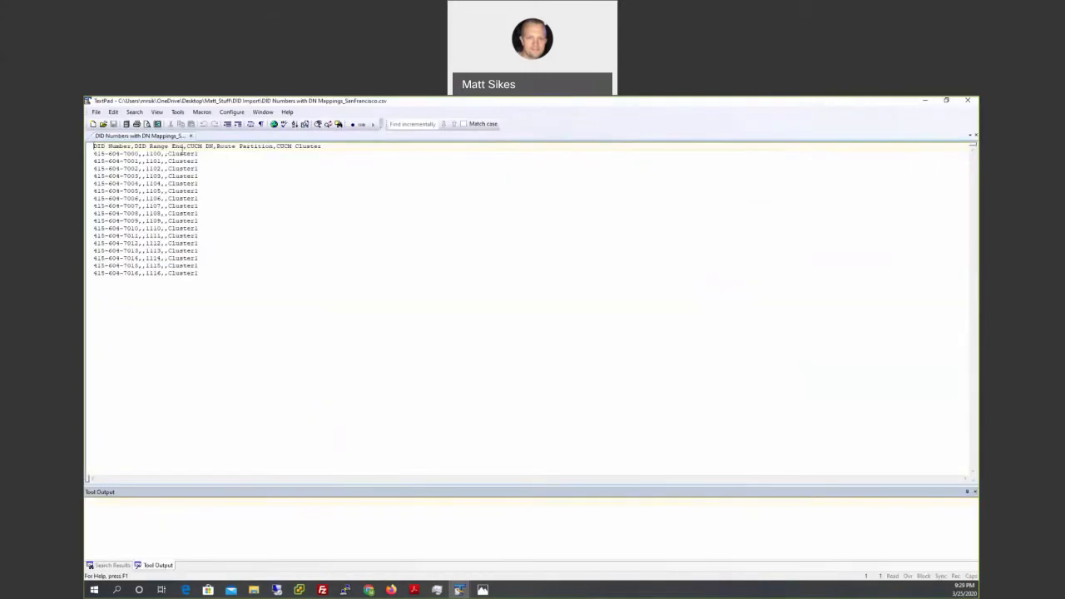
{"action": "left_click_drag", "start_coordinate": [187, 145], "coordinate": [210, 146]}
{"action": "left_click_drag", "start_coordinate": [187, 147], "coordinate": [213, 150]}
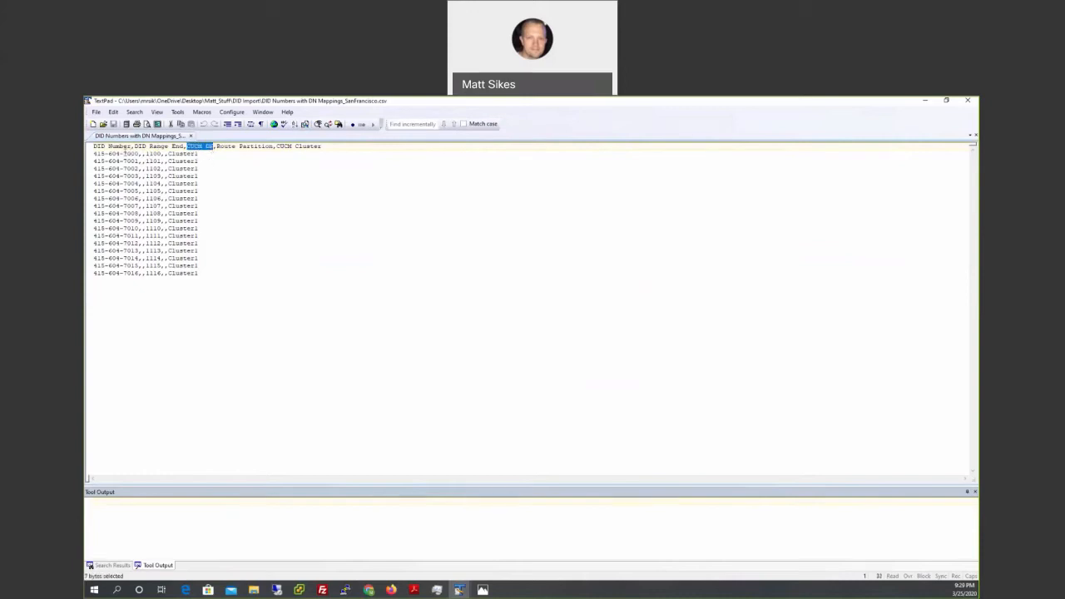
{"action": "left_click_drag", "start_coordinate": [146, 153], "coordinate": [161, 159]}
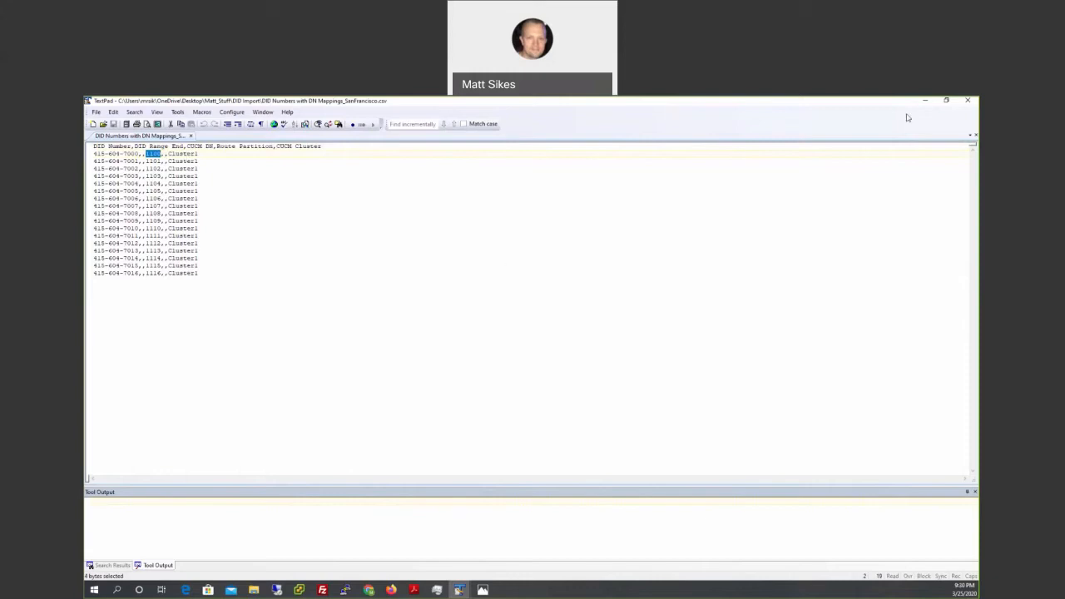
Minimize the San Francisco mappings, Chicago ranges and Chicago numbers files to return to the DID block configuration
{"action": "left_click", "coordinate": [947, 101]}
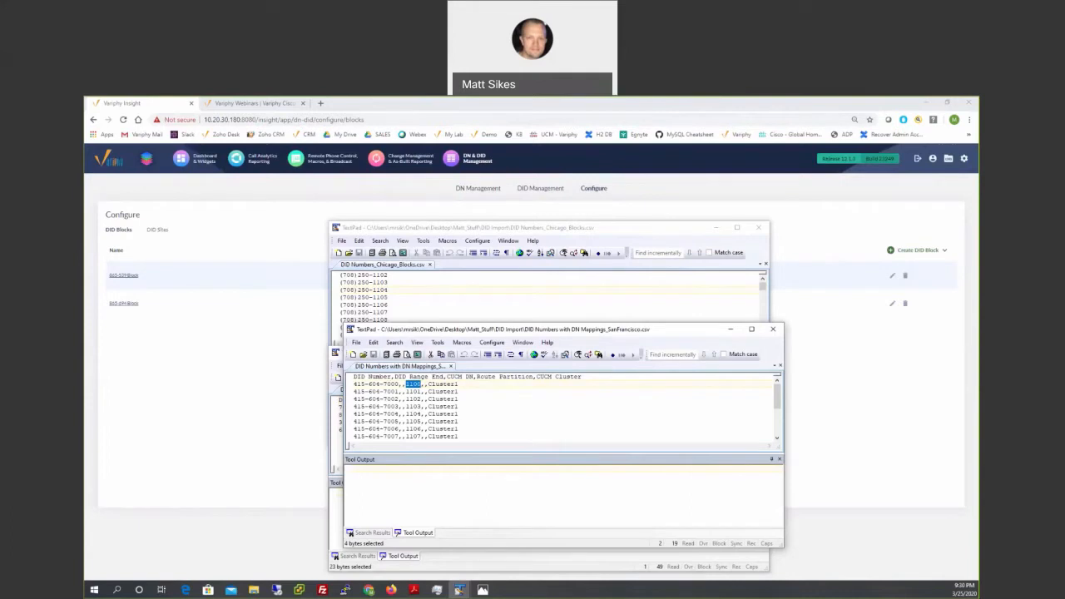
{"action": "left_click", "coordinate": [731, 329]}
{"action": "left_click", "coordinate": [490, 354]}
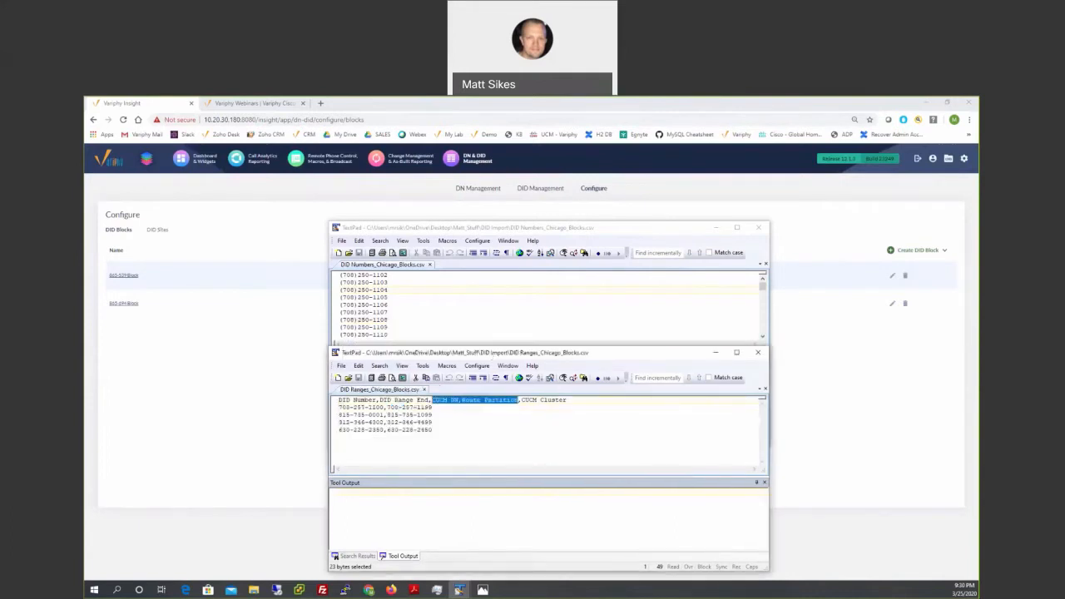
{"action": "left_click", "coordinate": [716, 353]}
{"action": "left_click", "coordinate": [523, 228]}
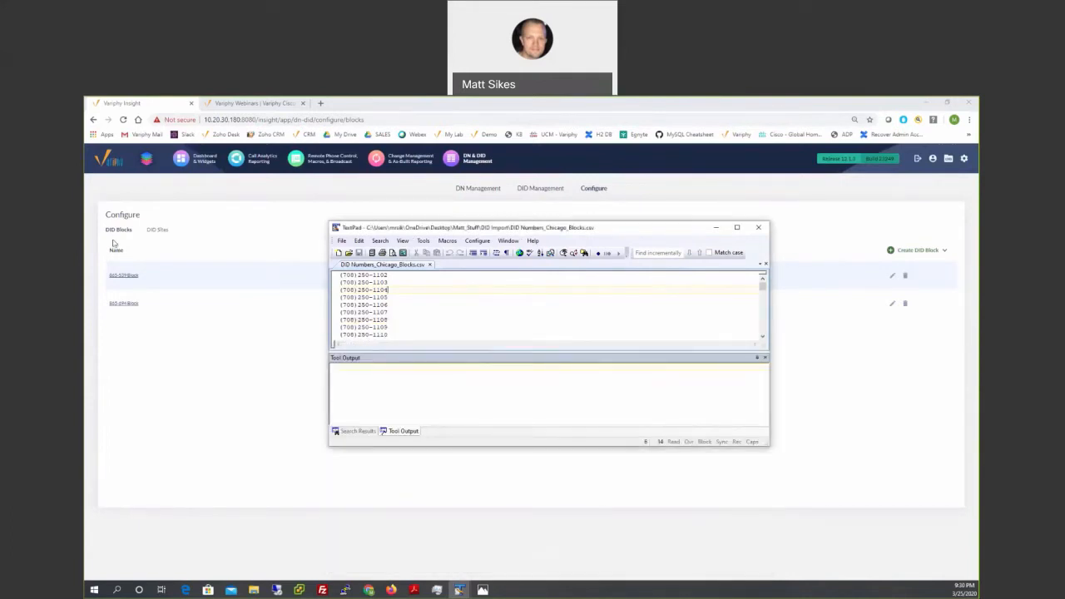
{"action": "left_click", "coordinate": [715, 228]}
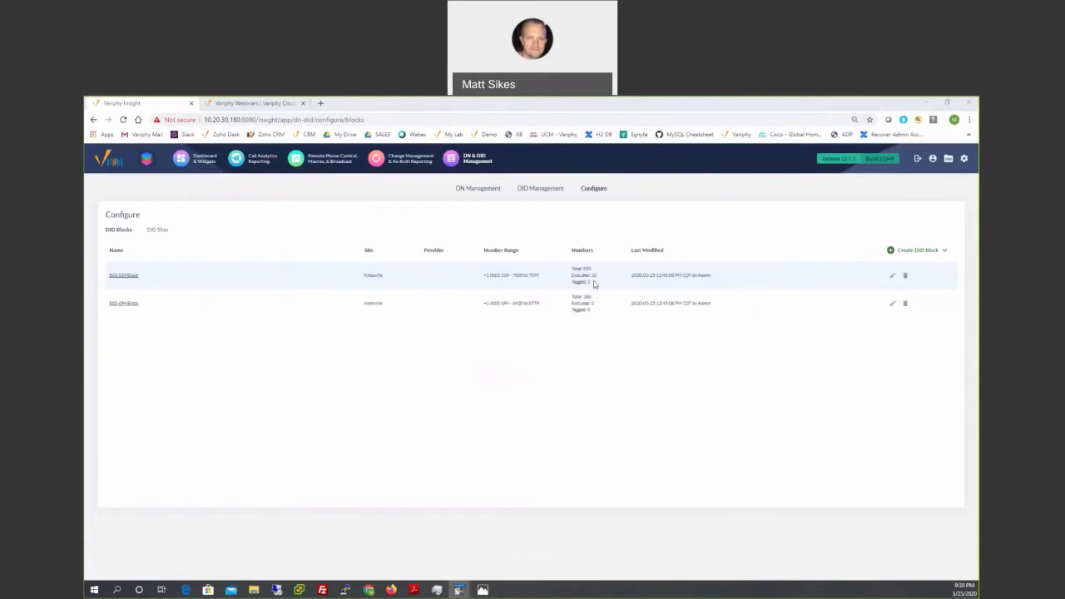
Start a DID number import and assign it to the Chicago site
{"action": "left_click", "coordinate": [924, 250]}
{"action": "left_click", "coordinate": [925, 283]}
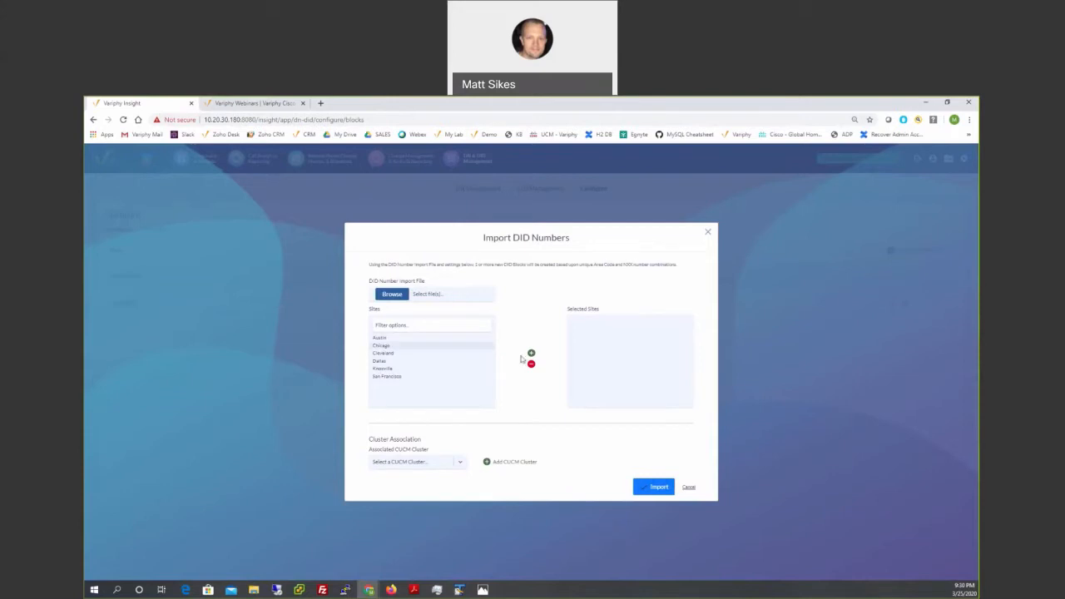
{"action": "left_click", "coordinate": [531, 354]}
Choose DID Numbers_Chicago_Blocks.csv as the import file, checking its individual number entries before opening it
{"action": "left_click", "coordinate": [392, 294]}
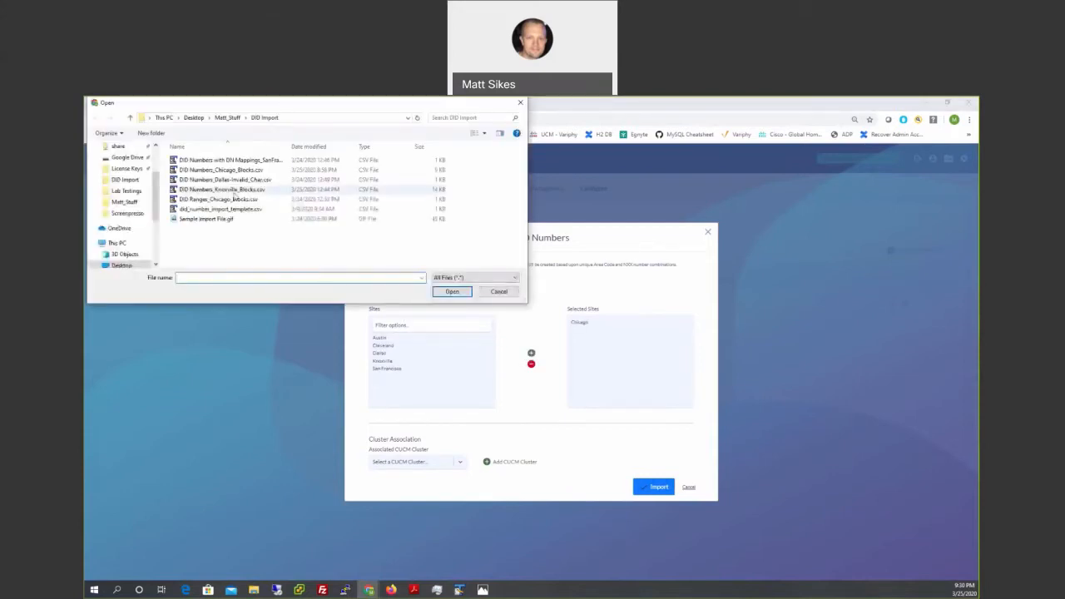
{"action": "left_click", "coordinate": [202, 171]}
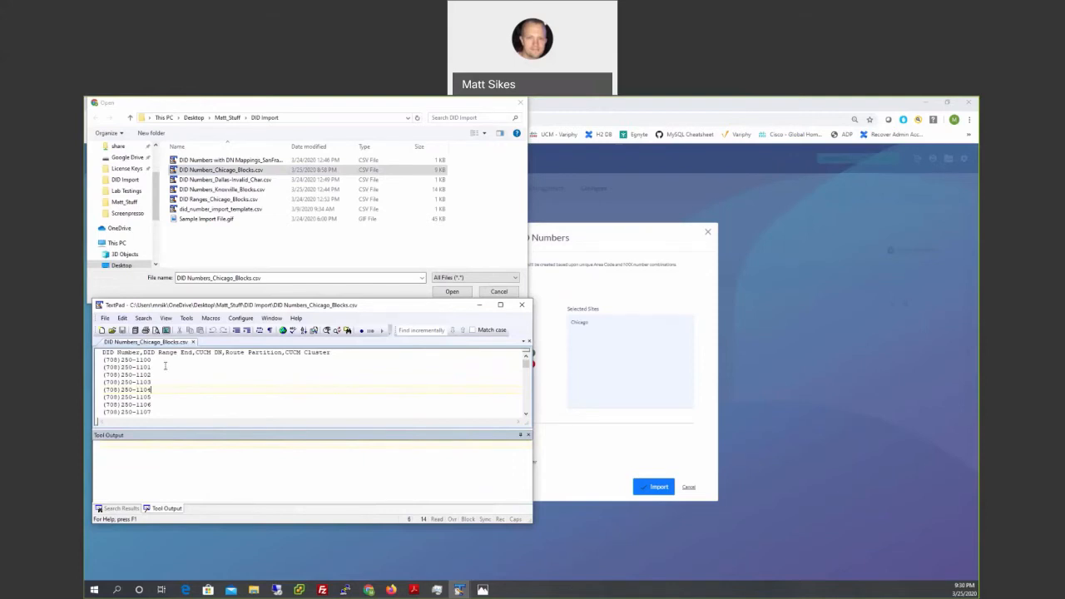
{"action": "scroll", "coordinate": [150, 367], "scroll_direction": "down", "scroll_amount": 1}
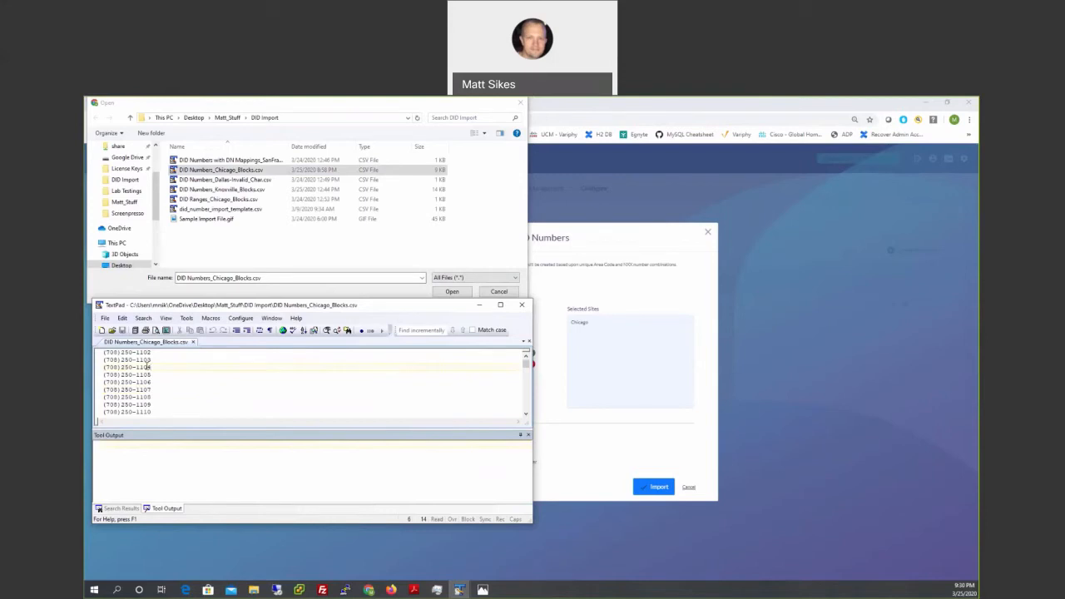
{"action": "scroll", "coordinate": [147, 366], "scroll_direction": "down", "scroll_amount": 2}
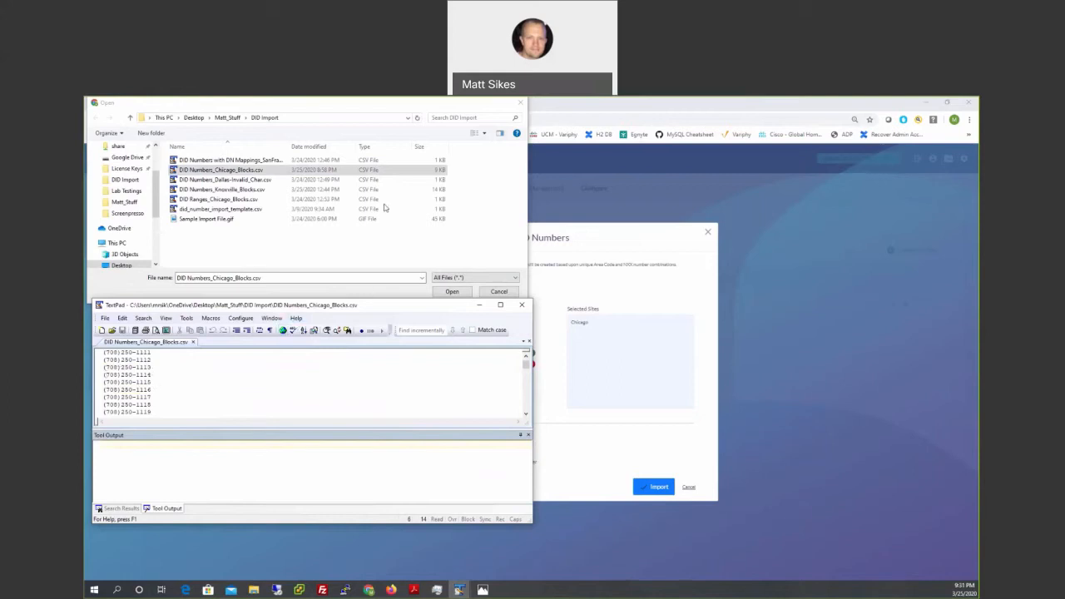
{"action": "left_click", "coordinate": [240, 172]}
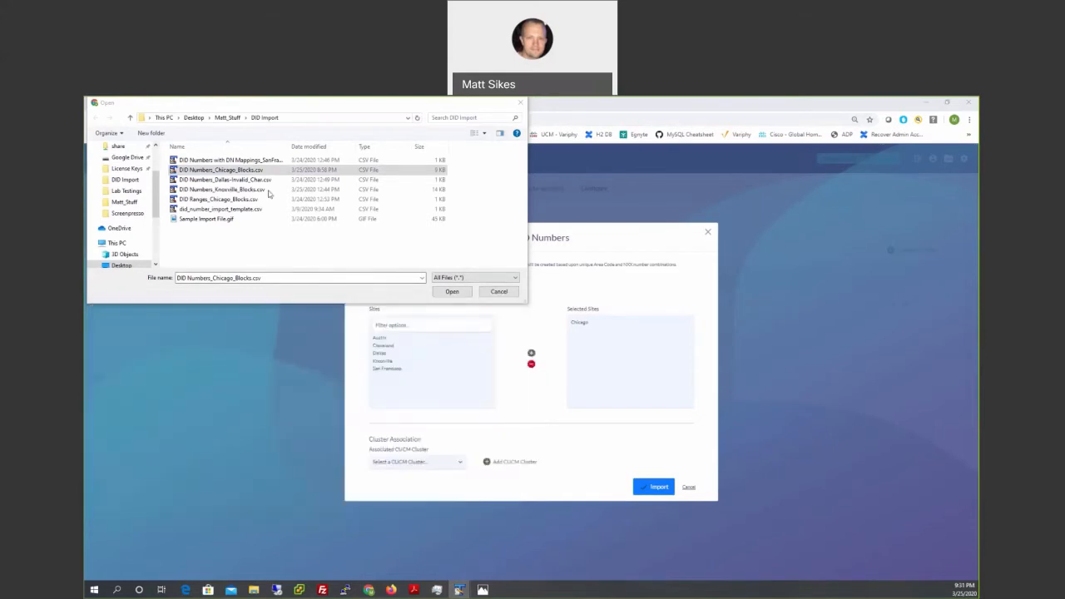
{"action": "left_click", "coordinate": [452, 292]}
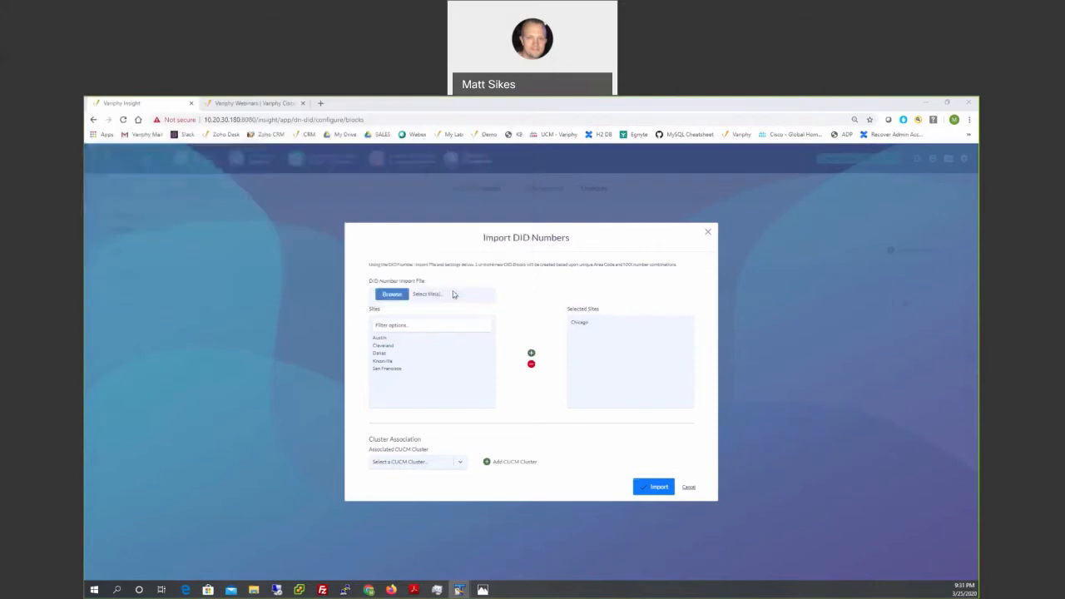
Add Cluster1 as the associated CUCM cluster for the import
{"action": "left_click", "coordinate": [417, 463]}
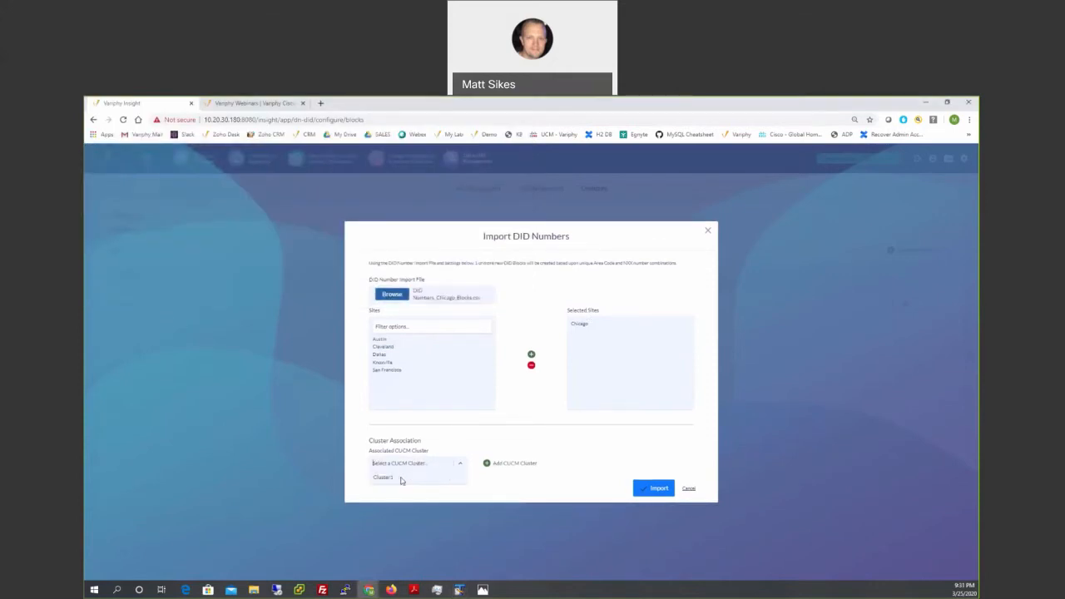
{"action": "left_click", "coordinate": [400, 478]}
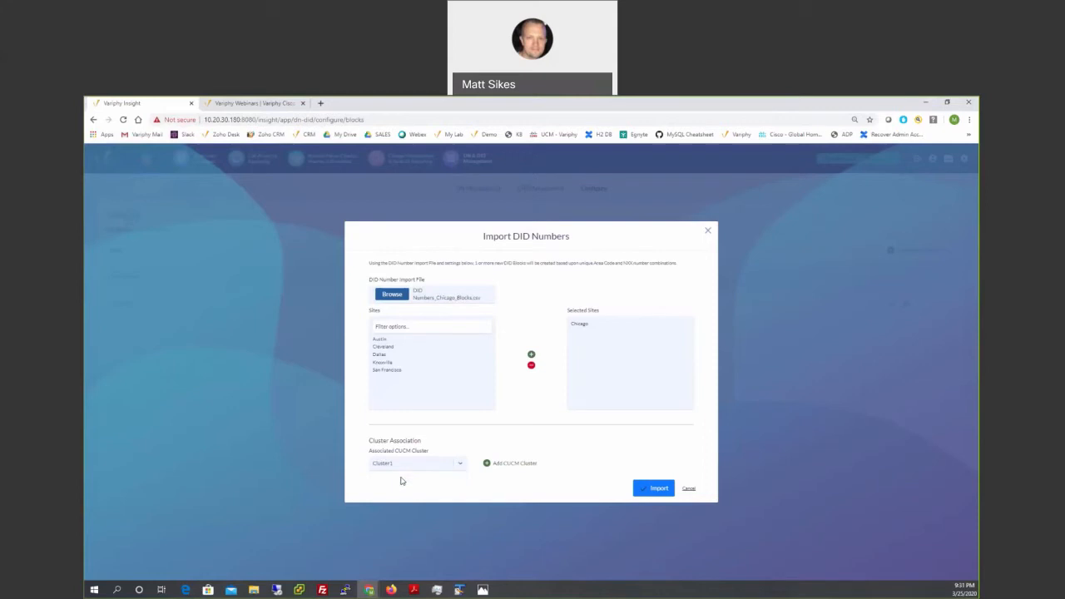
{"action": "left_click", "coordinate": [487, 463]}
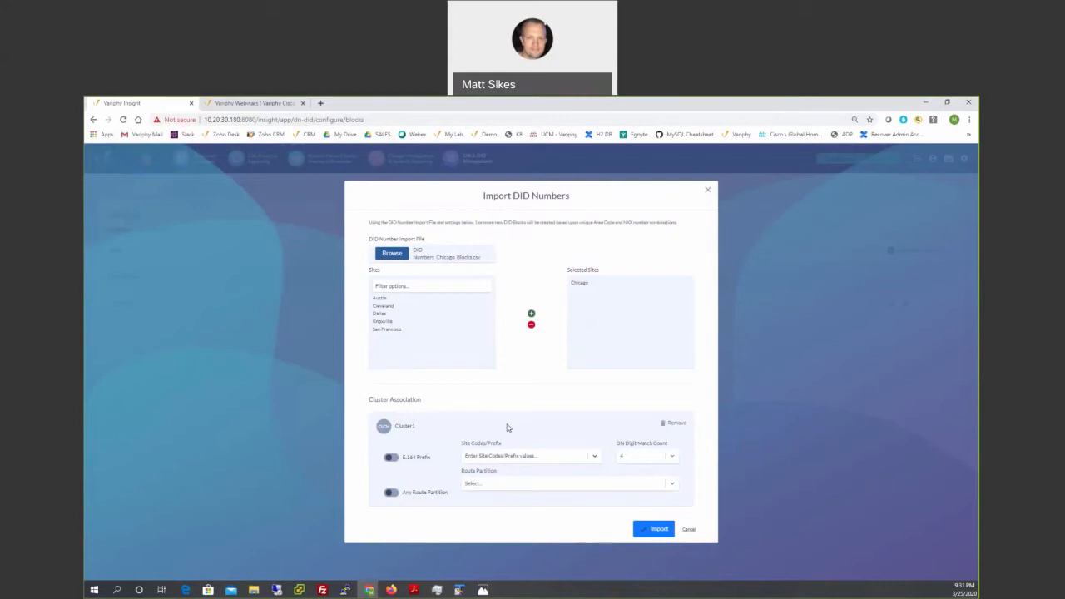
Review Cluster1's DN digit match count and route partition choices, enable Any Route Partition, and run the import
{"action": "left_click", "coordinate": [636, 459]}
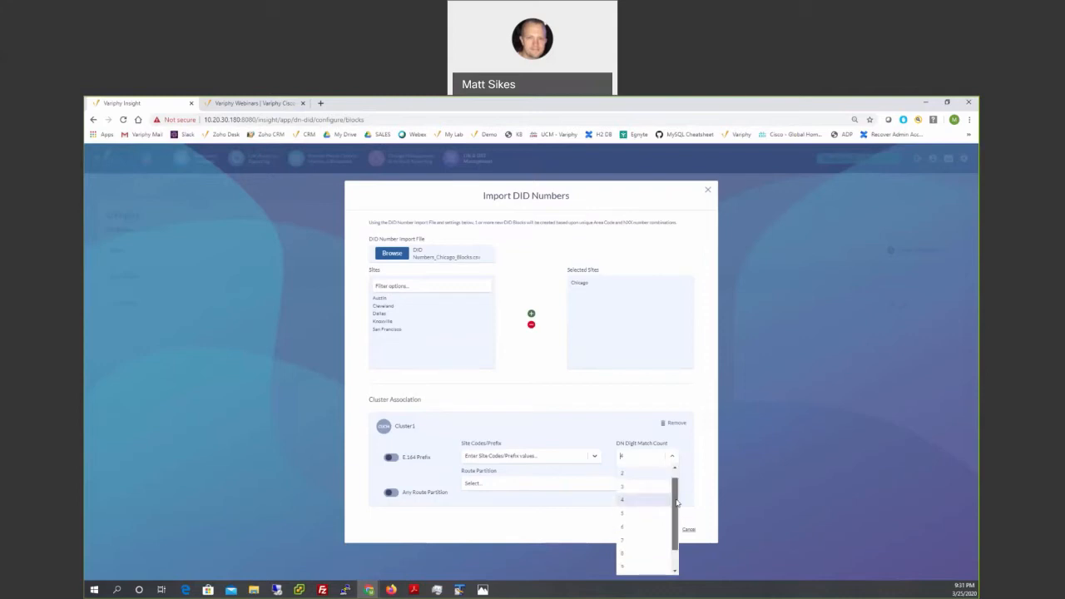
{"action": "left_click_drag", "start_coordinate": [678, 502], "coordinate": [674, 488]}
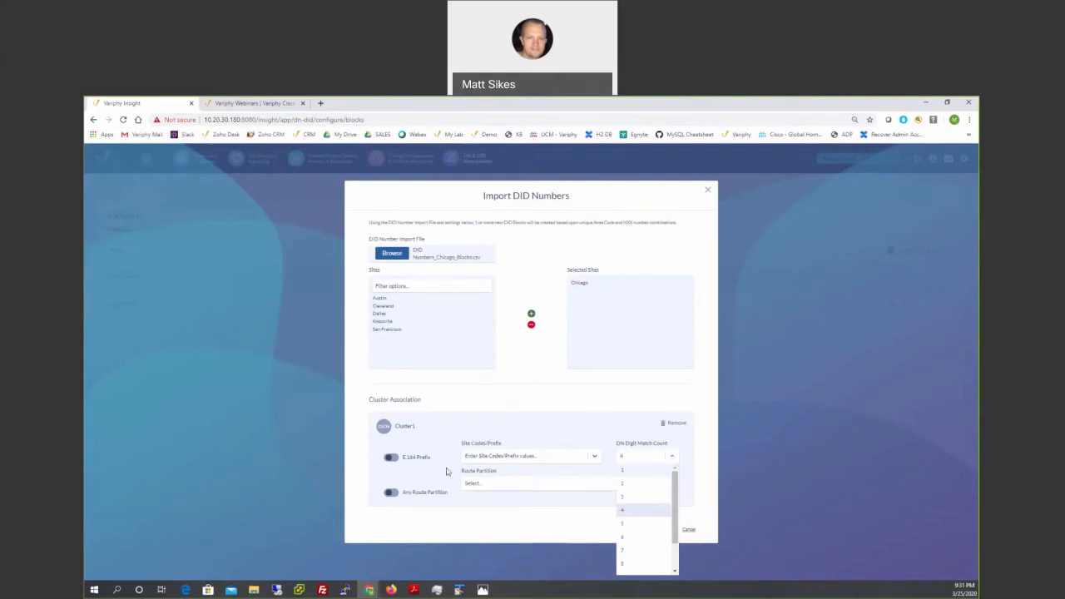
{"action": "left_click", "coordinate": [460, 476]}
{"action": "left_click", "coordinate": [517, 484]}
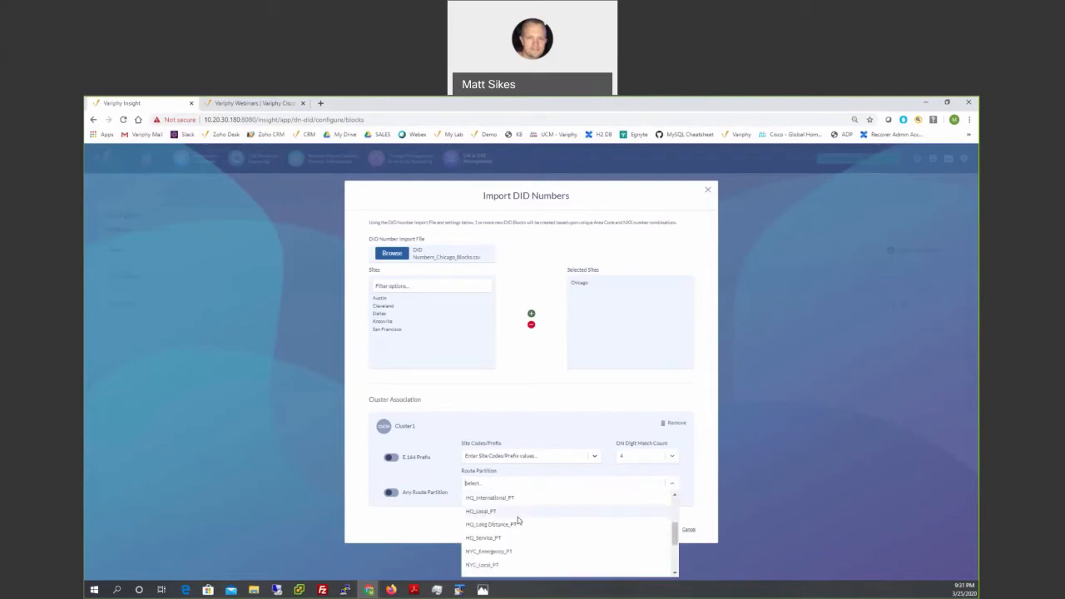
{"action": "scroll", "coordinate": [509, 519], "scroll_direction": "up", "scroll_amount": 3}
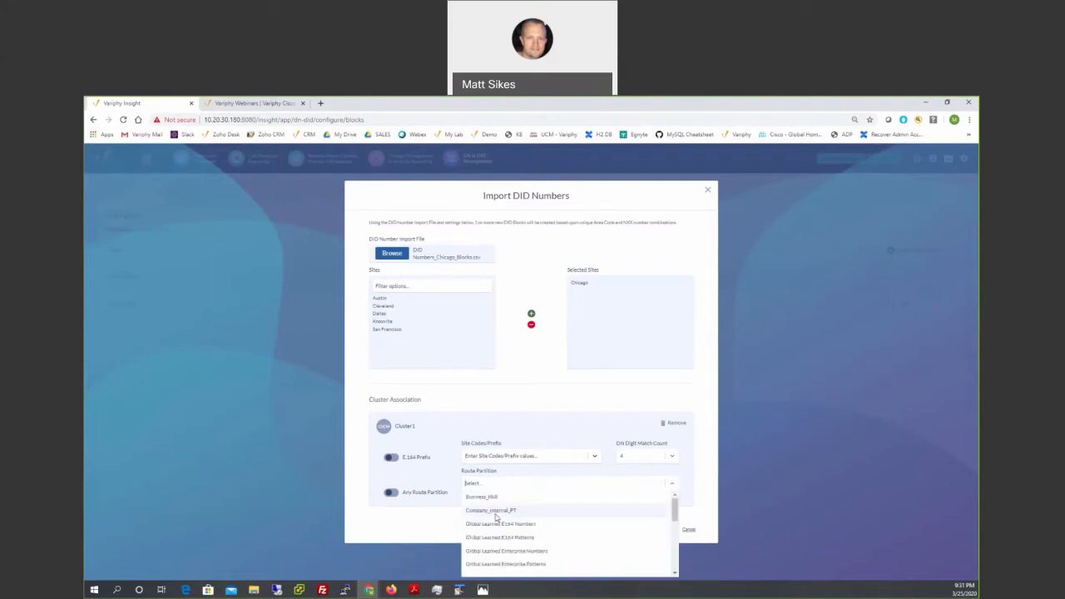
{"action": "left_click", "coordinate": [425, 508]}
{"action": "left_click", "coordinate": [396, 495]}
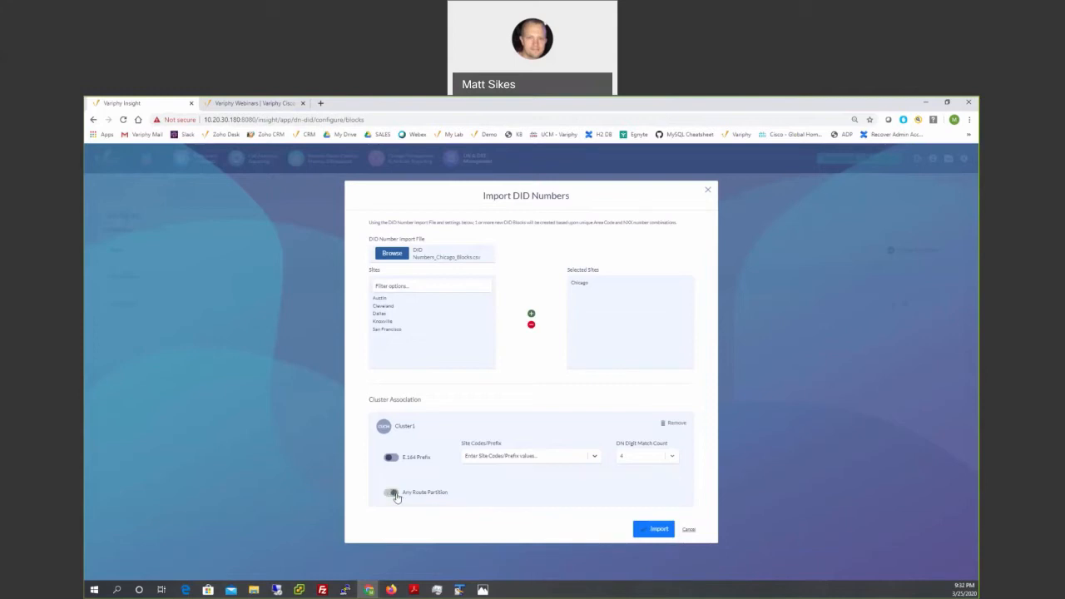
{"action": "left_click", "coordinate": [654, 531]}
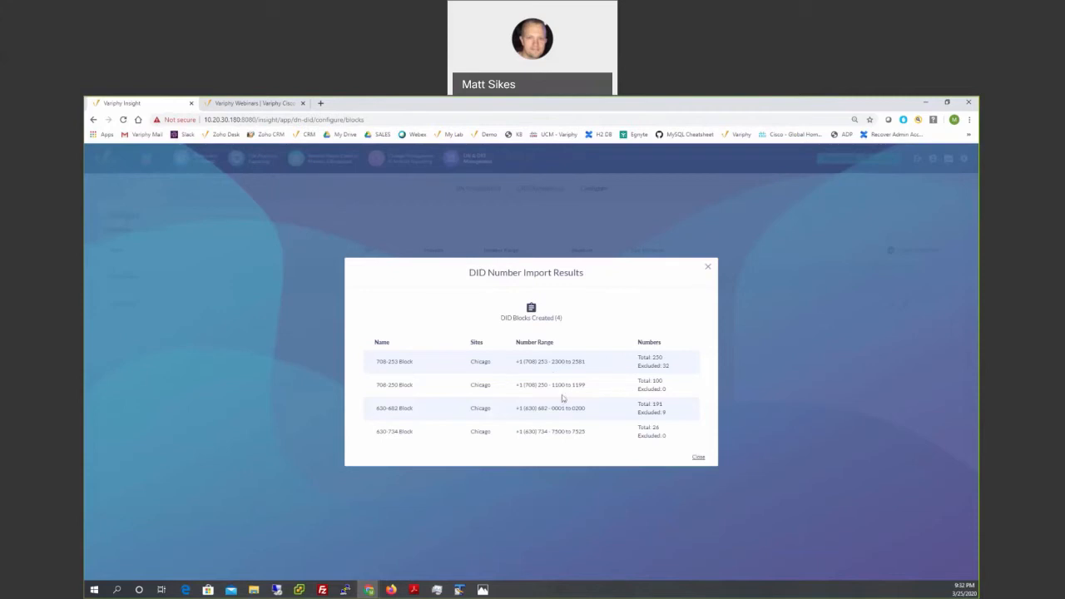
Review the total and excluded numbers of the 708-253 Block in the import results, and close the results
{"action": "left_click_drag", "start_coordinate": [652, 357], "coordinate": [663, 358]}
{"action": "double_click", "coordinate": [664, 366]}
{"action": "left_click", "coordinate": [699, 458]}
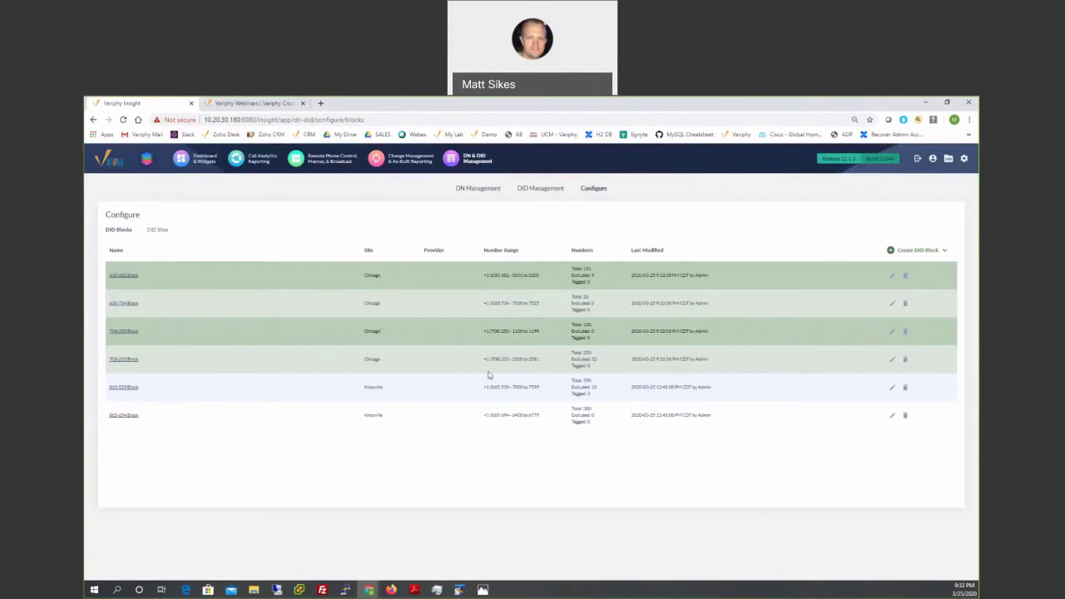
Inspect the 708-253 Block's name, description, excluded number ranges, CUCM association and tagged numbers, and close it without saving
{"action": "double_click", "coordinate": [592, 359]}
{"action": "left_click", "coordinate": [117, 360]}
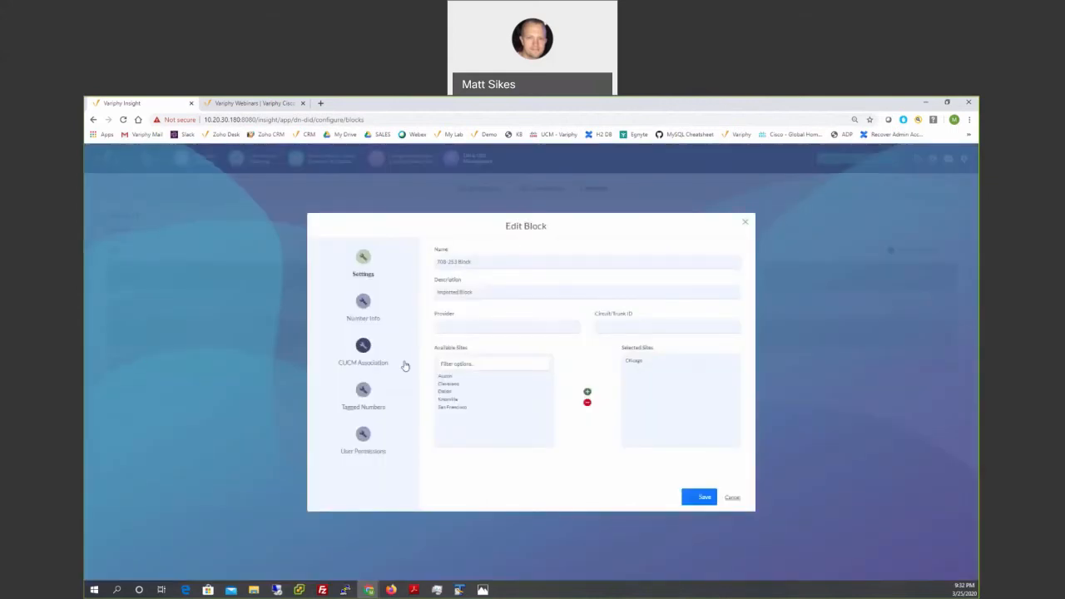
{"action": "left_click_drag", "start_coordinate": [472, 262], "coordinate": [436, 263]}
{"action": "left_click_drag", "start_coordinate": [474, 292], "coordinate": [439, 294]}
{"action": "left_click", "coordinate": [363, 302]}
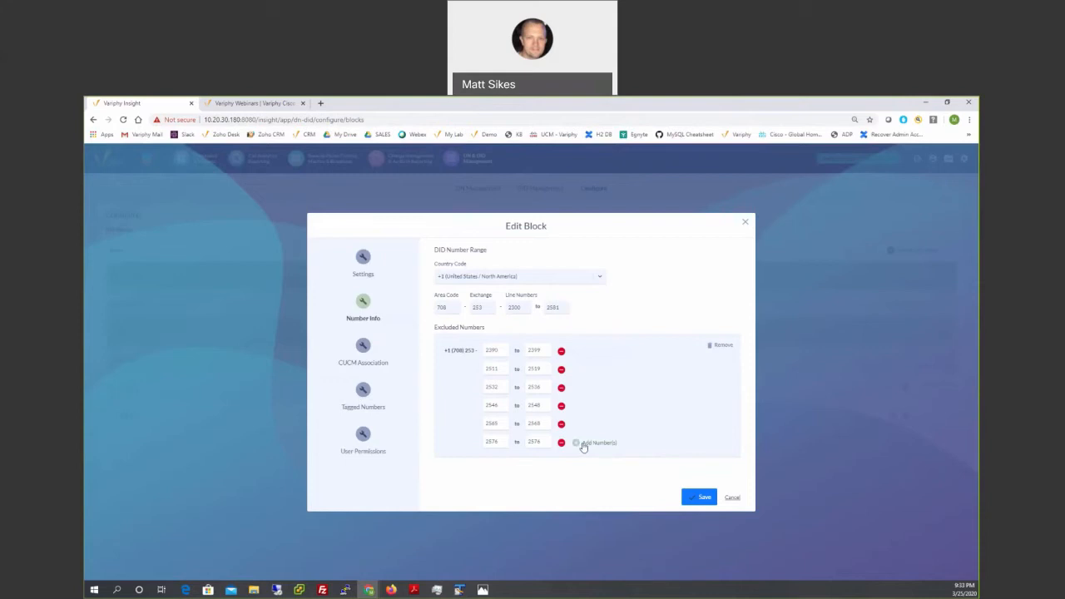
{"action": "left_click", "coordinate": [363, 348]}
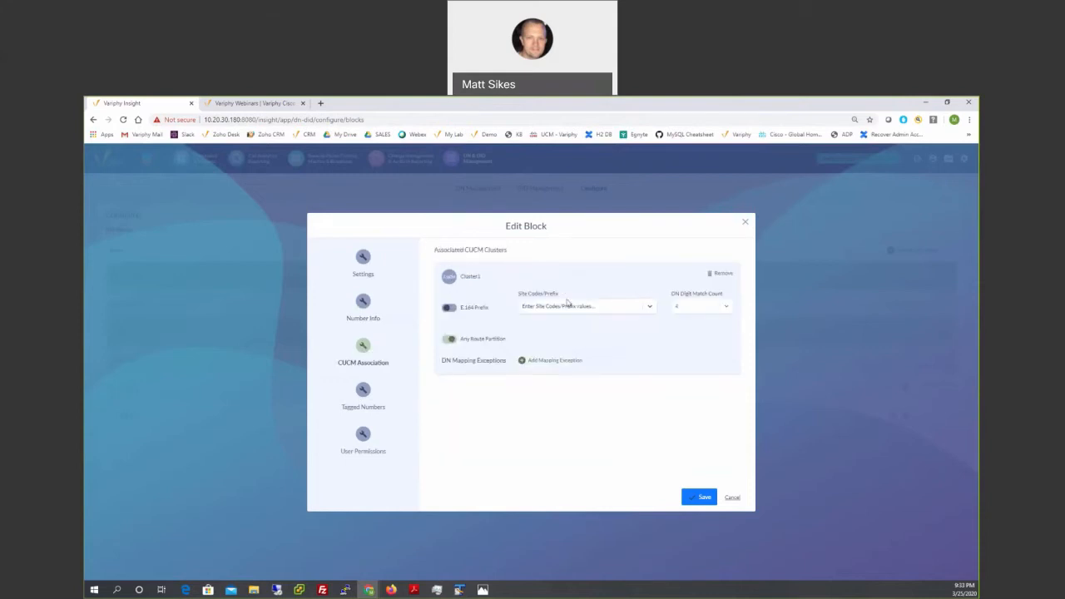
{"action": "left_click", "coordinate": [362, 389]}
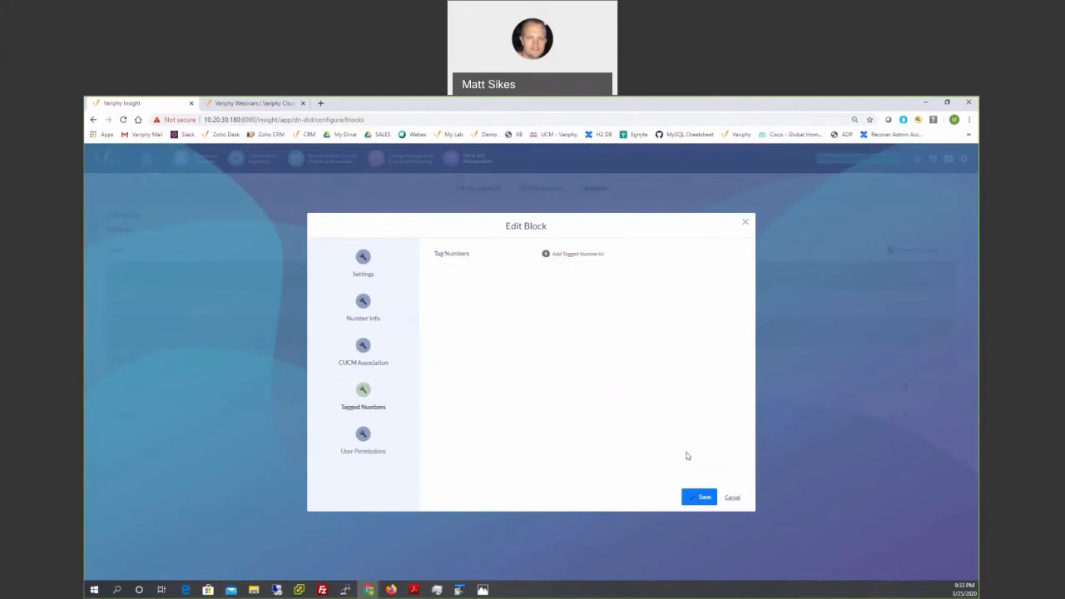
{"action": "left_click", "coordinate": [731, 499]}
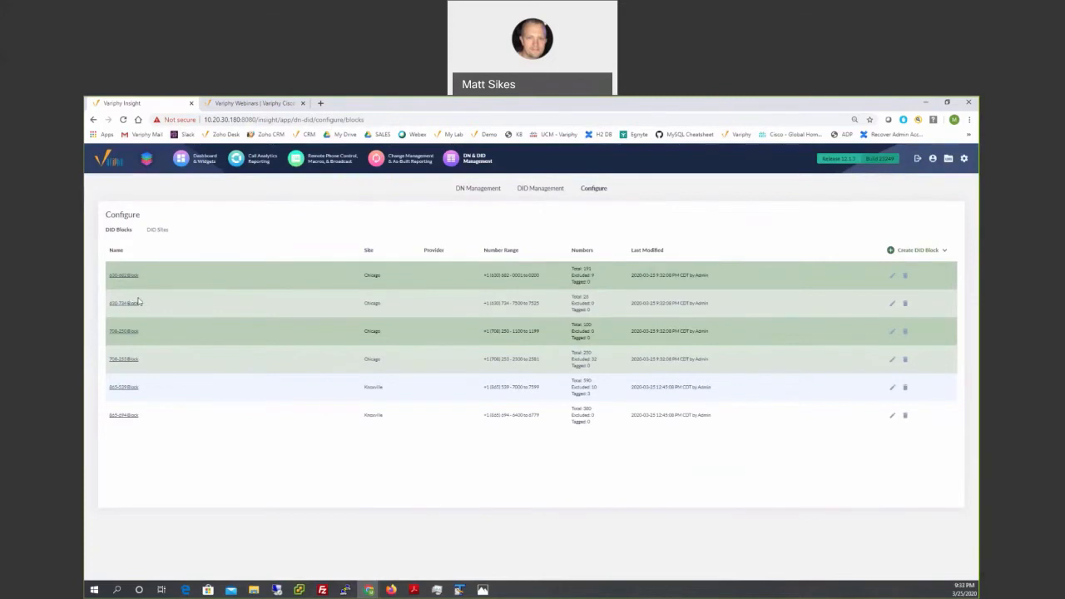
Switch to TextPad and examine the first number range in DID Ranges_Chicago_Blocks.csv
{"action": "key", "text": "alt+Tab"}
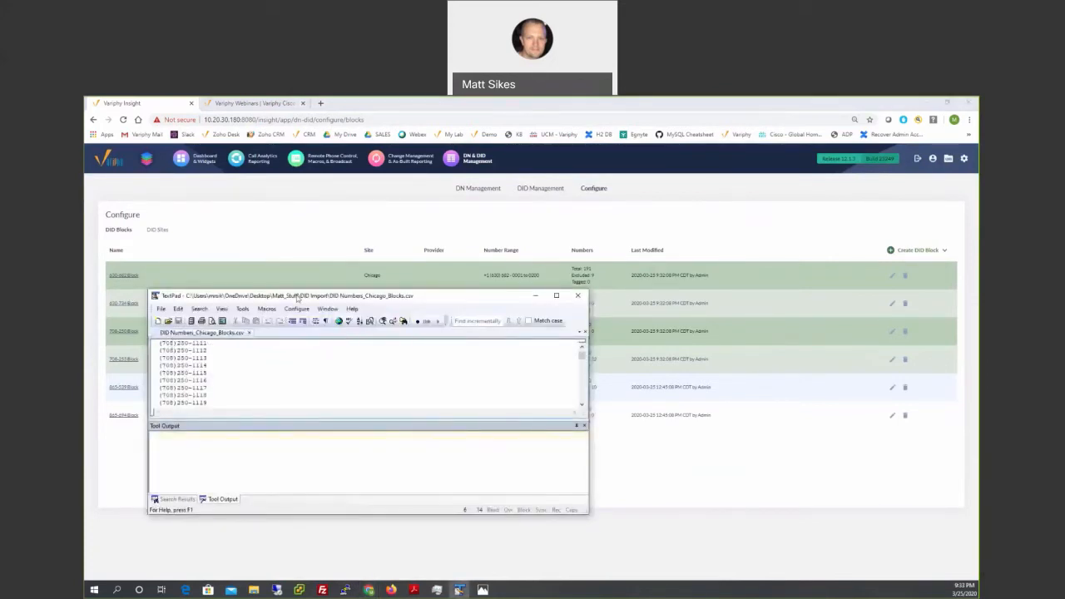
{"action": "left_click", "coordinate": [536, 296]}
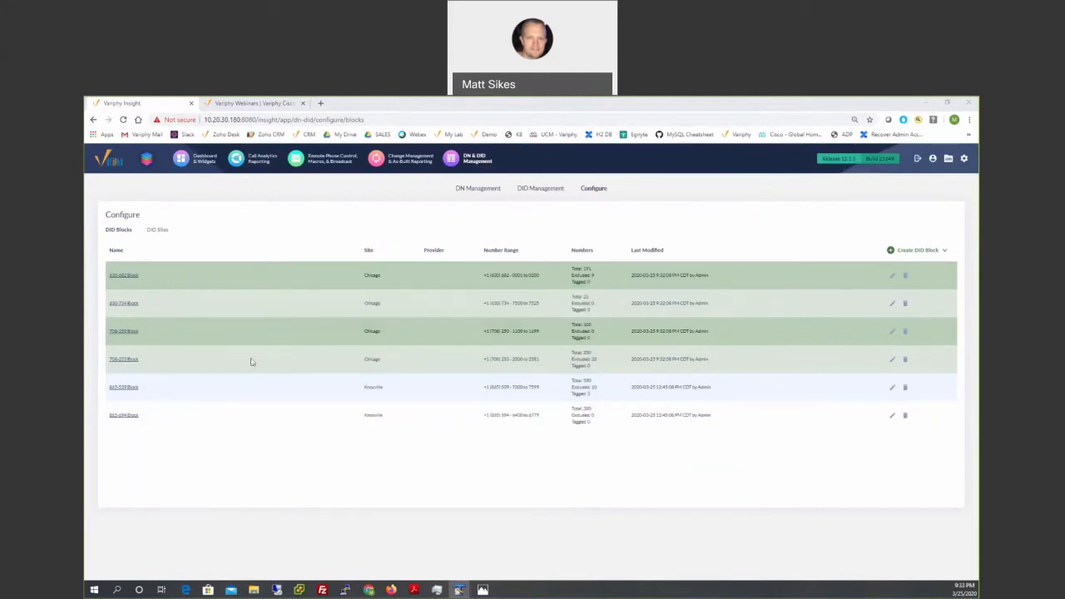
{"action": "key", "text": "alt+Tab"}
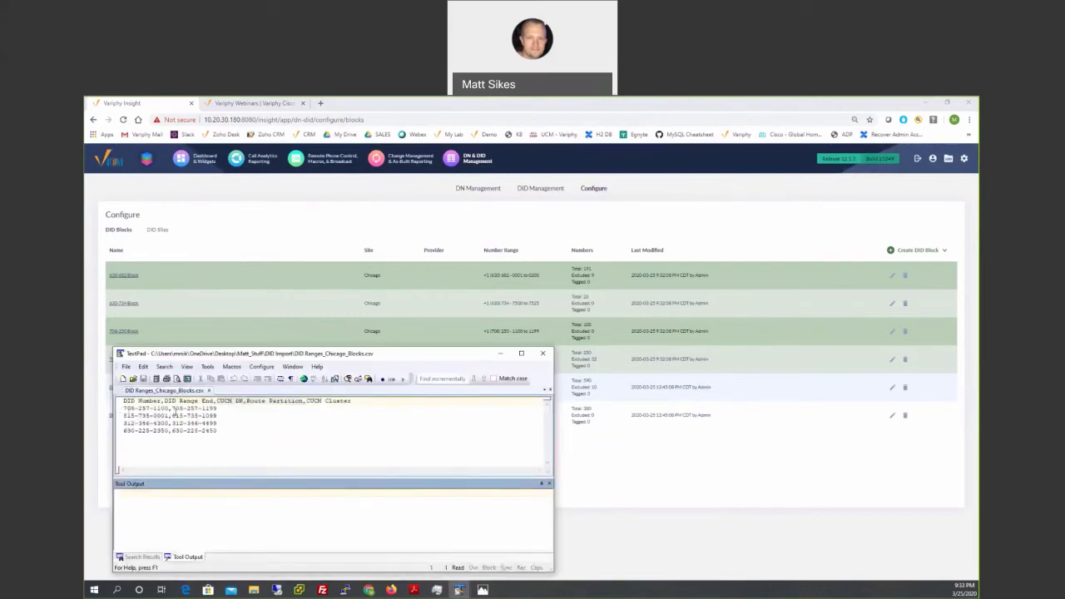
{"action": "left_click_drag", "start_coordinate": [152, 407], "coordinate": [202, 408]}
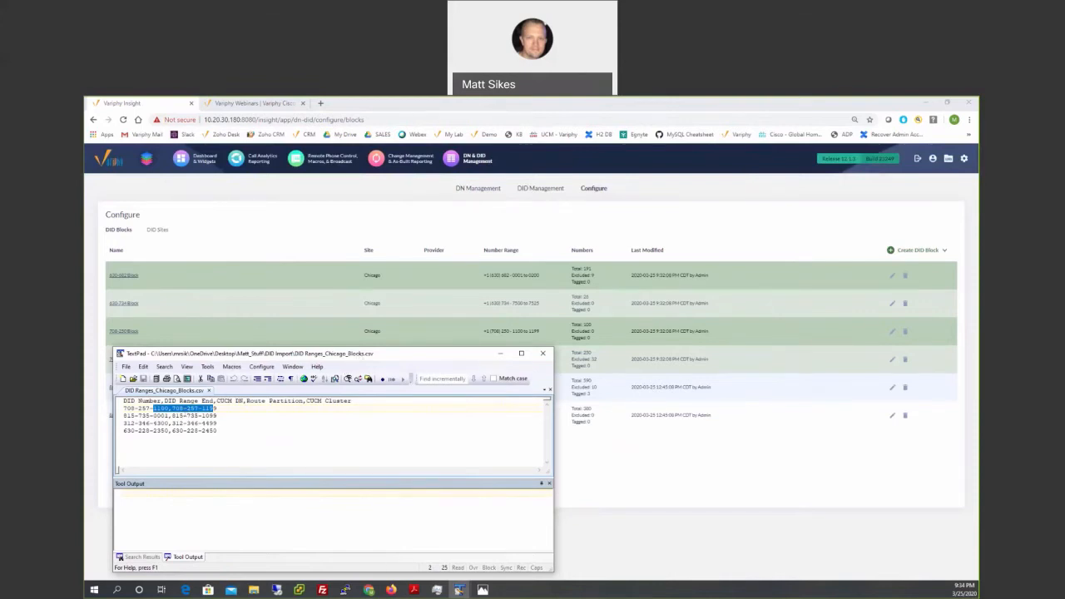
Switch back to Variphy and start a DID block import with the Chicago site and the file DID Ranges_Chicago_Blocks.csv
{"action": "left_click", "coordinate": [500, 354]}
{"action": "mouse_move", "coordinate": [920, 251]}
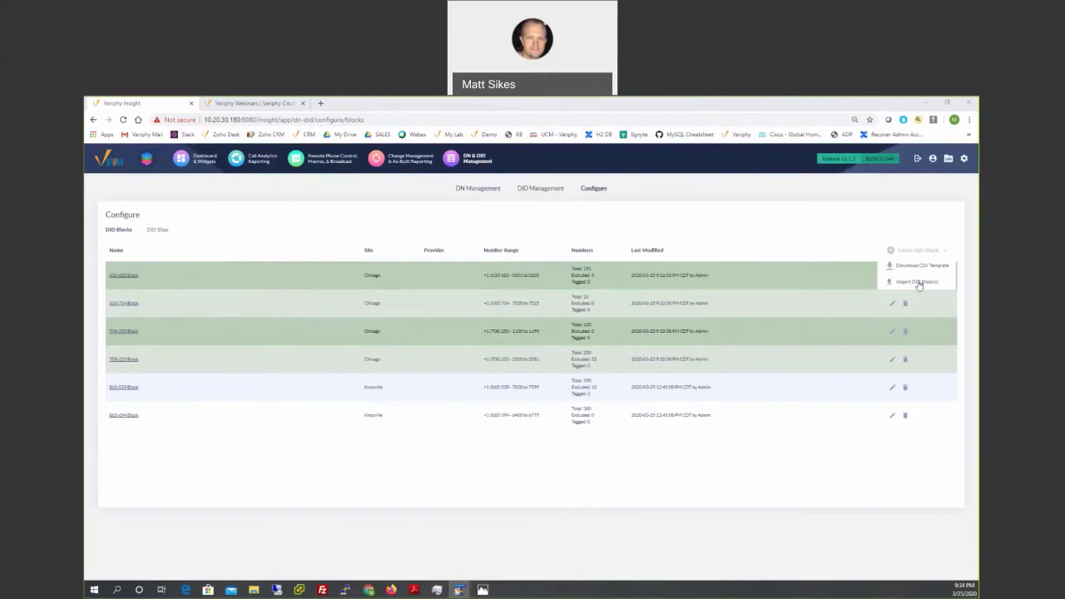
{"action": "left_click", "coordinate": [918, 282]}
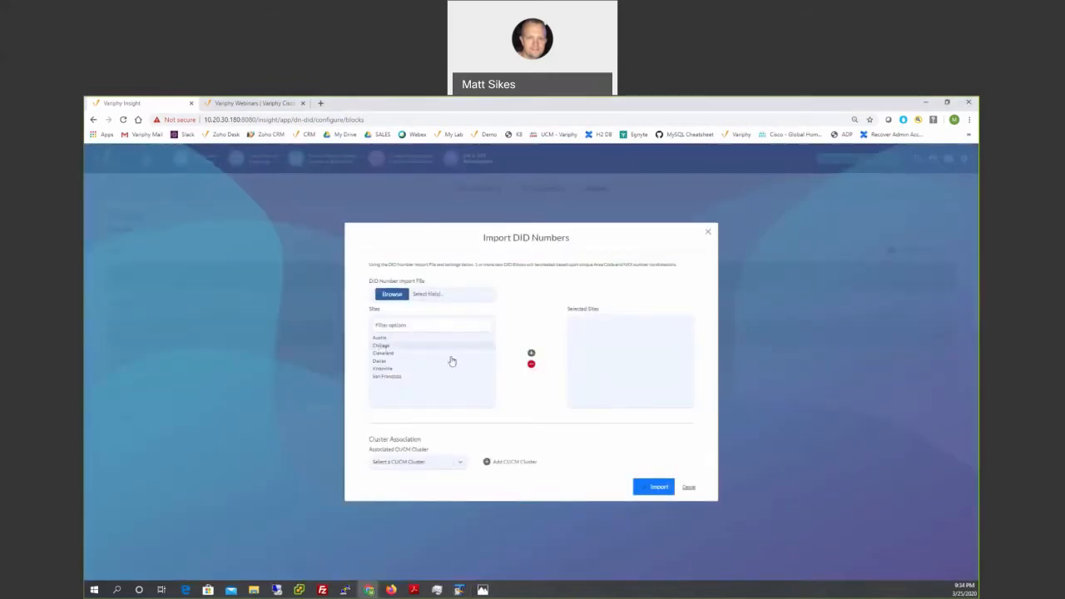
{"action": "left_click", "coordinate": [531, 353]}
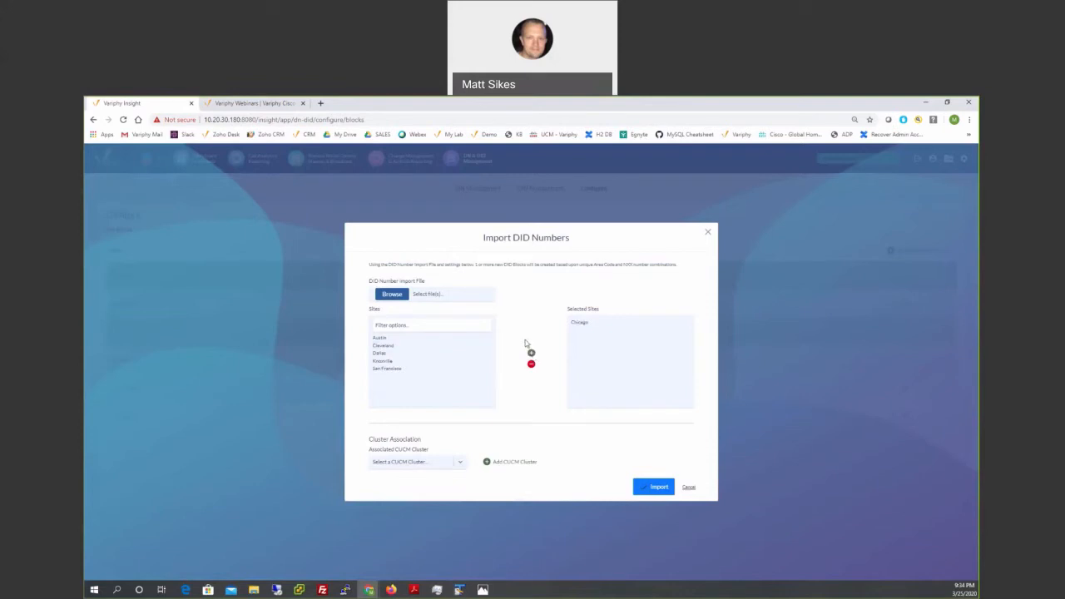
{"action": "left_click", "coordinate": [391, 295]}
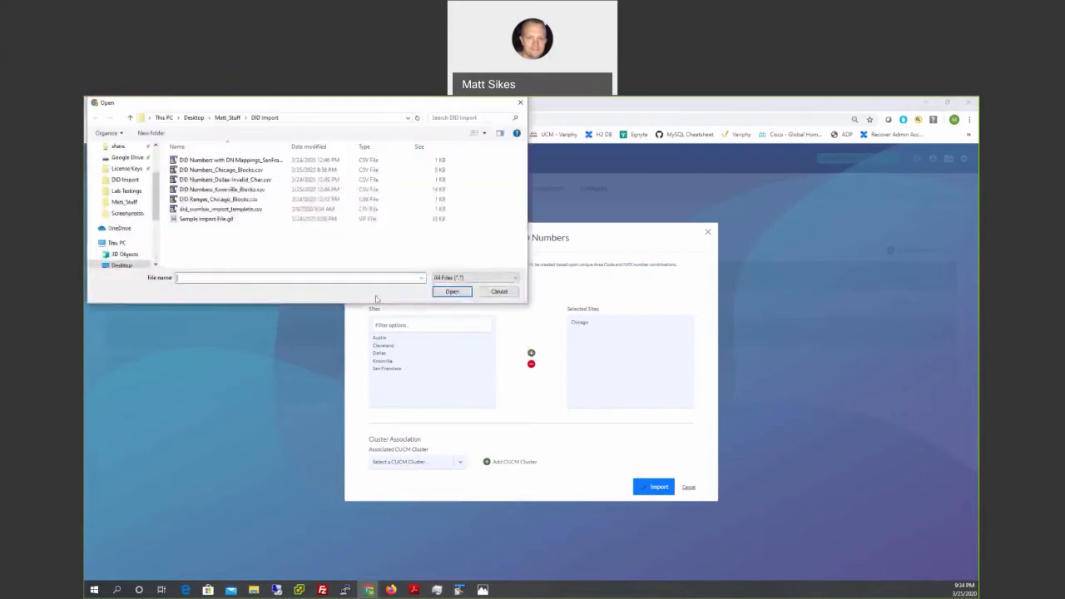
{"action": "left_click", "coordinate": [190, 202]}
{"action": "left_click", "coordinate": [442, 292]}
Associate Cluster1 with Any Route Partition enabled, run the Chicago ranges import, and close its results
{"action": "left_click", "coordinate": [409, 463]}
{"action": "left_click", "coordinate": [397, 480]}
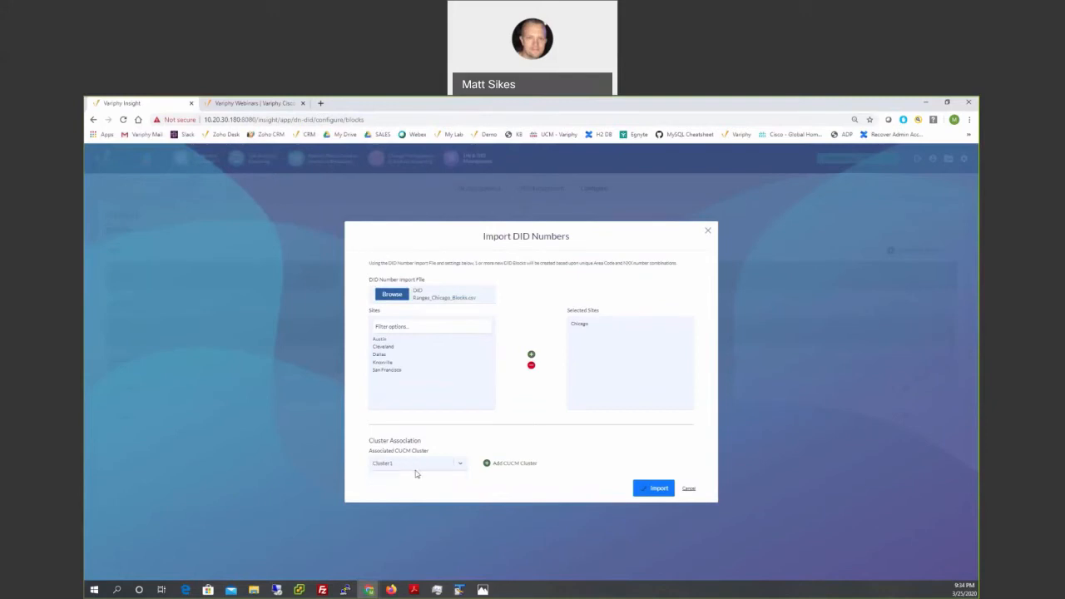
{"action": "left_click", "coordinate": [488, 464]}
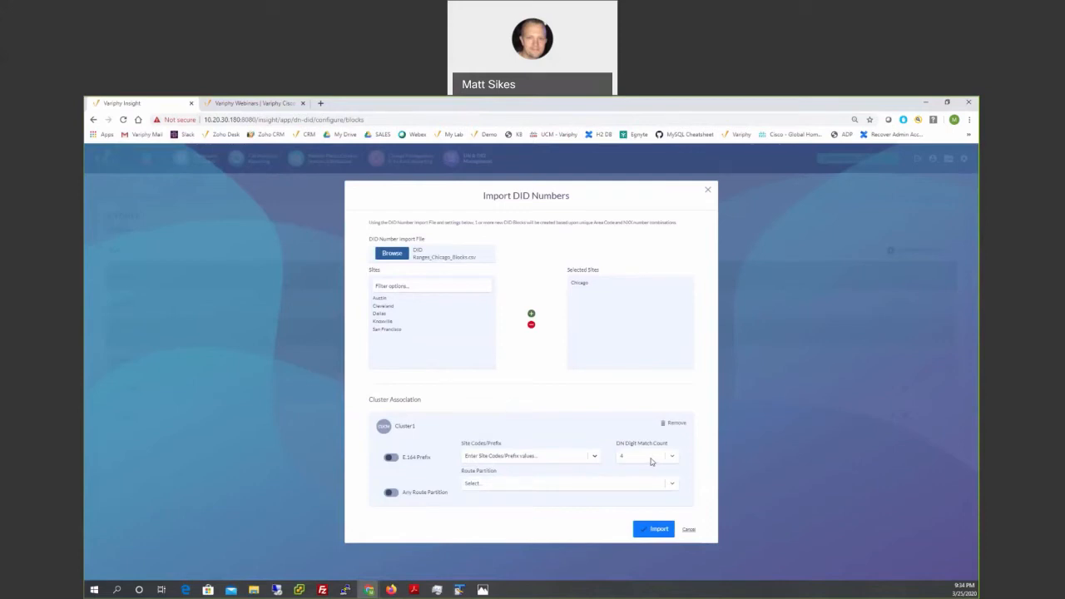
{"action": "left_click", "coordinate": [394, 493]}
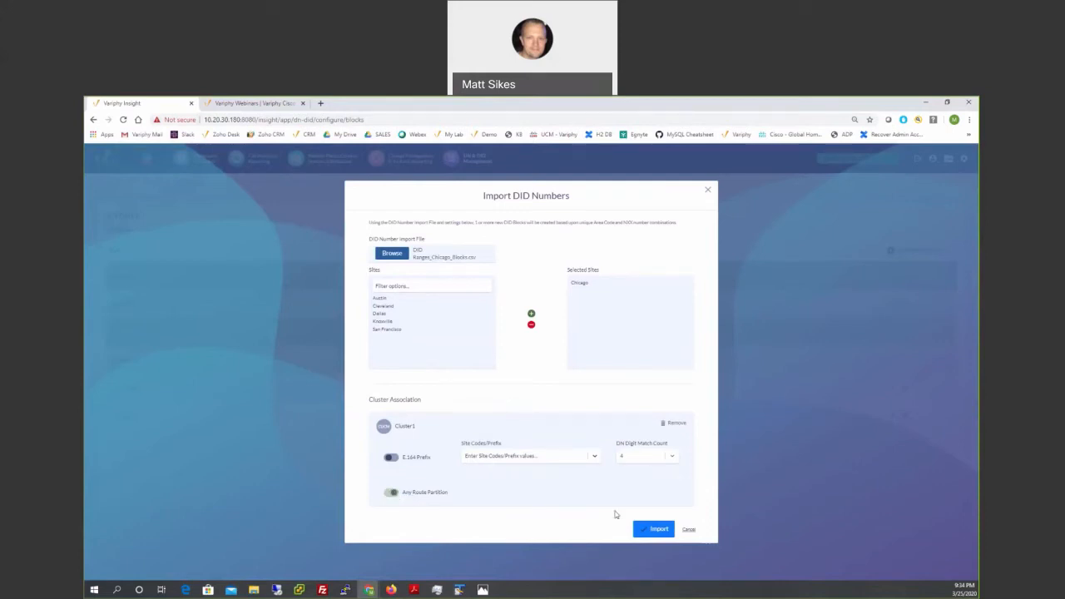
{"action": "left_click", "coordinate": [653, 530]}
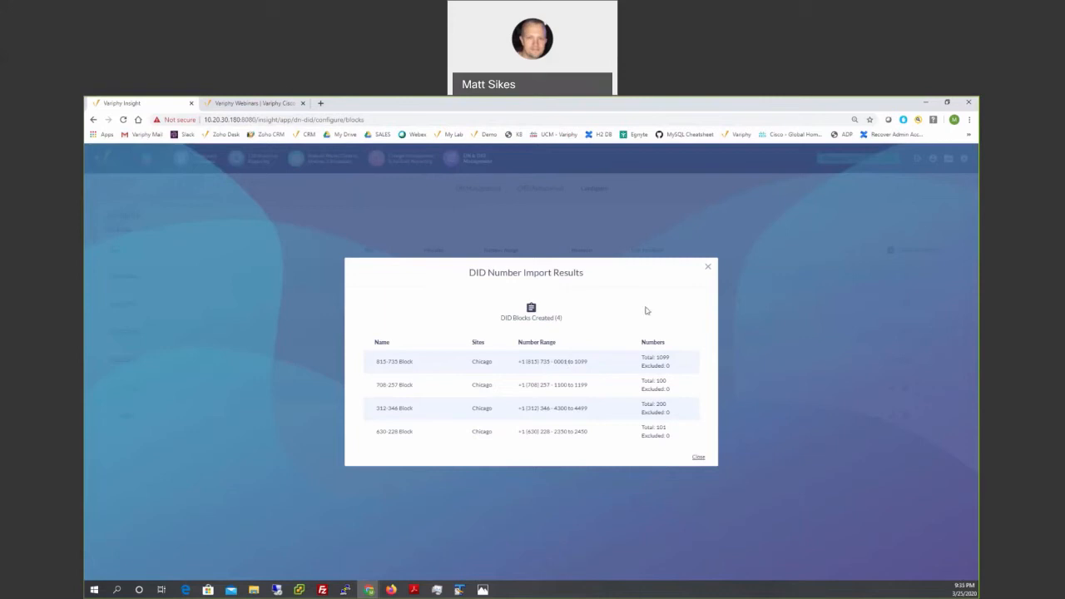
{"action": "left_click", "coordinate": [698, 457]}
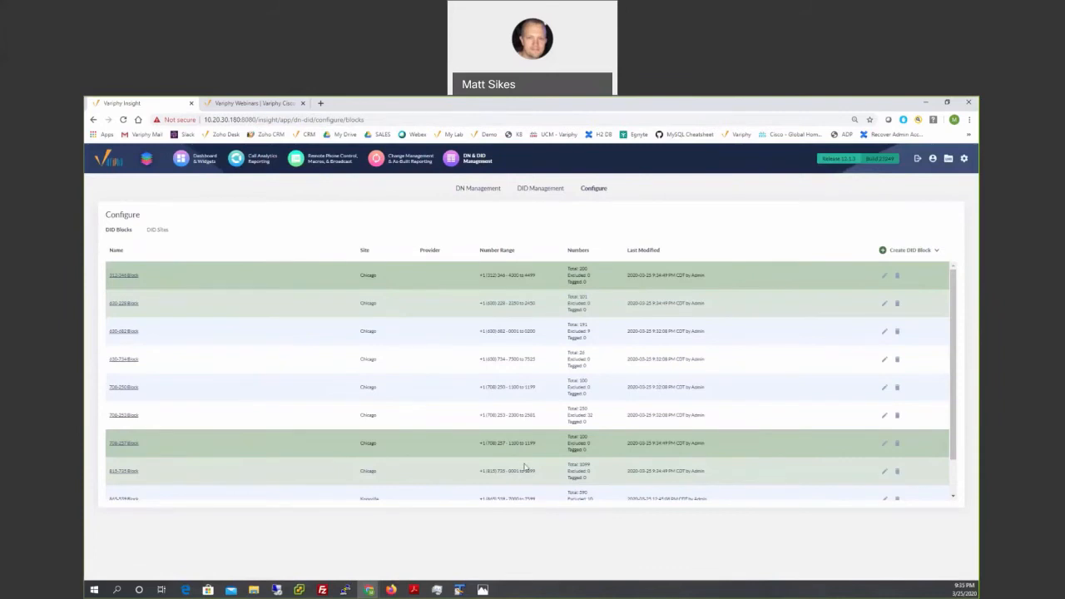
Inspect the 708-257 Block's settings, number range and CUCM association, and close it without saving
{"action": "left_click", "coordinate": [885, 442]}
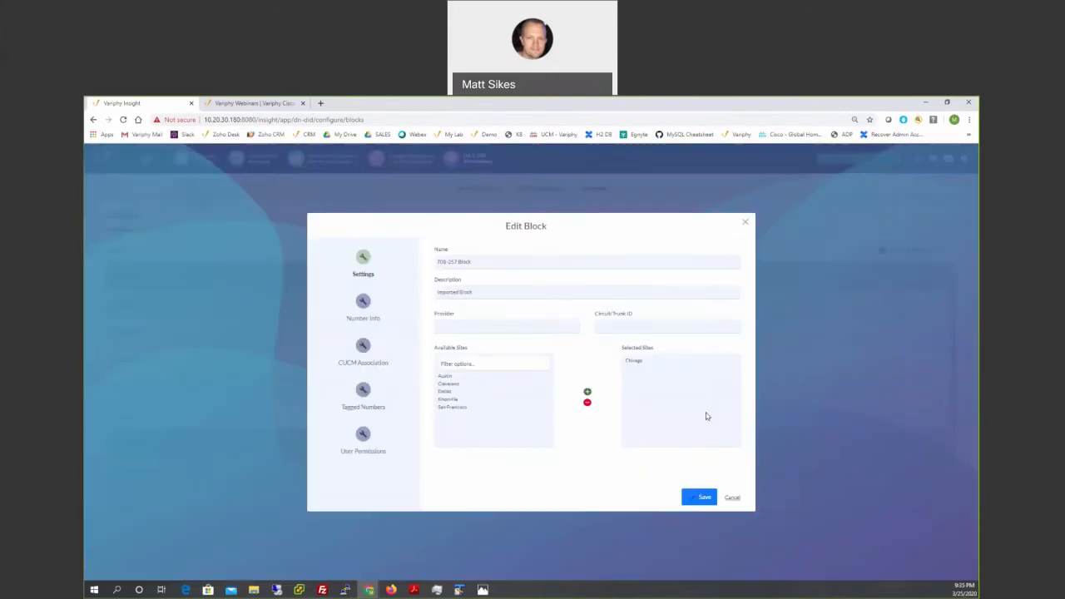
{"action": "left_click", "coordinate": [364, 303]}
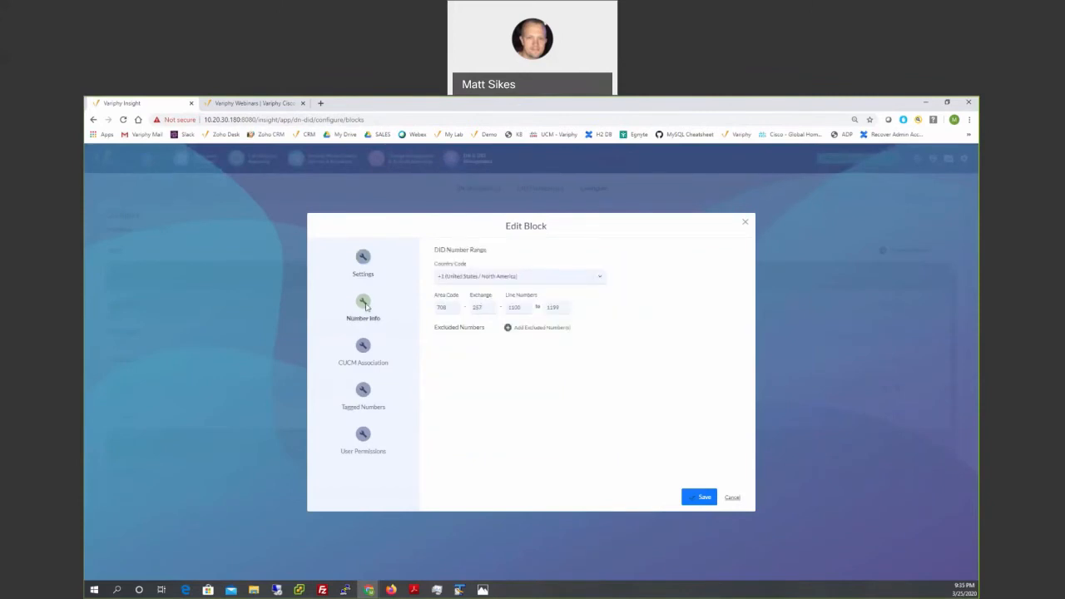
{"action": "left_click", "coordinate": [363, 348]}
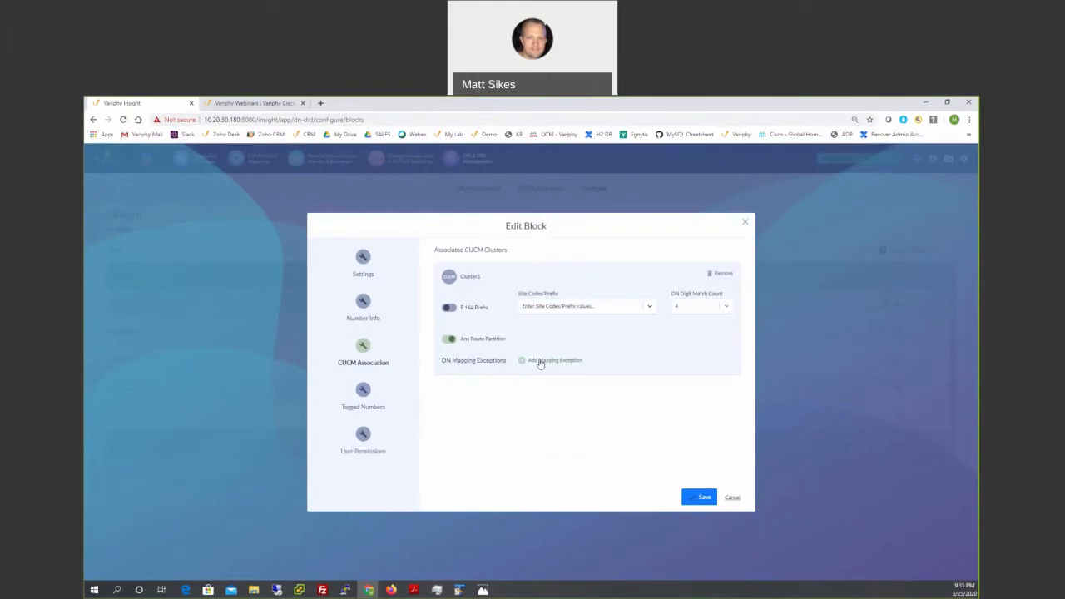
{"action": "left_click", "coordinate": [733, 497]}
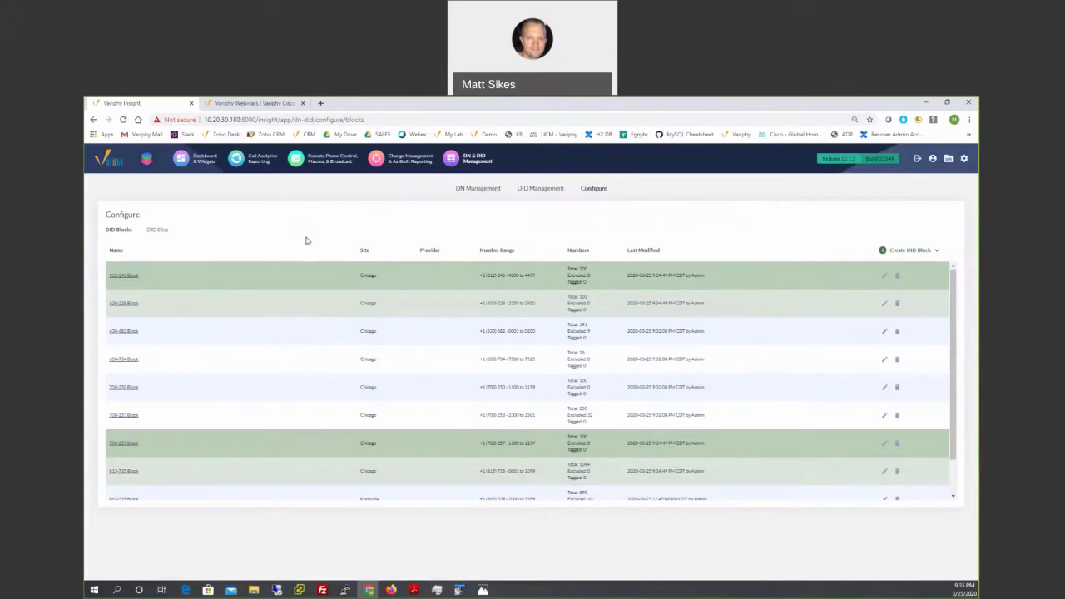
Start another DID block import with the San Francisco site and the file DID Numbers with DN Mappings_SanFrancisco.csv
{"action": "left_click", "coordinate": [899, 251]}
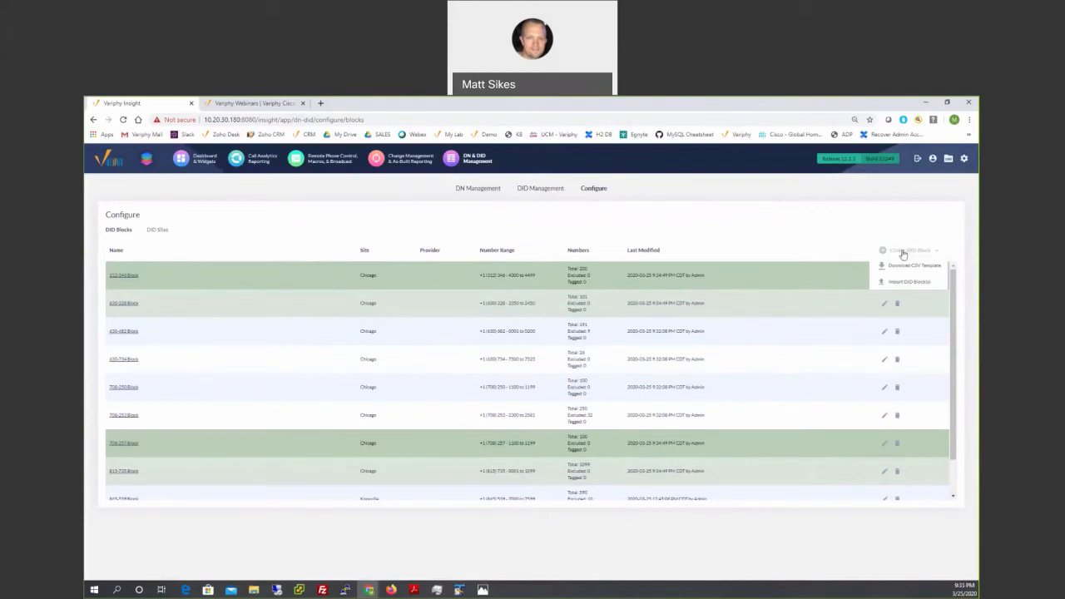
{"action": "left_click", "coordinate": [907, 281]}
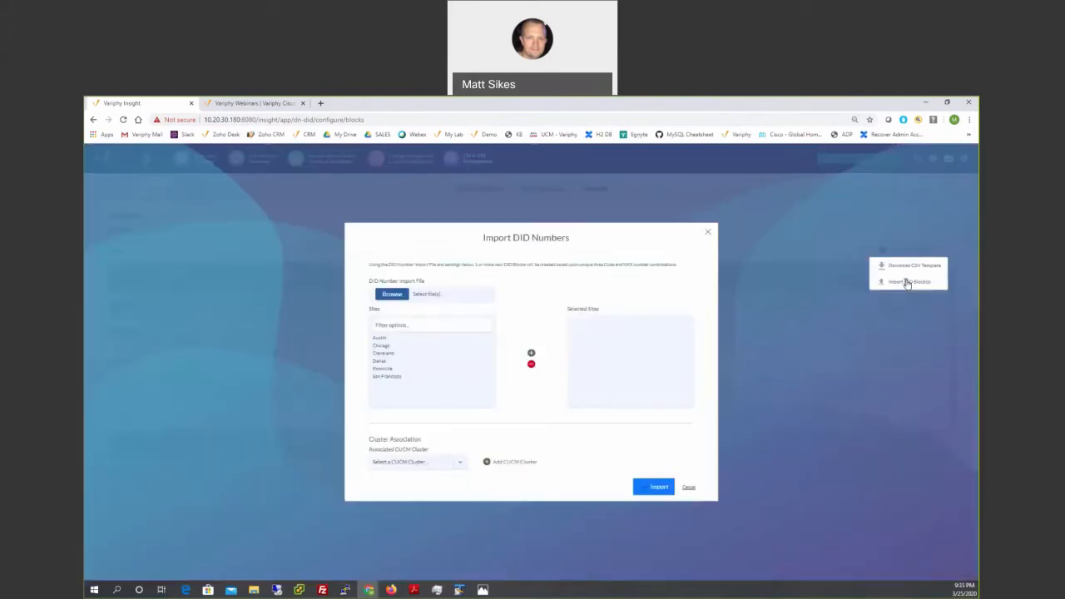
{"action": "left_click", "coordinate": [394, 376]}
{"action": "left_click", "coordinate": [531, 353]}
{"action": "left_click", "coordinate": [401, 296]}
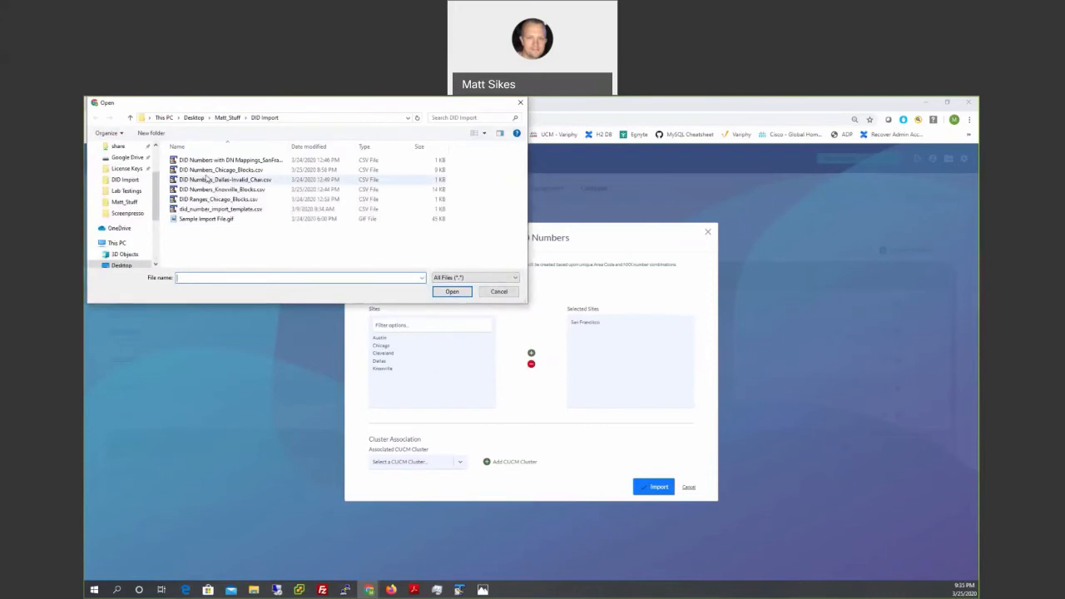
{"action": "left_click", "coordinate": [204, 161]}
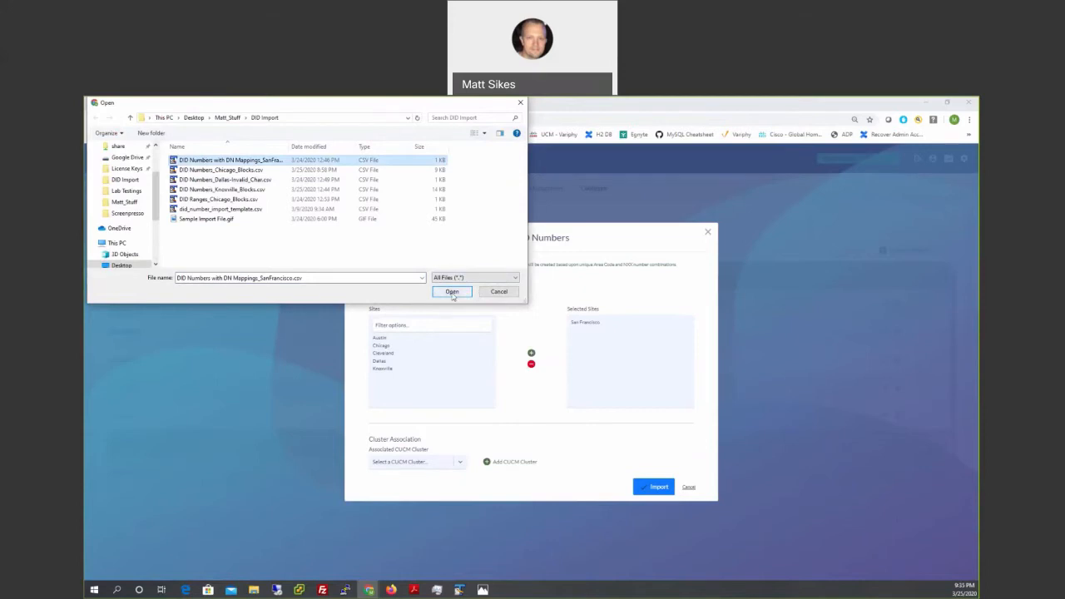
{"action": "left_click", "coordinate": [452, 292]}
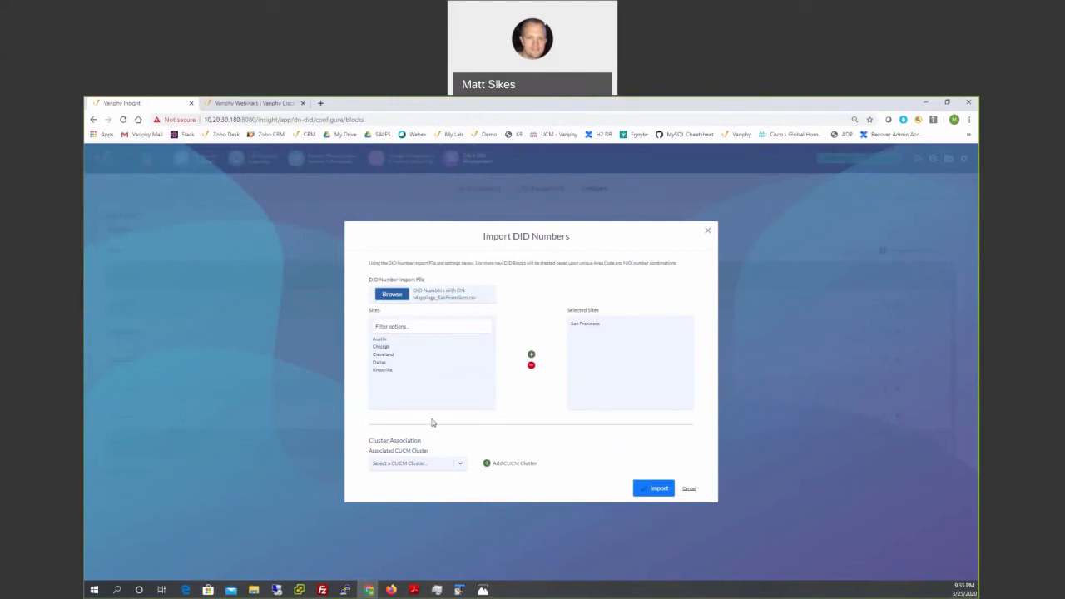
Associate Cluster1 with the San Francisco import, check its DN digit match count choices, and enable Any Route Partition
{"action": "left_click", "coordinate": [428, 462]}
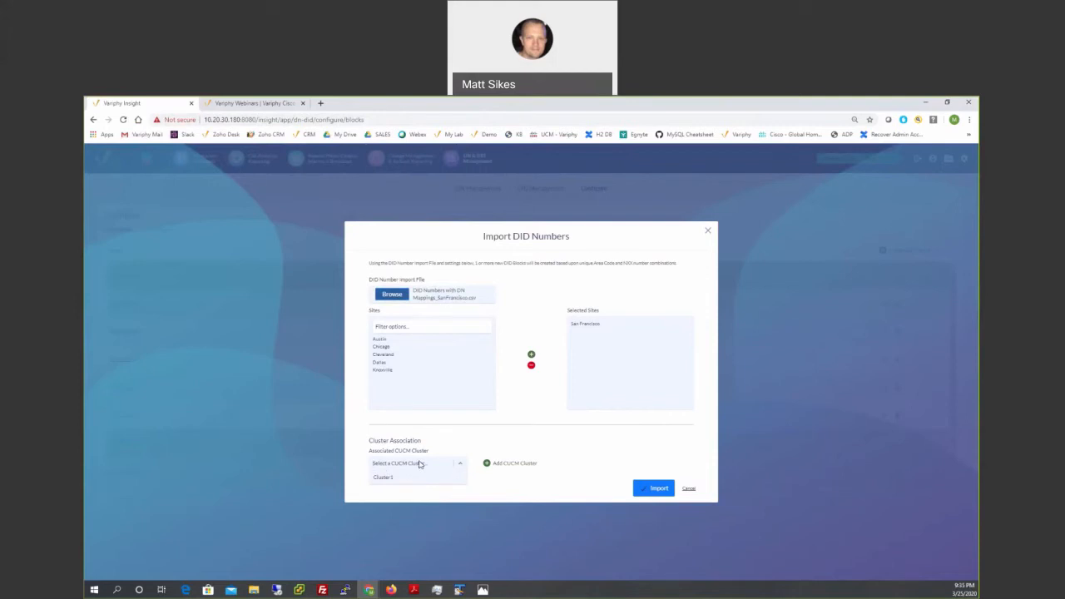
{"action": "left_click", "coordinate": [396, 477]}
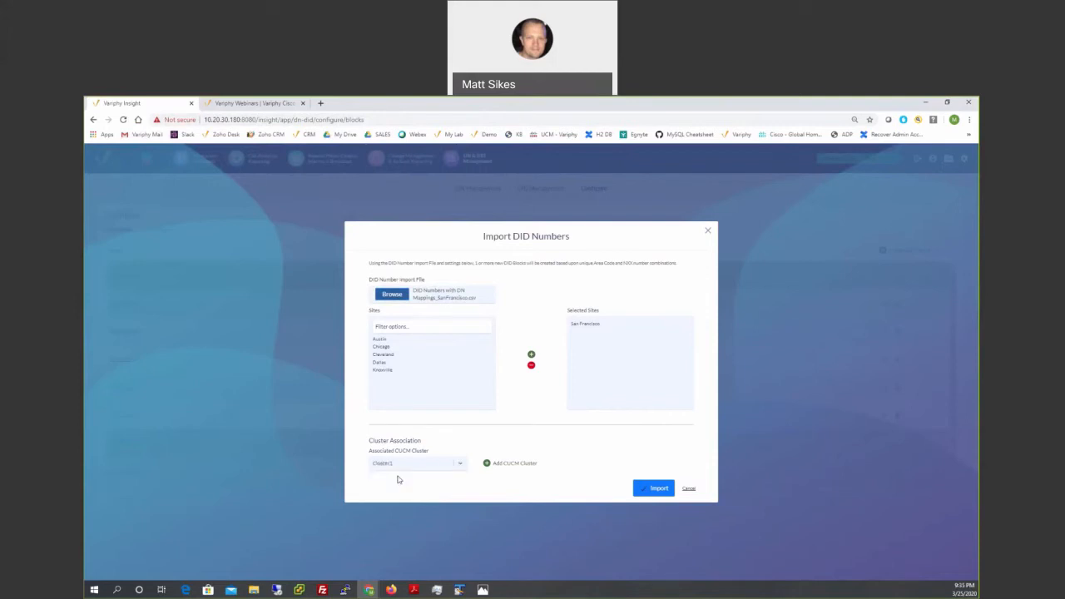
{"action": "left_click", "coordinate": [492, 465]}
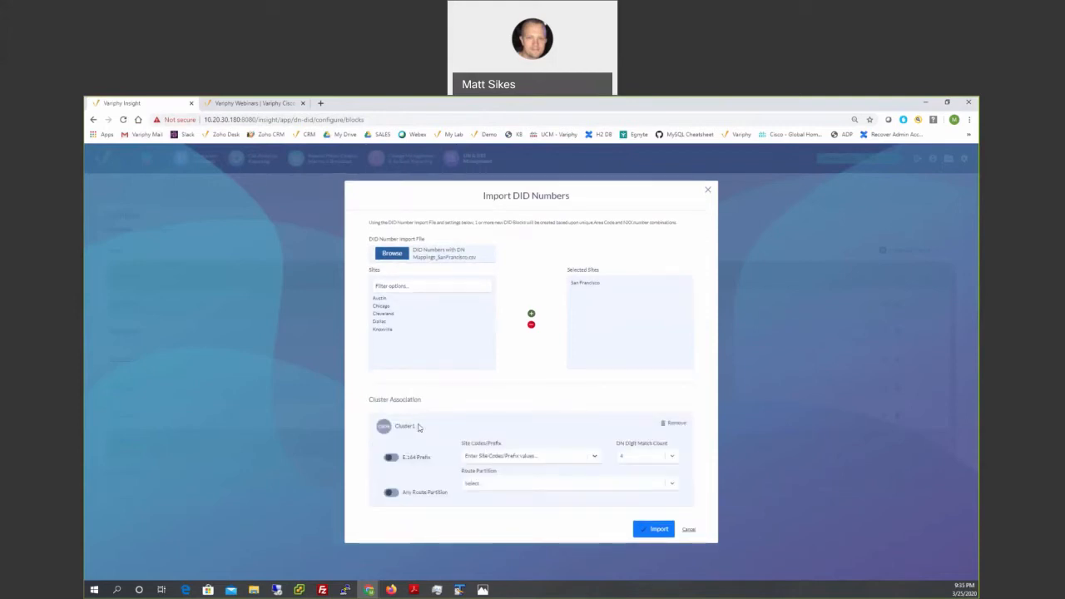
{"action": "left_click", "coordinate": [625, 457]}
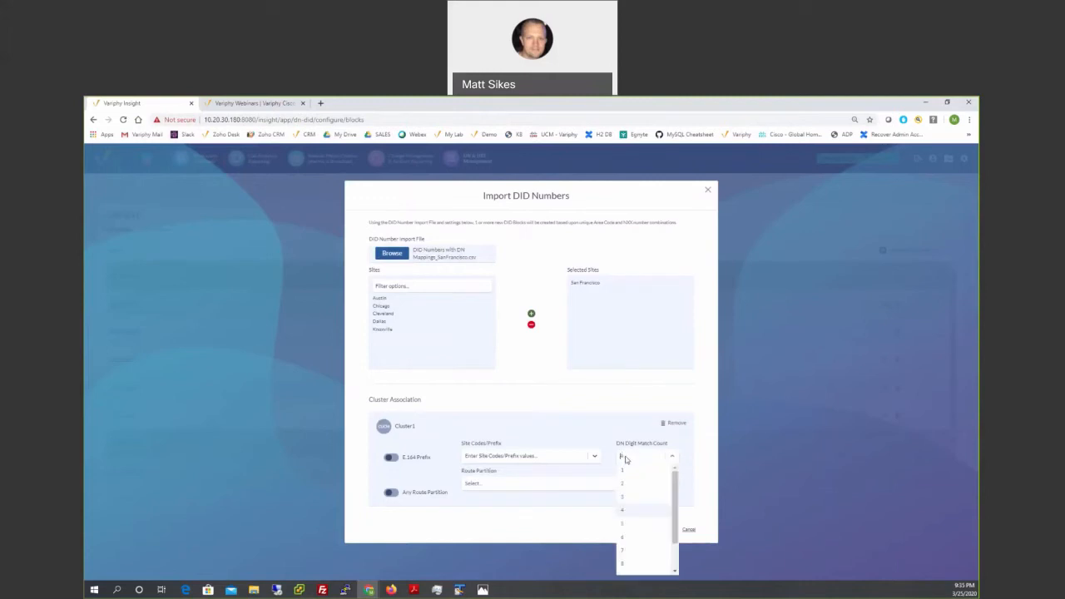
{"action": "left_click", "coordinate": [391, 491]}
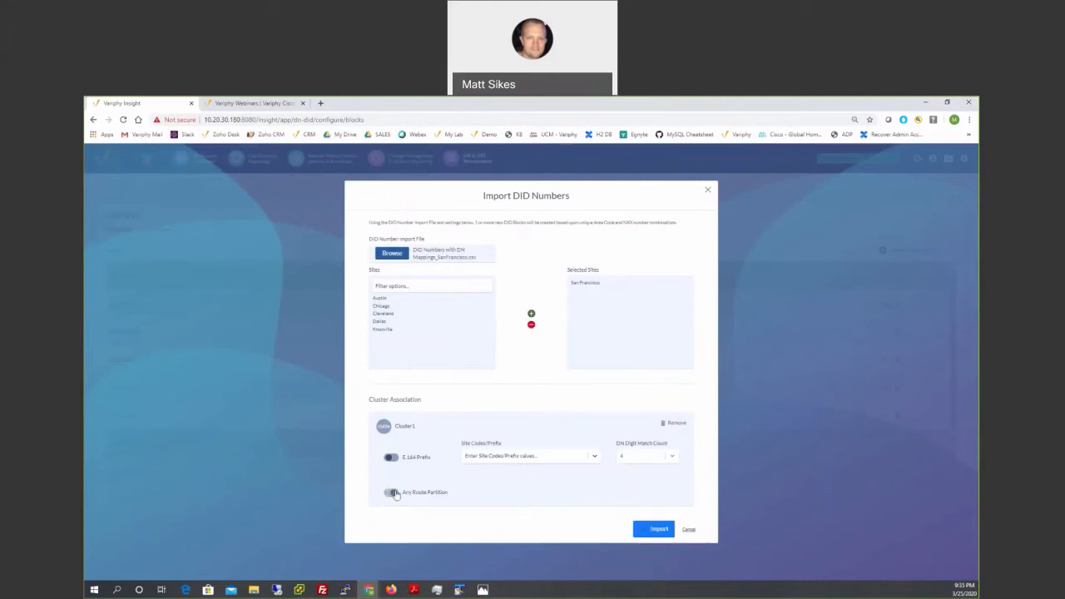
{"action": "left_click", "coordinate": [652, 529]}
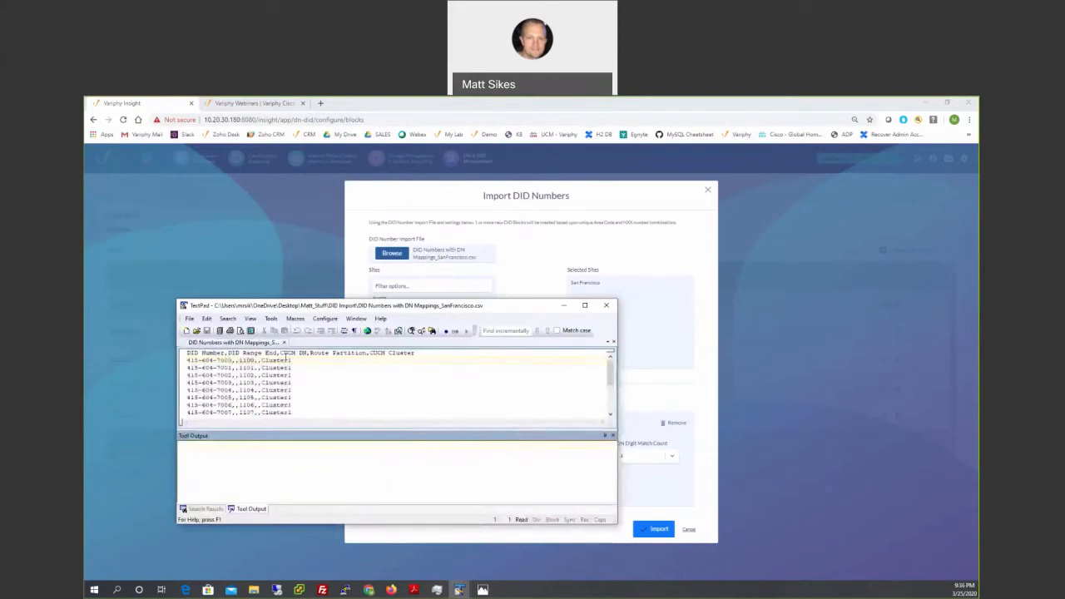
Examine the CUCM DN and Route Partition columns of the San Francisco CSV in TextPad, and move its window off the import form
{"action": "left_click_drag", "start_coordinate": [280, 354], "coordinate": [308, 355]}
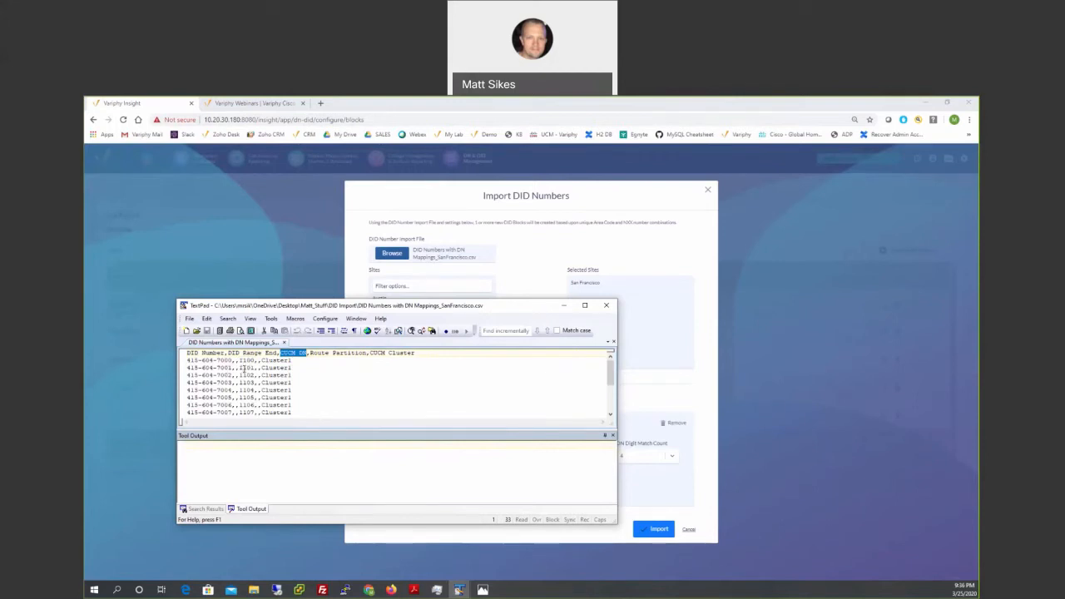
{"action": "left_click_drag", "start_coordinate": [311, 353], "coordinate": [369, 354]}
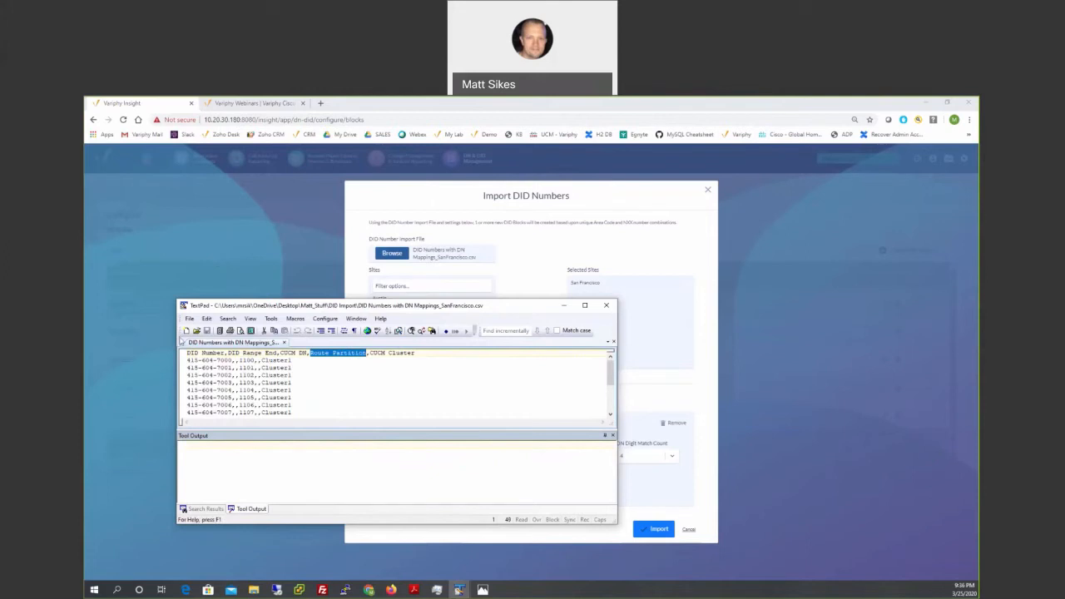
{"action": "left_click", "coordinate": [369, 589]}
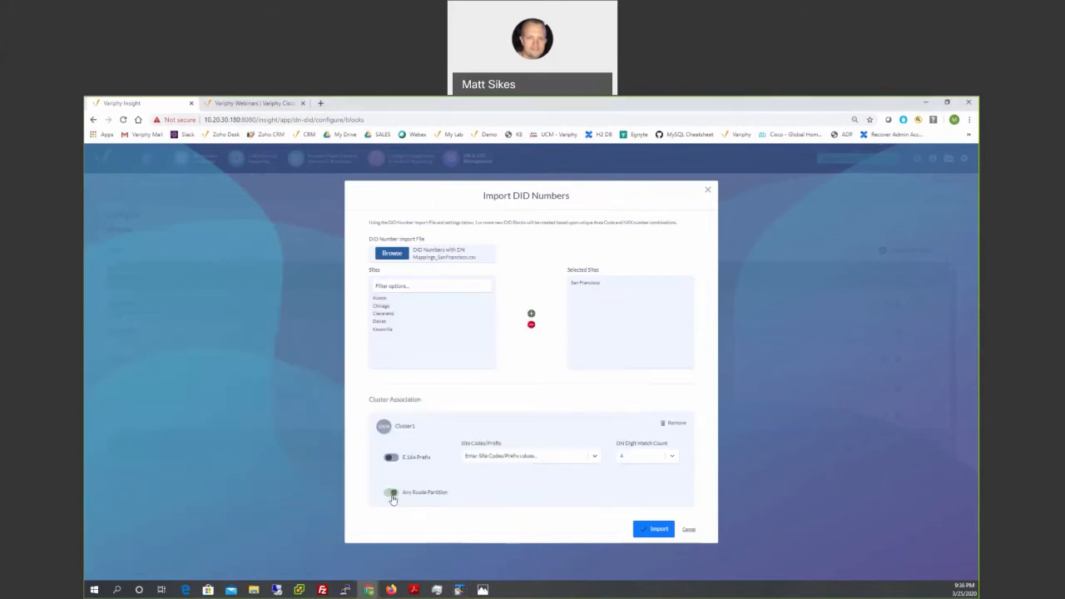
{"action": "key", "text": "alt+Tab"}
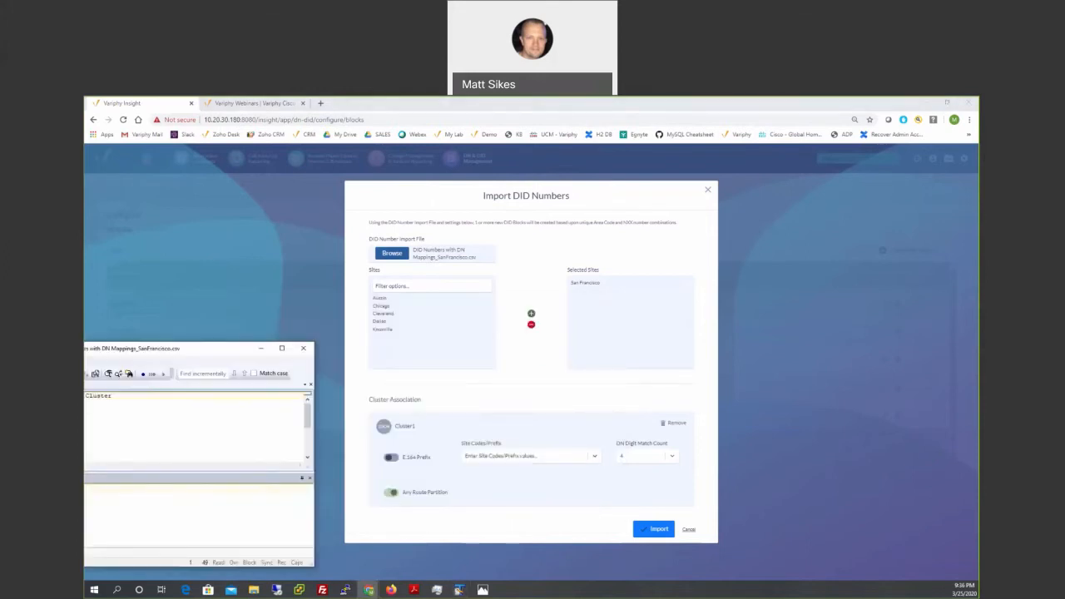
{"action": "left_click_drag", "start_coordinate": [208, 348], "coordinate": [50, 265]}
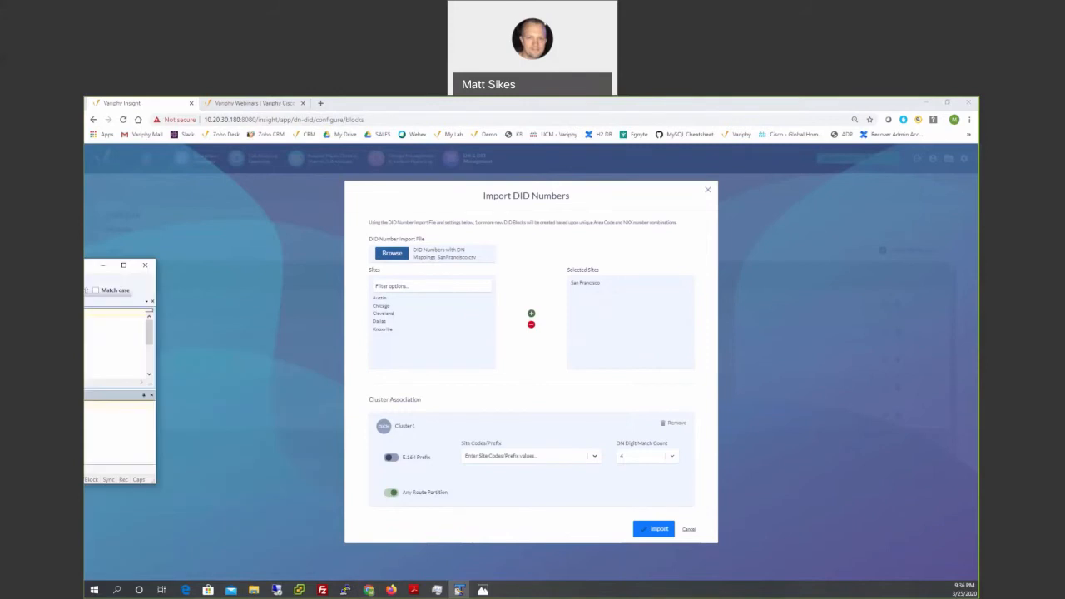
Run the San Francisco import, review the 415-604 Block's total, excluded and mapped numbers, and close the results
{"action": "left_click", "coordinate": [683, 528]}
{"action": "left_click", "coordinate": [657, 529]}
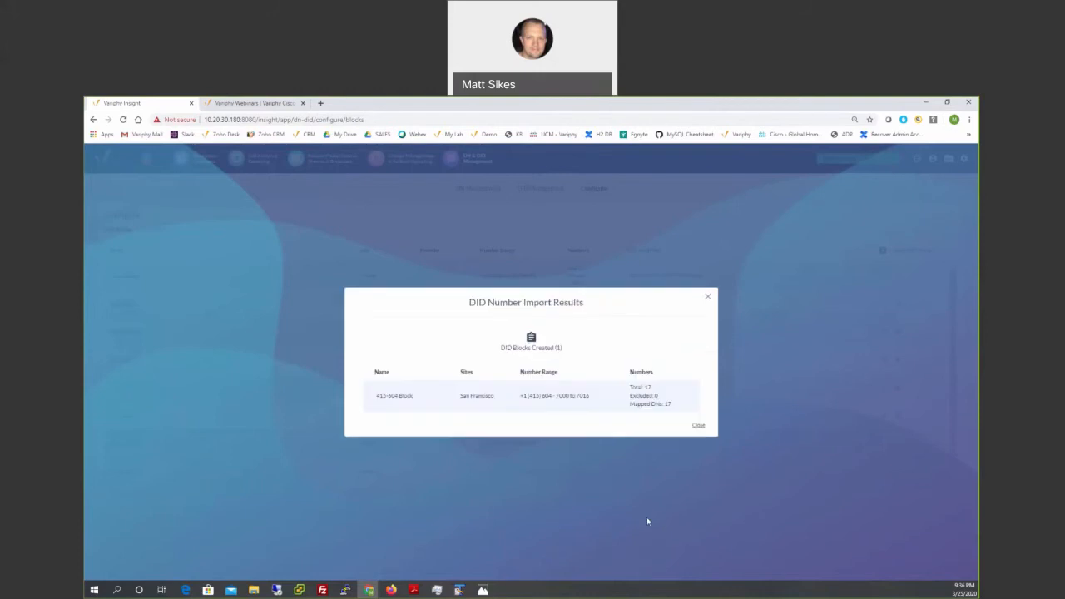
{"action": "left_click_drag", "start_coordinate": [376, 396], "coordinate": [402, 396]}
{"action": "left_click_drag", "start_coordinate": [640, 388], "coordinate": [671, 404]}
{"action": "left_click", "coordinate": [698, 426]}
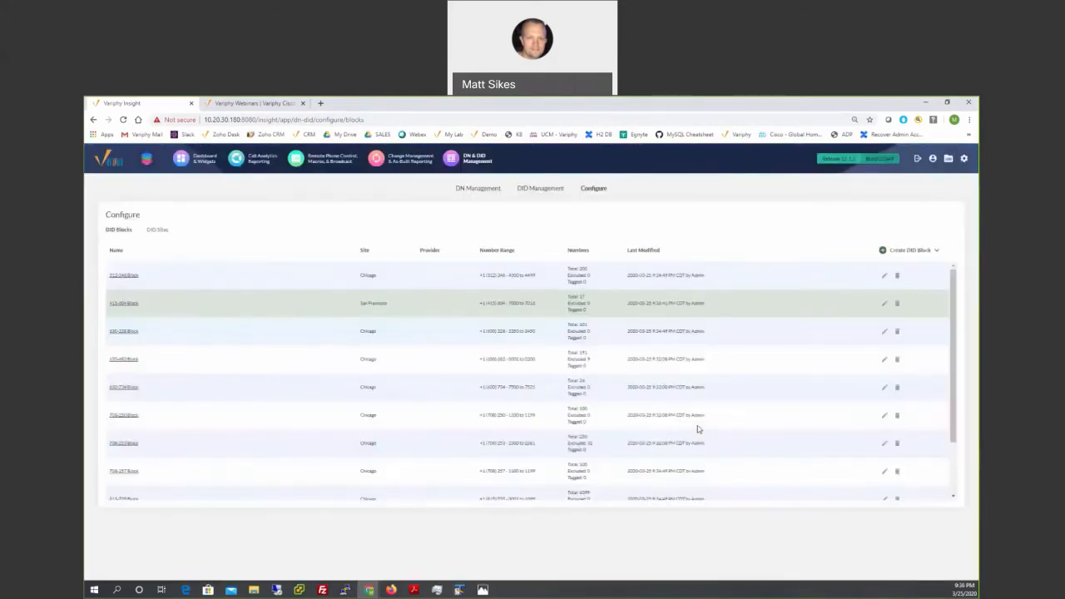
Inspect the 415-604 Block's DN mapping exceptions under its CUCM association and compare them with the San Francisco CSV in TextPad
{"action": "left_click", "coordinate": [884, 303]}
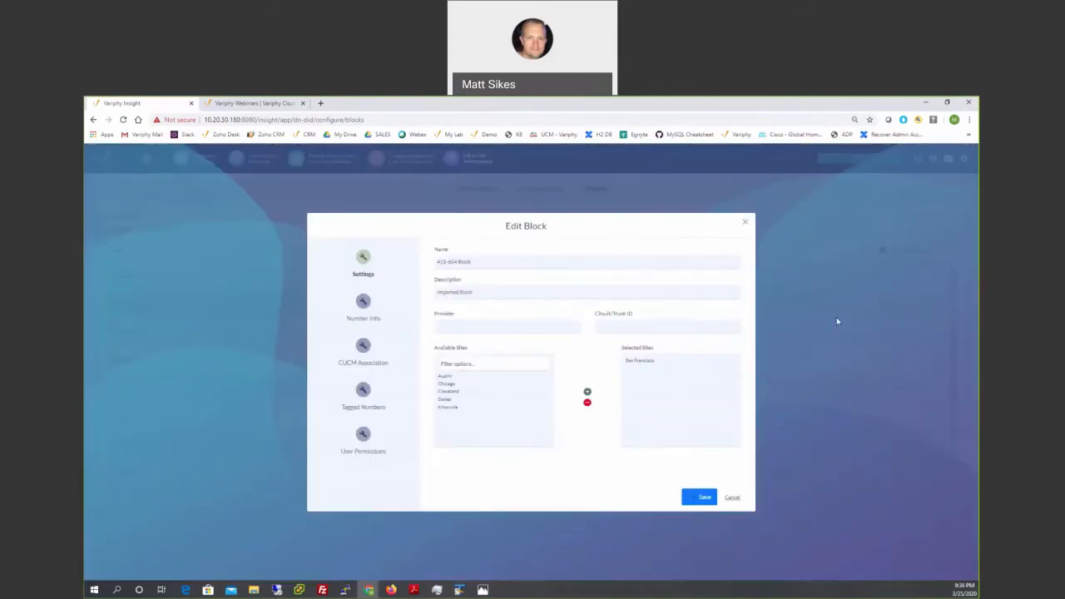
{"action": "left_click", "coordinate": [362, 344]}
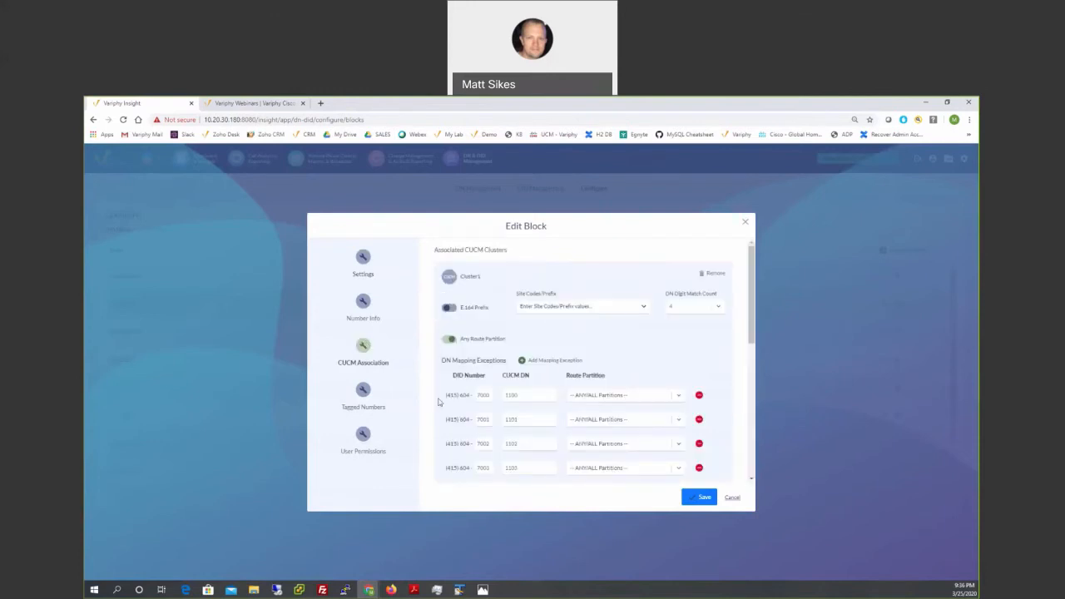
{"action": "scroll", "coordinate": [439, 402], "scroll_direction": "down", "scroll_amount": 1}
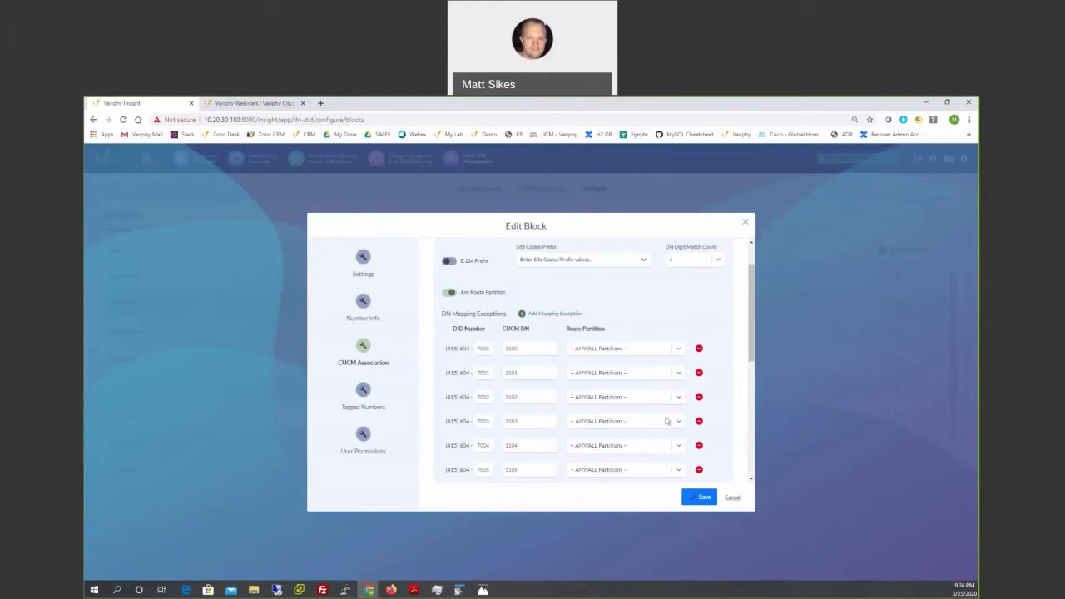
{"action": "key", "text": "alt+Tab"}
{"action": "left_click", "coordinate": [591, 490]}
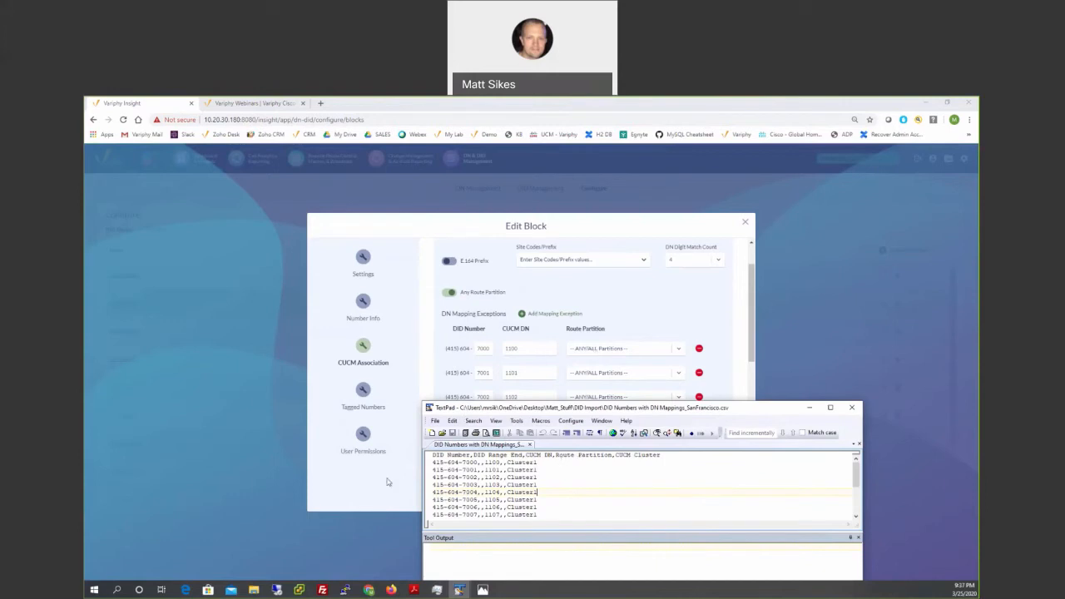
Check the upper part of the 415-604 Block's CUCM association and close the block editor without saving
{"action": "left_click", "coordinate": [794, 313]}
{"action": "left_click_drag", "start_coordinate": [751, 336], "coordinate": [756, 313]}
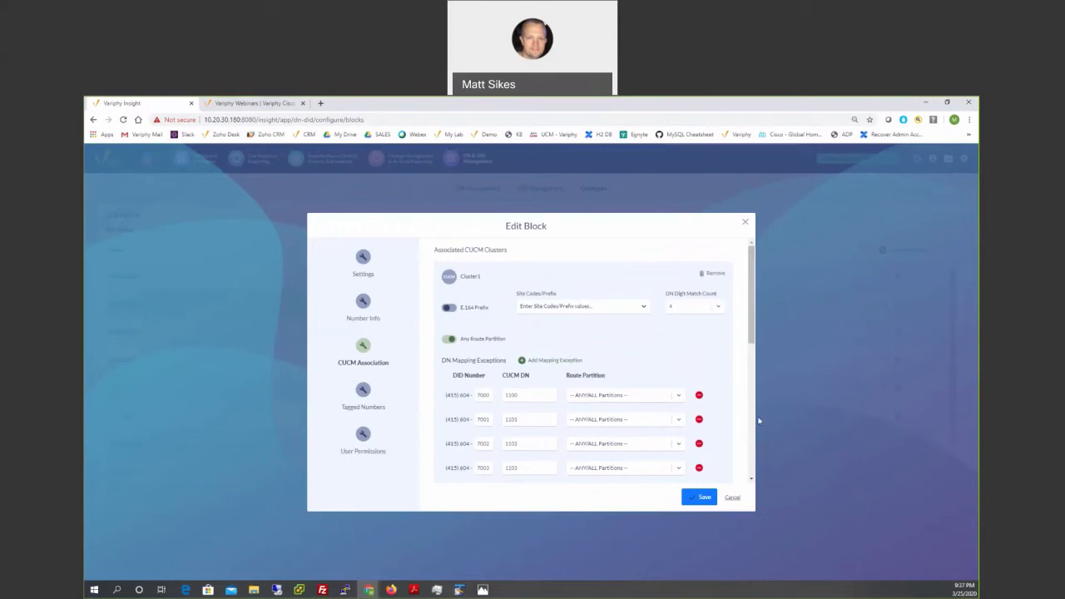
{"action": "left_click", "coordinate": [734, 498]}
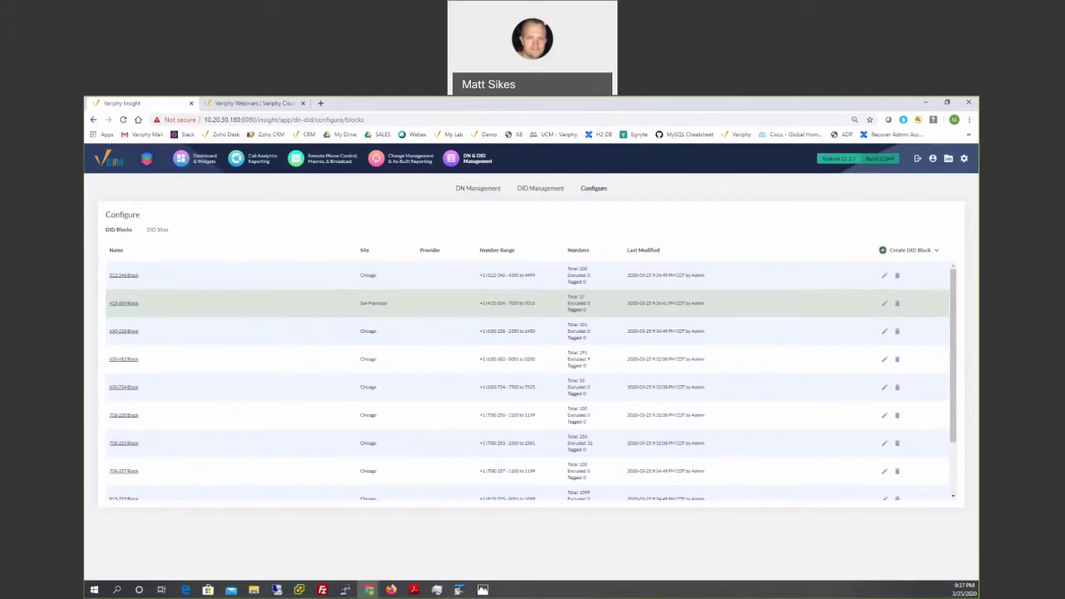
Examine the first and last number entries of DID Numbers_Dallas-Invalid_Char.csv in TextPad, and return to the DID block list
{"action": "key", "text": "alt+Tab"}
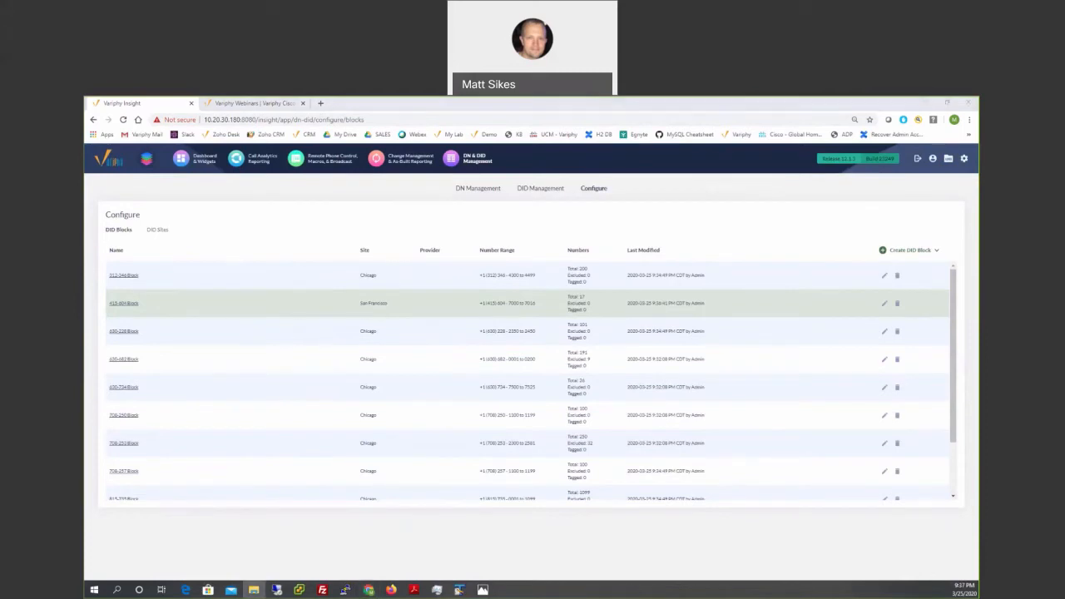
{"action": "key", "text": "alt+Tab"}
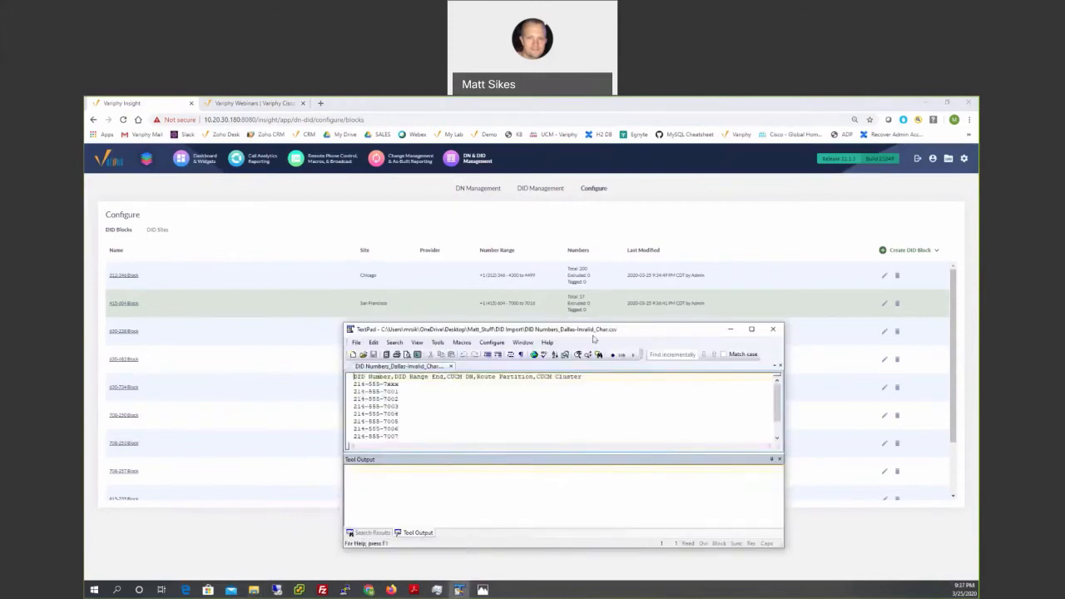
{"action": "key", "text": "alt+Tab"}
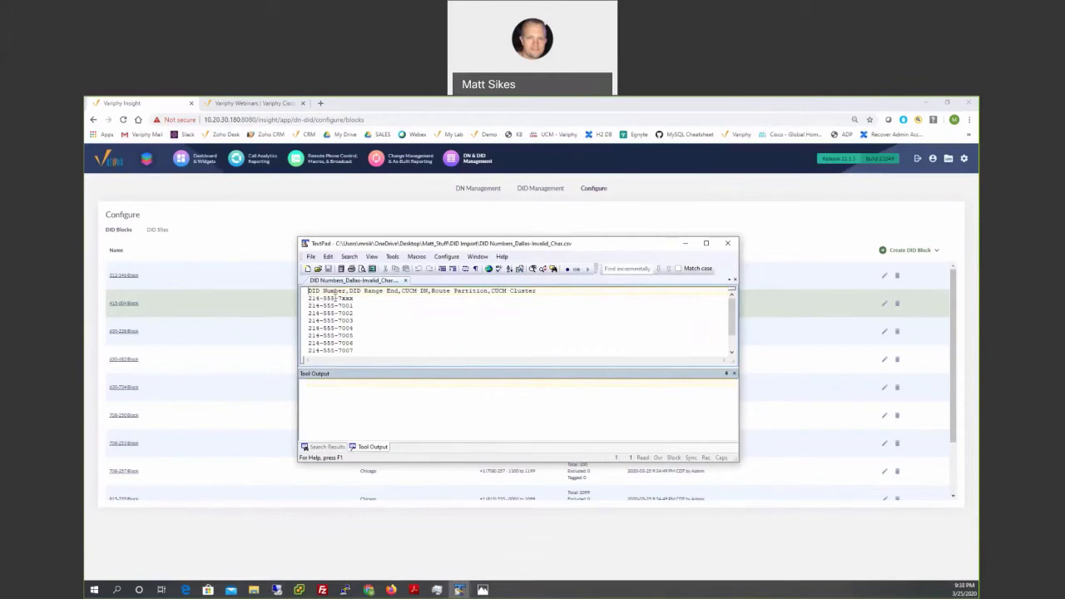
{"action": "left_click", "coordinate": [705, 244]}
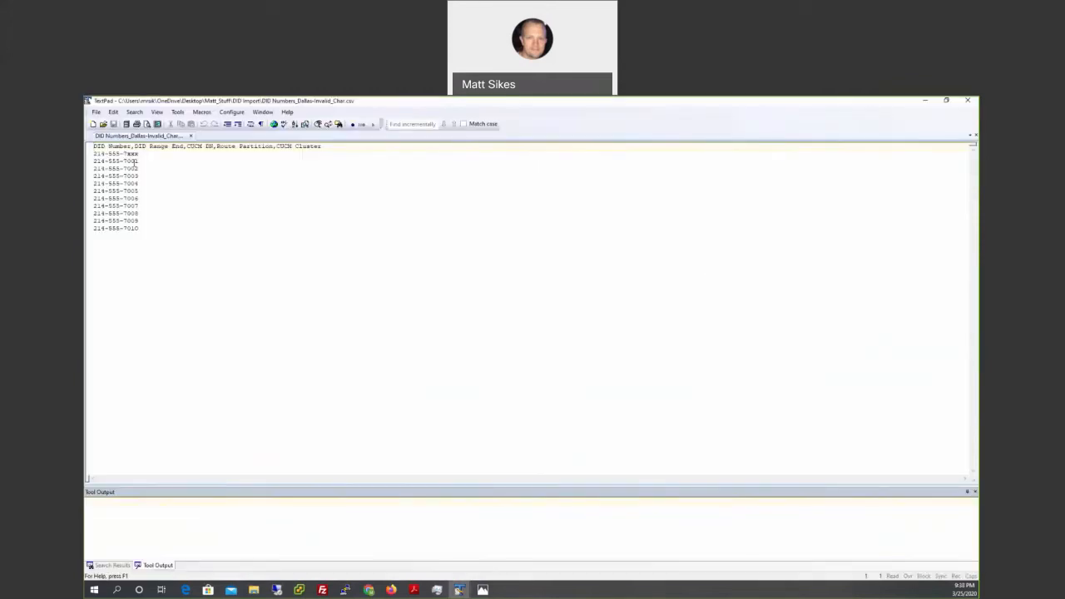
{"action": "left_click_drag", "start_coordinate": [126, 154], "coordinate": [139, 154]}
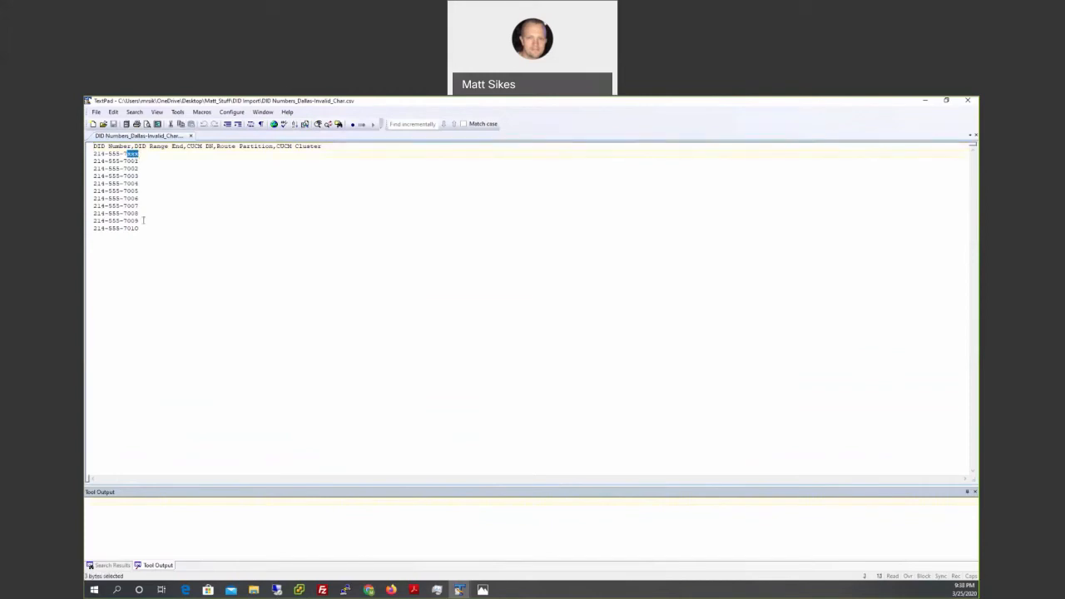
{"action": "left_click_drag", "start_coordinate": [134, 228], "coordinate": [142, 228]}
{"action": "left_click", "coordinate": [140, 229]}
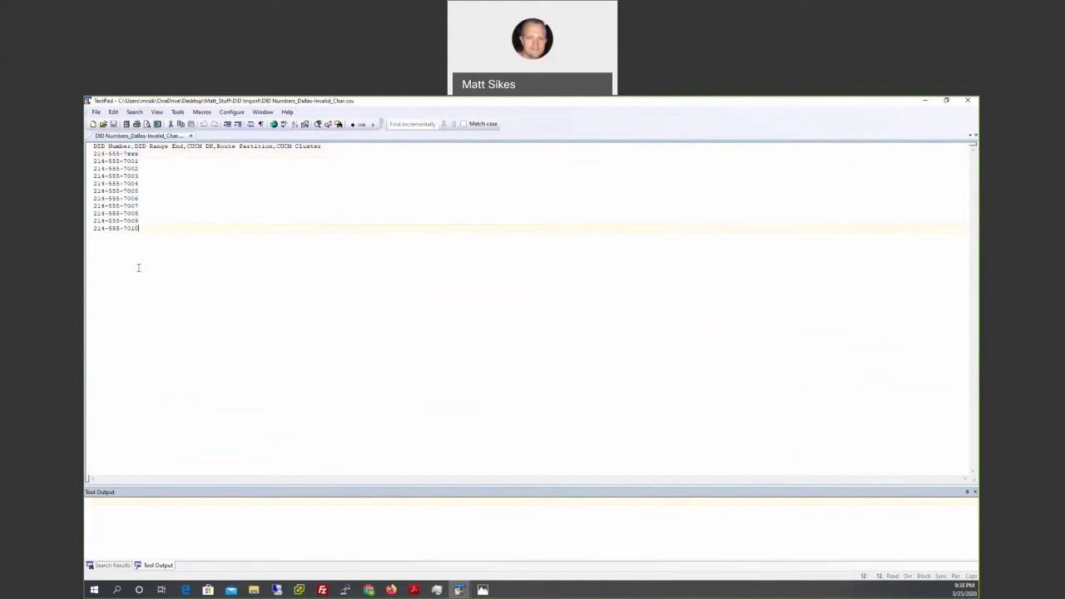
{"action": "left_click", "coordinate": [946, 101]}
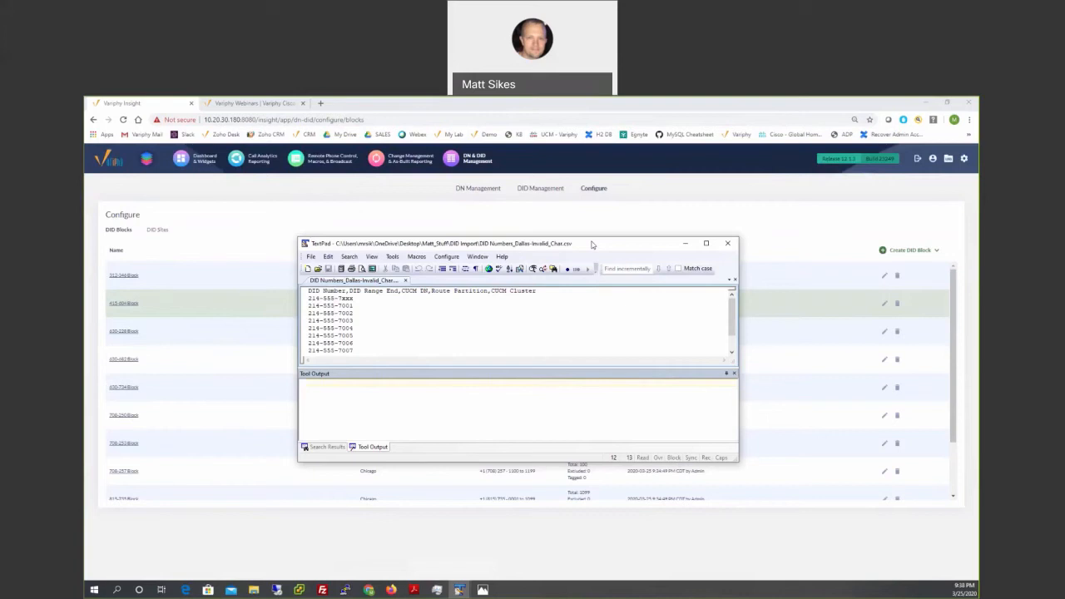
{"action": "left_click", "coordinate": [742, 360]}
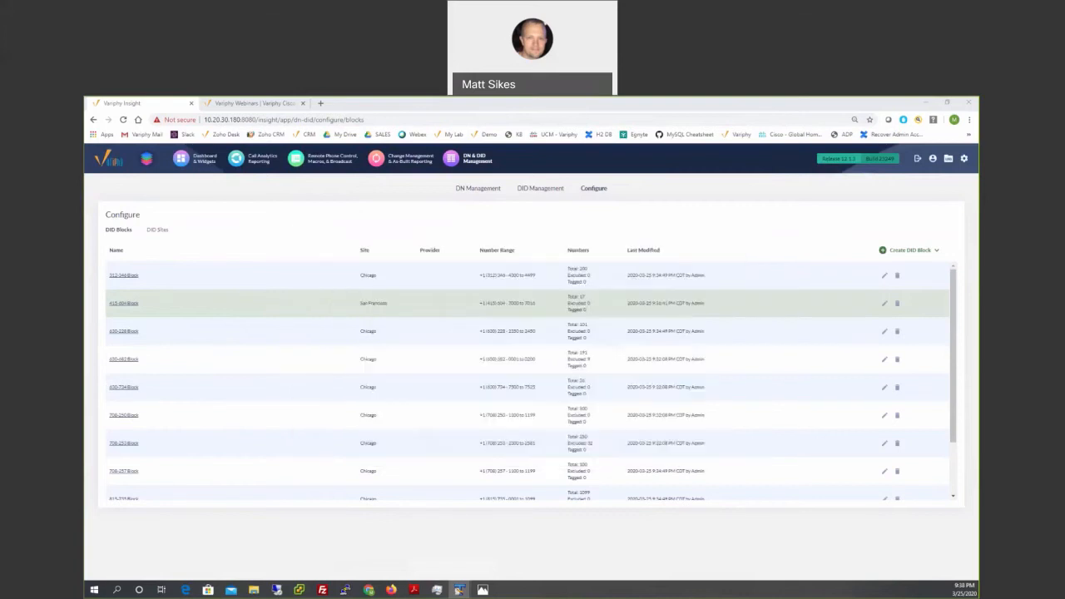
Start a DID block import for the Dallas site using DID Numbers_Dallas-Invalid_Char.csv
{"action": "left_click", "coordinate": [902, 250]}
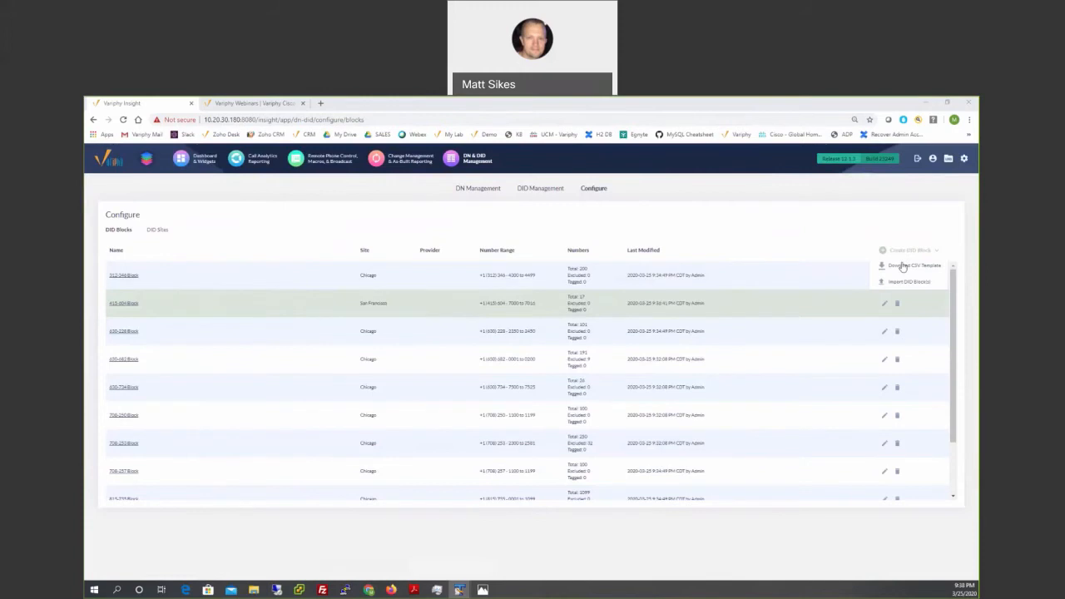
{"action": "left_click", "coordinate": [908, 282]}
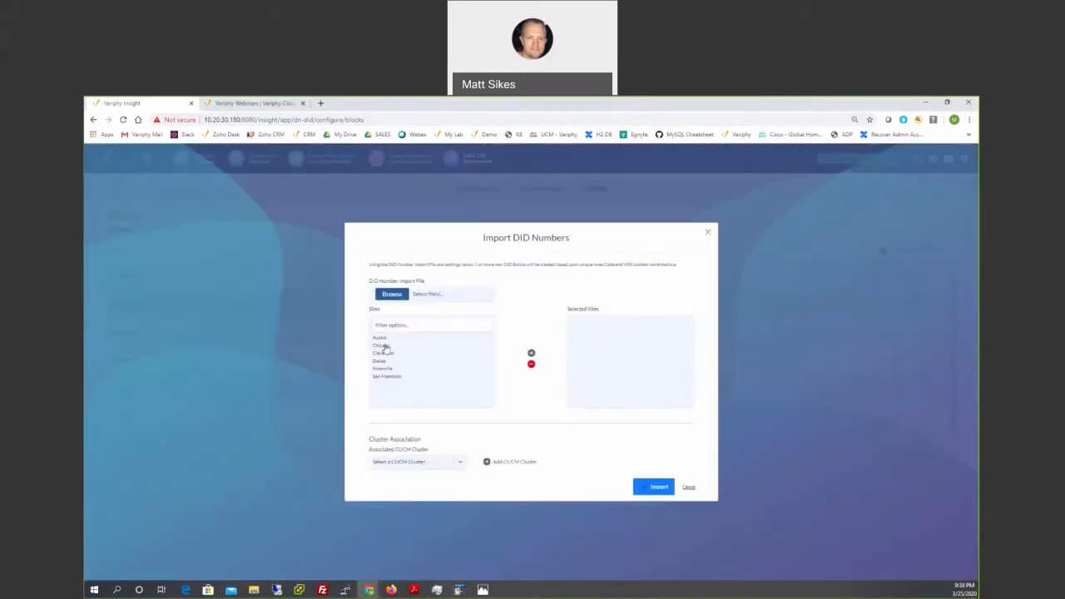
{"action": "left_click", "coordinate": [381, 362]}
{"action": "left_click", "coordinate": [531, 354]}
{"action": "left_click", "coordinate": [391, 294]}
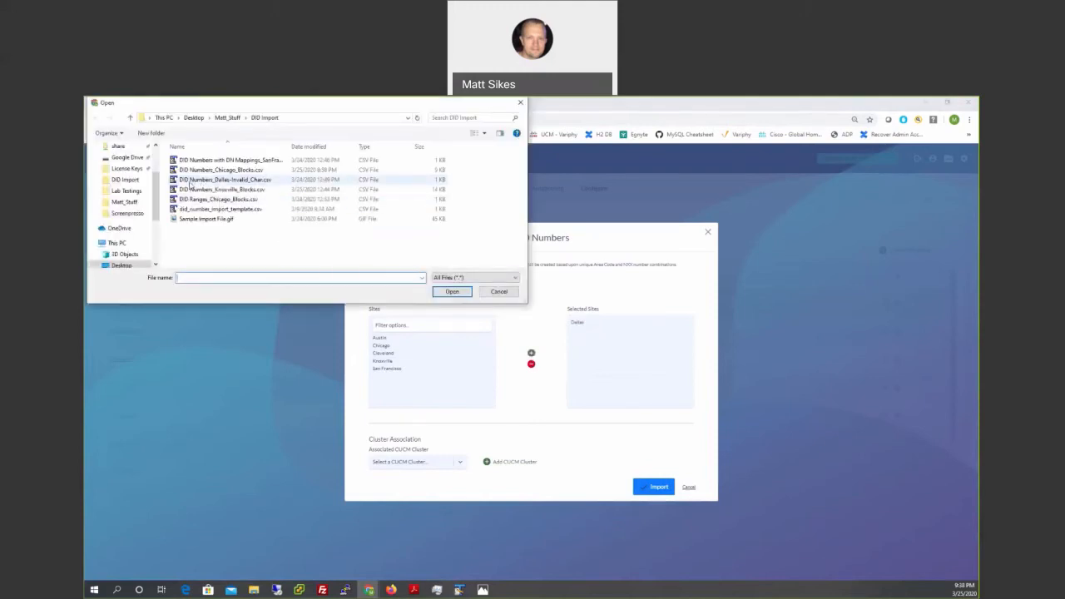
{"action": "left_click", "coordinate": [212, 181]}
{"action": "left_click", "coordinate": [450, 292]}
Associate Cluster1 with the Dallas import, enable Any Route Partition, and run the import
{"action": "left_click", "coordinate": [430, 466]}
{"action": "left_click", "coordinate": [412, 478]}
{"action": "left_click", "coordinate": [487, 464]}
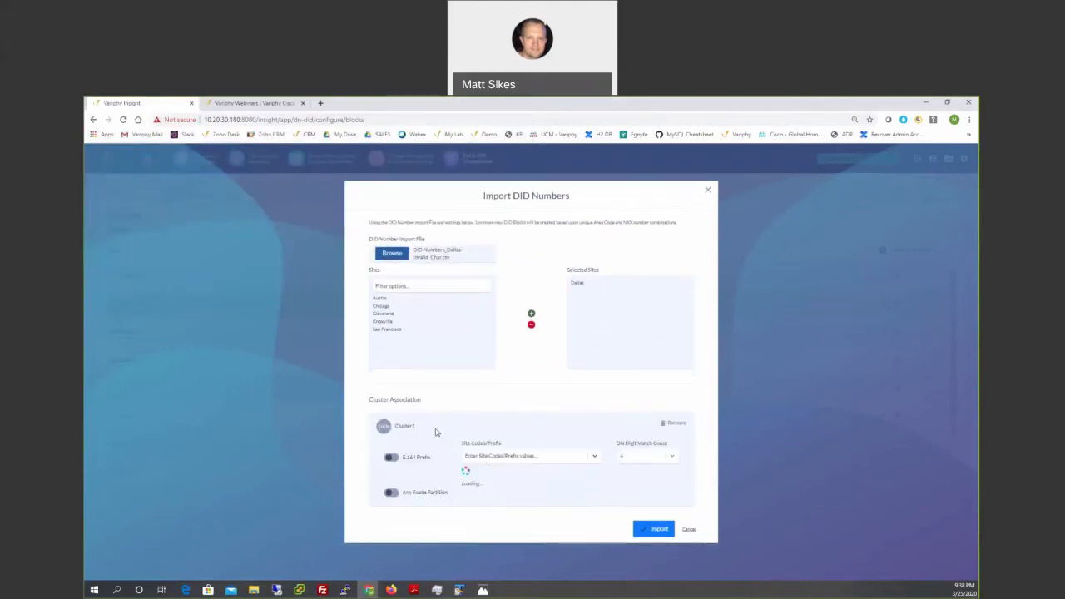
{"action": "left_click", "coordinate": [392, 493]}
{"action": "left_click", "coordinate": [657, 529]}
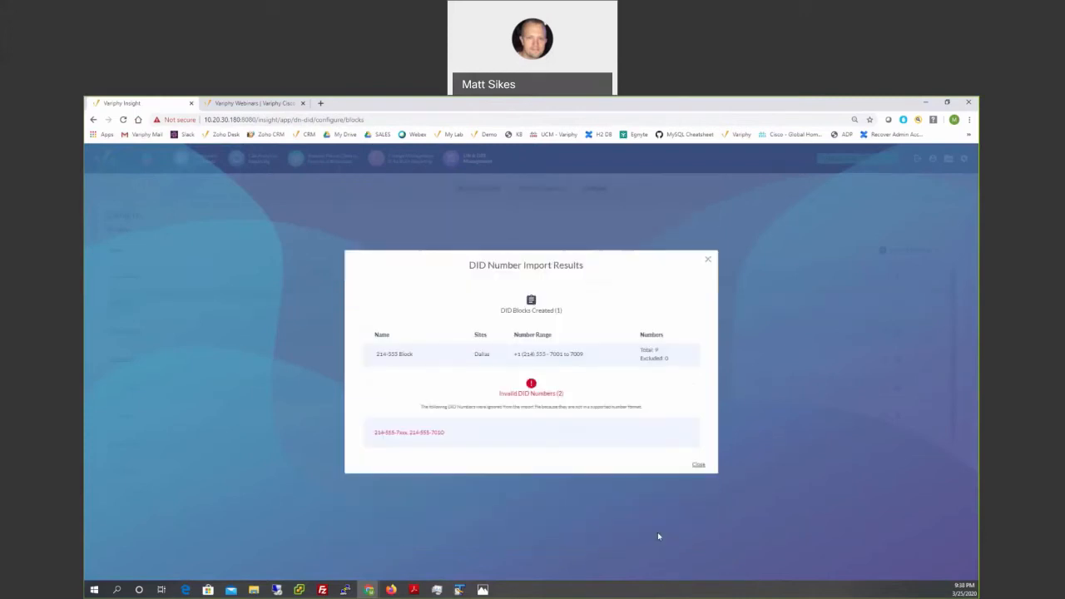
Review the Dallas import results, including the number total and the ignored invalid DID numbers, and close them
{"action": "double_click", "coordinate": [499, 264]}
{"action": "double_click", "coordinate": [648, 350]}
{"action": "left_click_drag", "start_coordinate": [375, 433], "coordinate": [446, 434]}
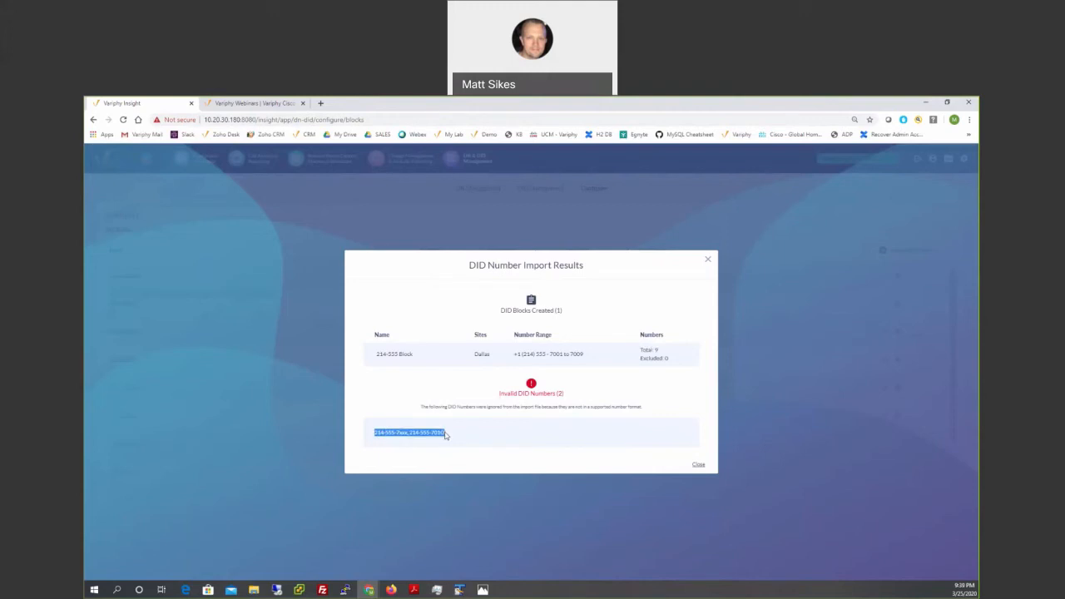
{"action": "left_click", "coordinate": [405, 435]}
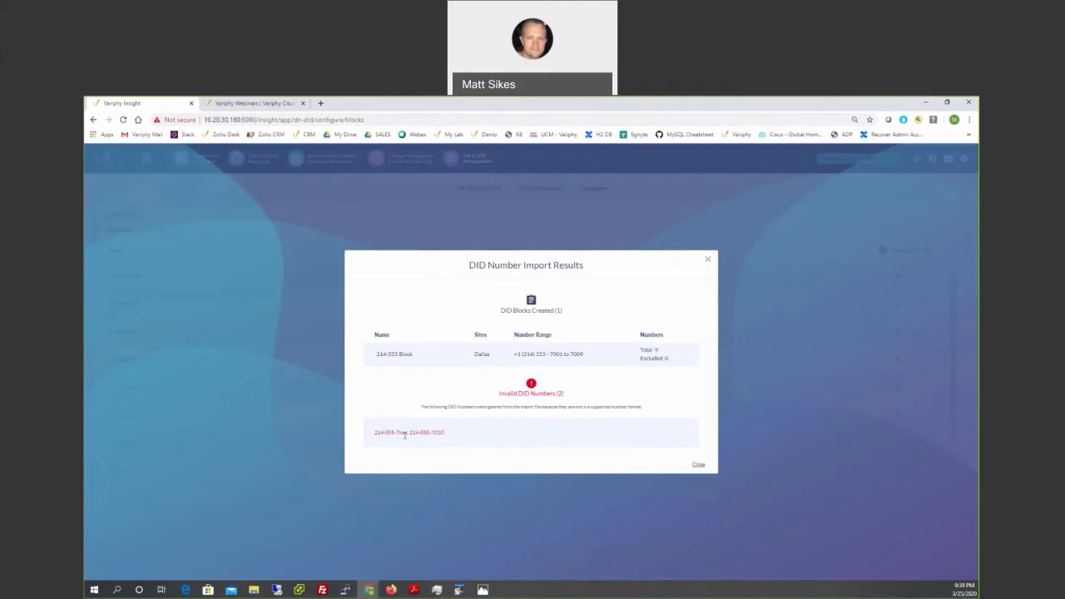
{"action": "double_click", "coordinate": [401, 433]}
{"action": "left_click_drag", "start_coordinate": [446, 433], "coordinate": [440, 433]}
{"action": "left_click", "coordinate": [401, 433]}
{"action": "left_click_drag", "start_coordinate": [430, 407], "coordinate": [640, 407]}
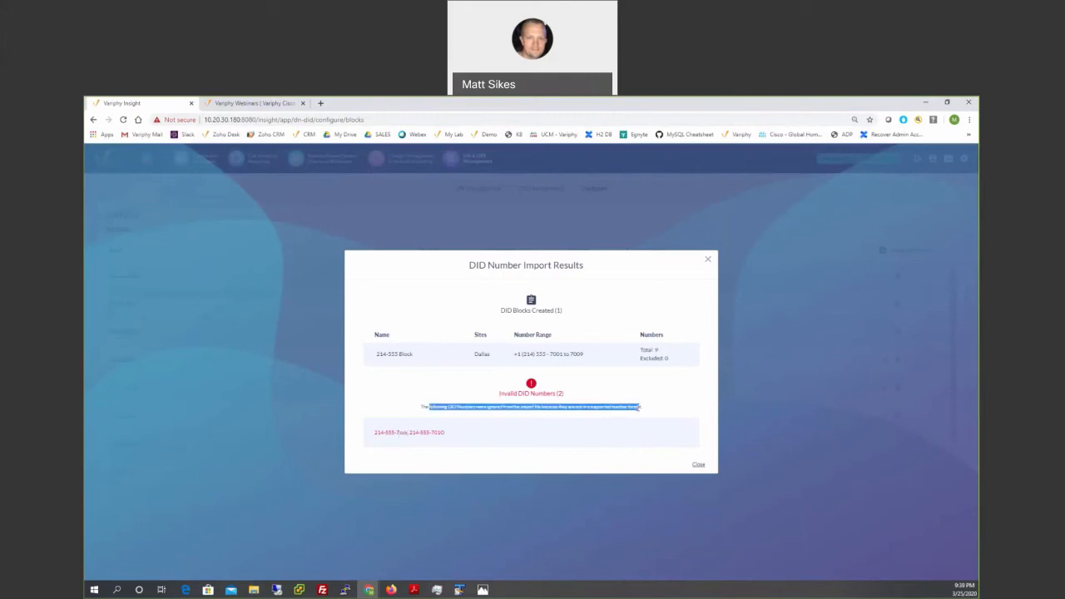
{"action": "left_click", "coordinate": [698, 464]}
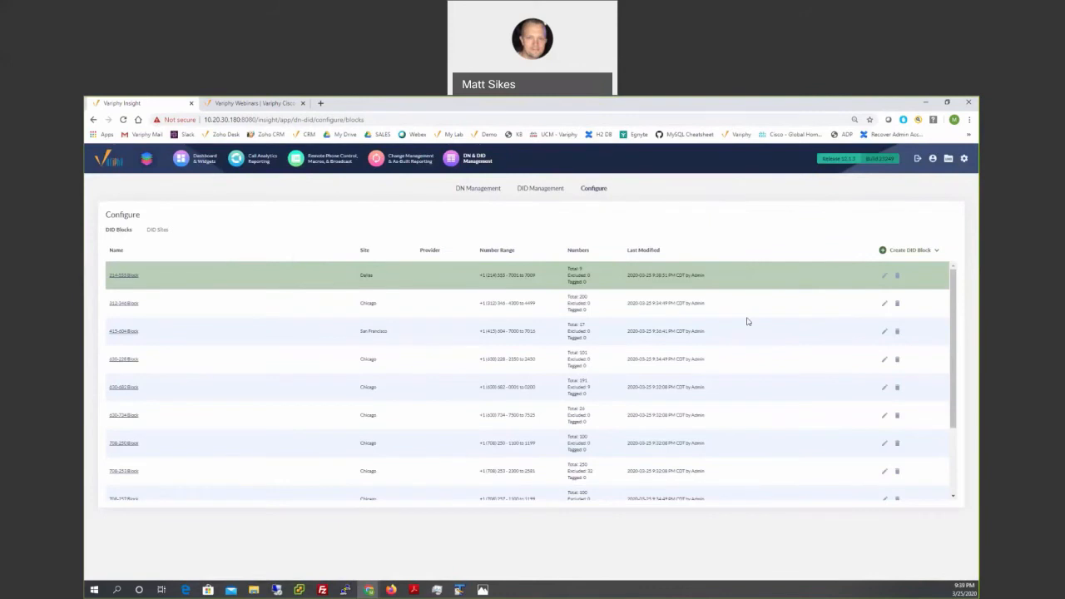
Inspect the 214-555 Block's settings, number info and CUCM association, and close it without saving
{"action": "left_click", "coordinate": [884, 278]}
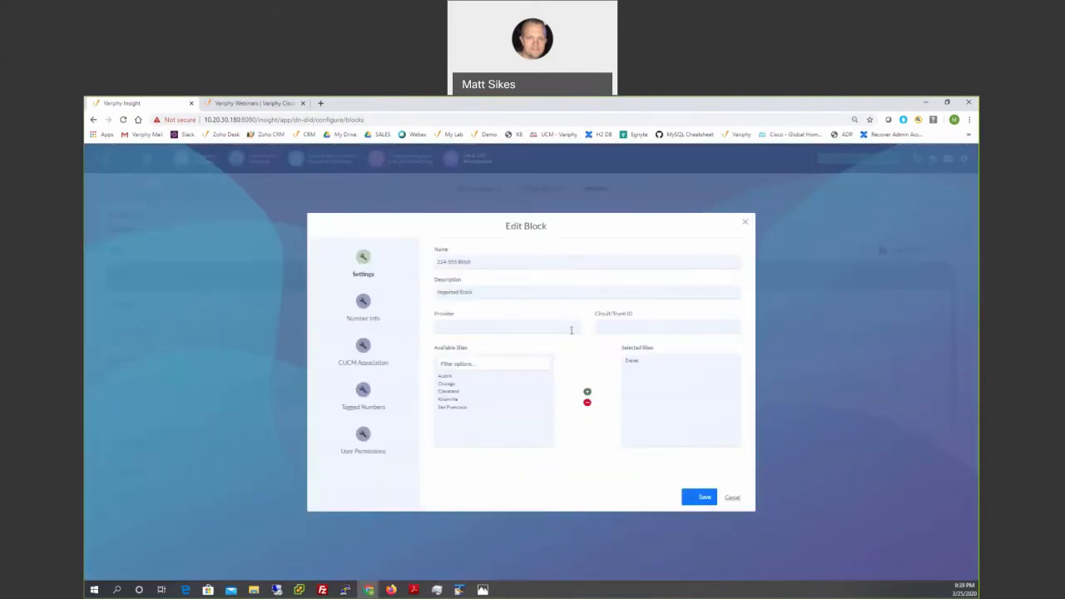
{"action": "left_click", "coordinate": [363, 303]}
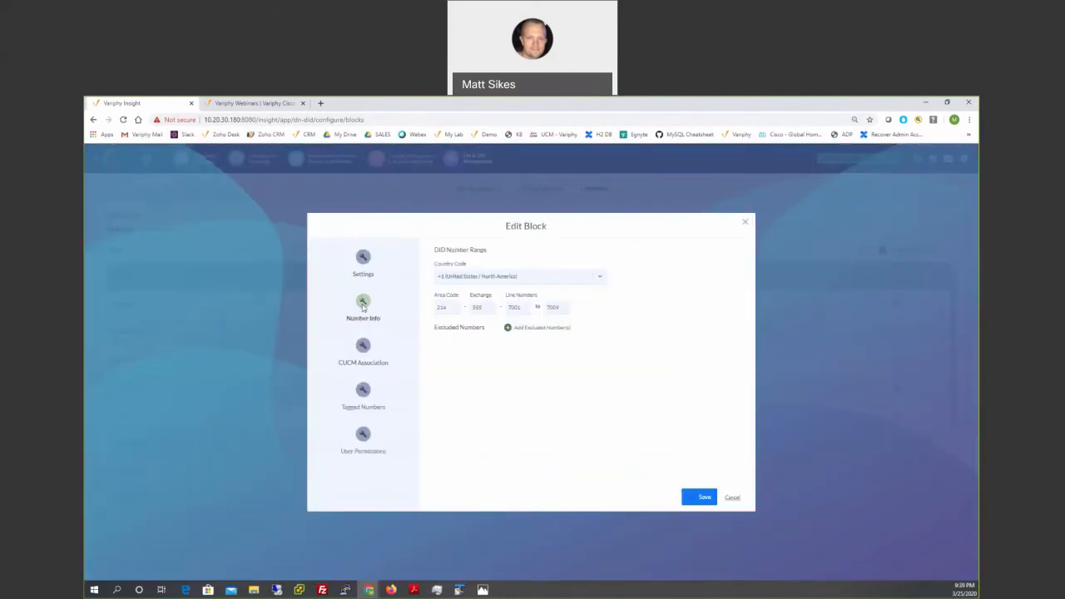
{"action": "left_click", "coordinate": [363, 348]}
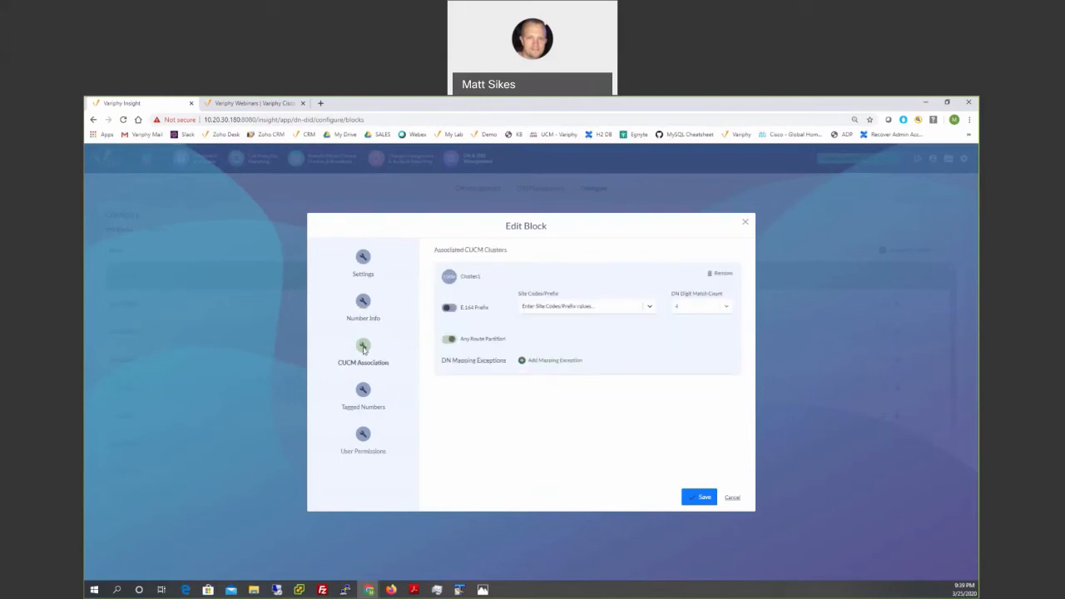
{"action": "left_click", "coordinate": [732, 500]}
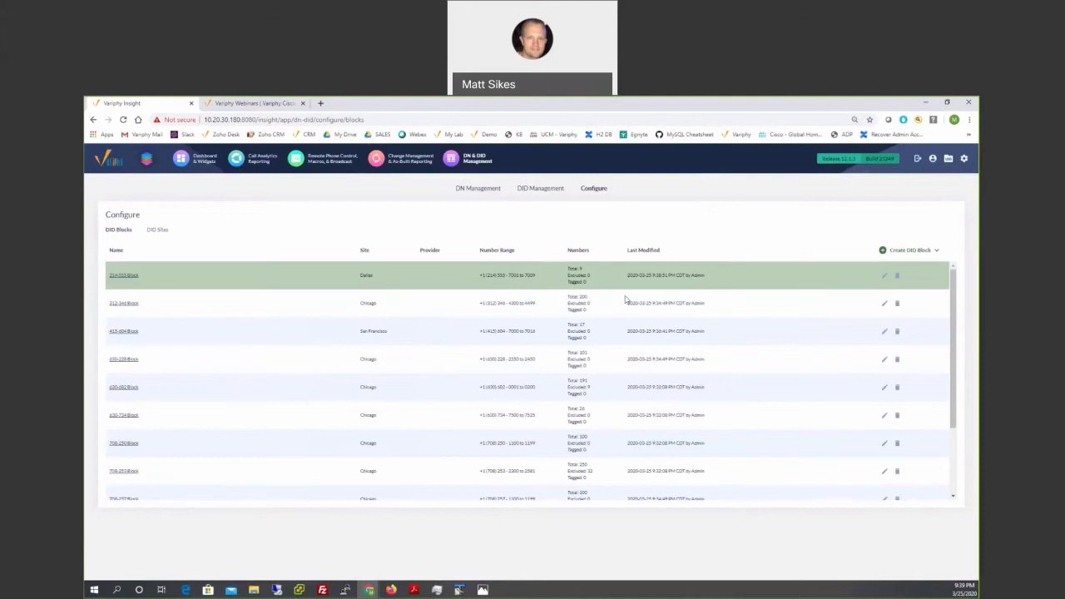
In DID Management, view the results for the San Francisco site's 415-604 Block, keeping X as the search pattern
{"action": "left_click", "coordinate": [541, 189]}
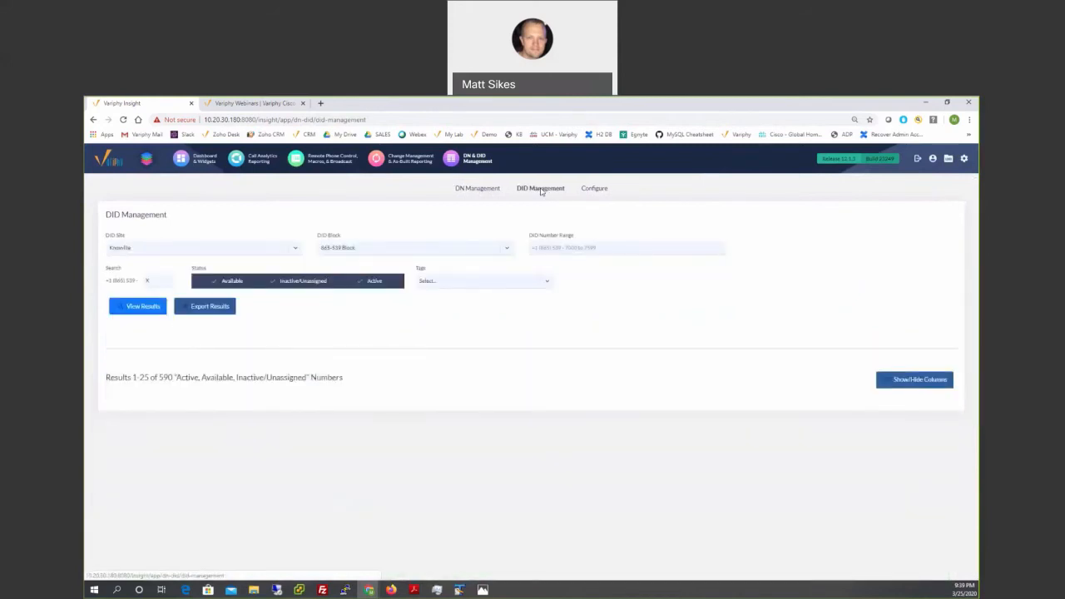
{"action": "left_click", "coordinate": [197, 250]}
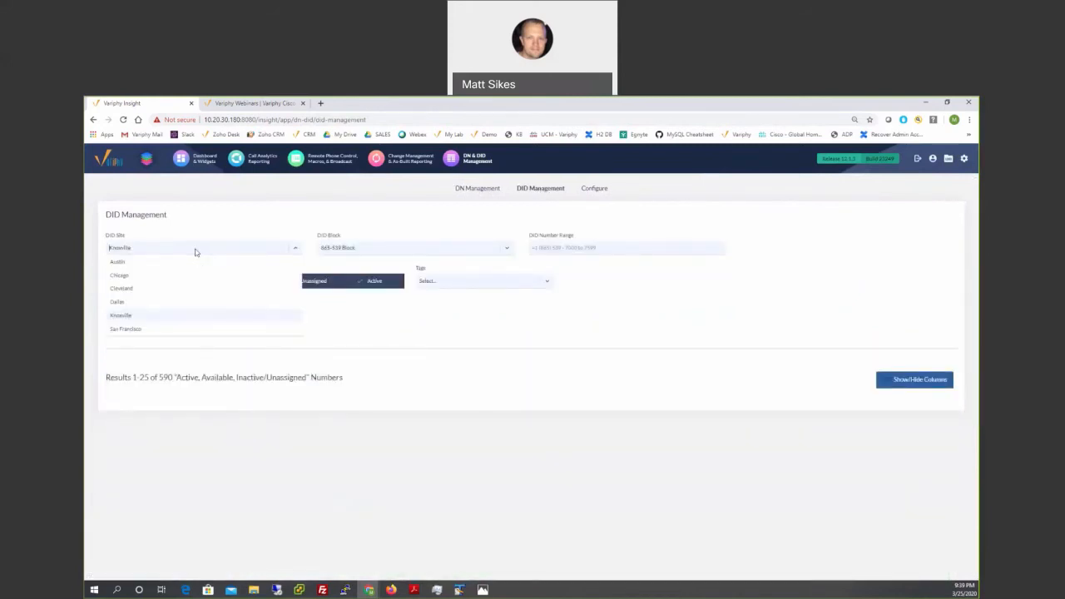
{"action": "left_click", "coordinate": [127, 329]}
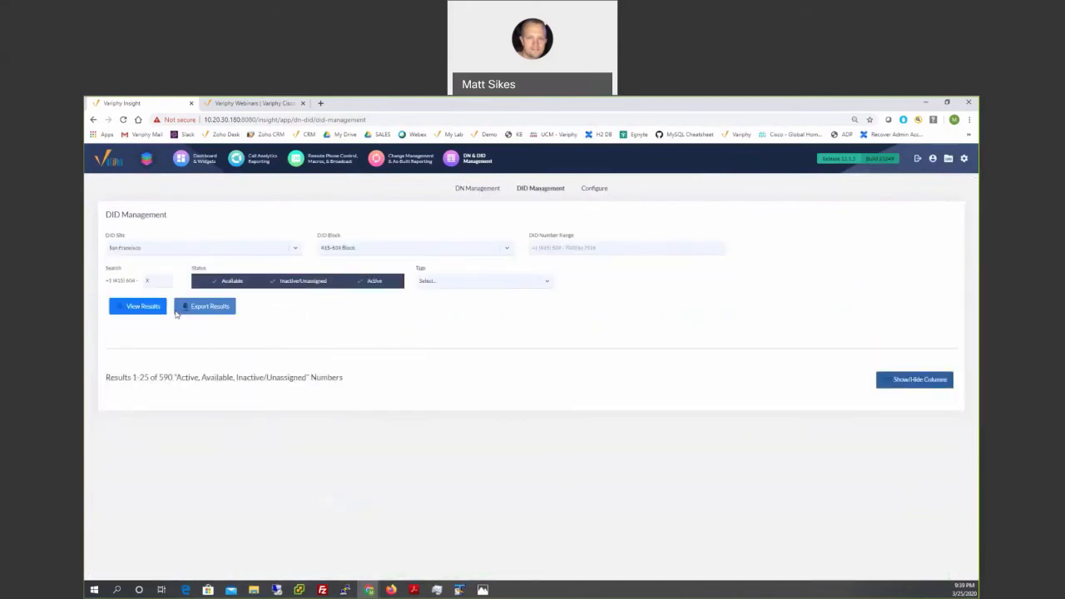
{"action": "left_click", "coordinate": [360, 250]}
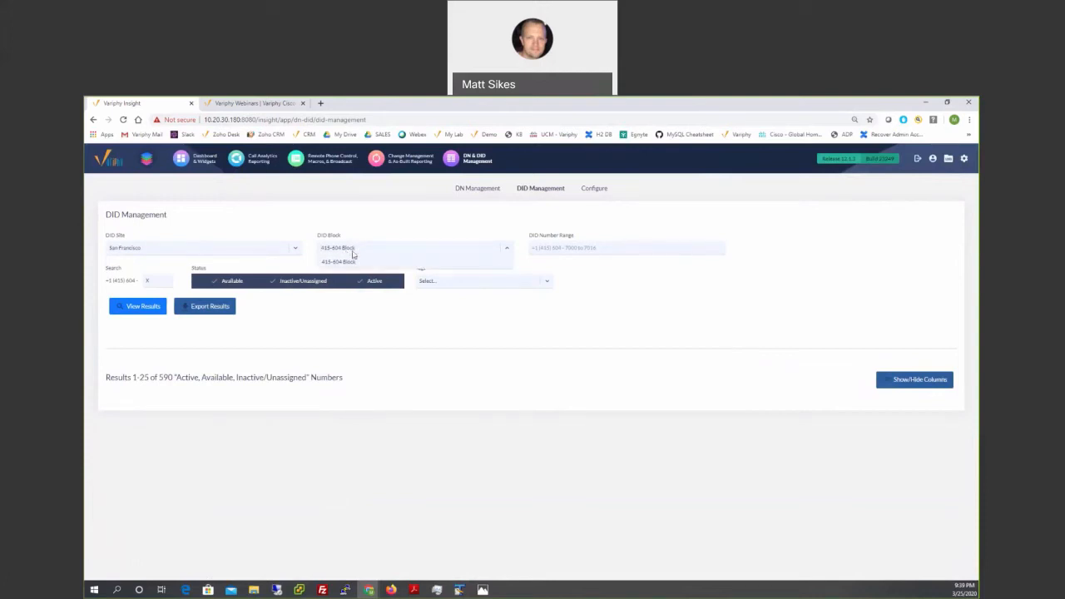
{"action": "left_click", "coordinate": [354, 254]}
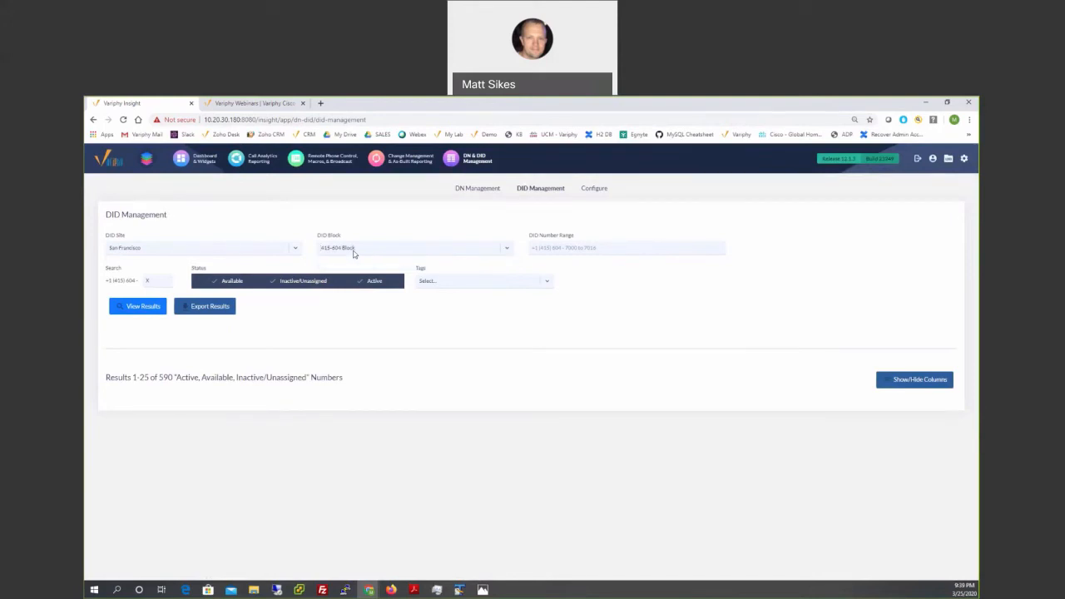
{"action": "left_click", "coordinate": [353, 250]}
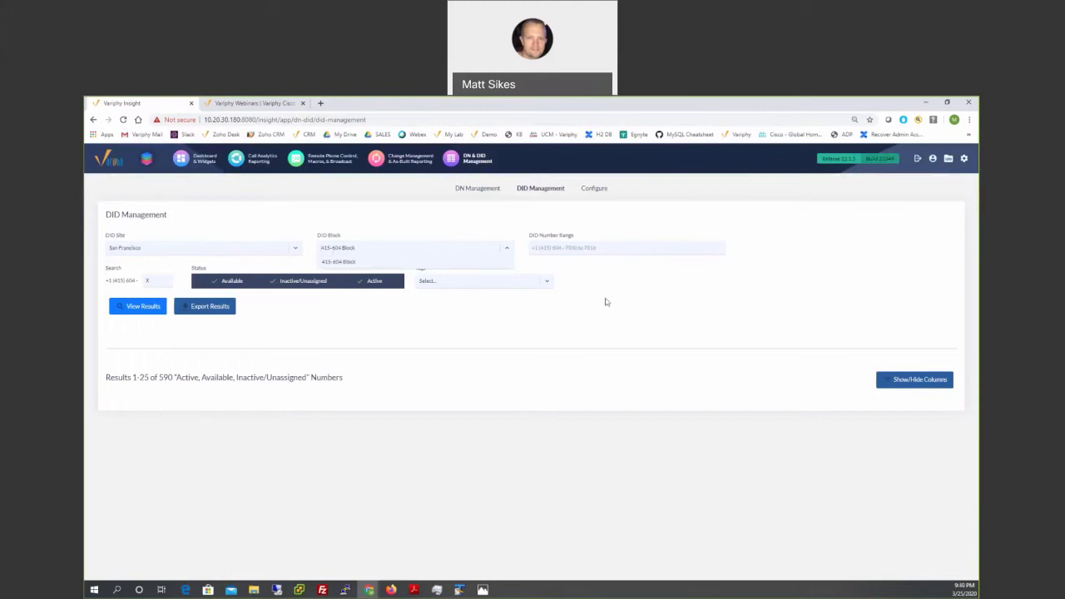
{"action": "left_click", "coordinate": [151, 281]}
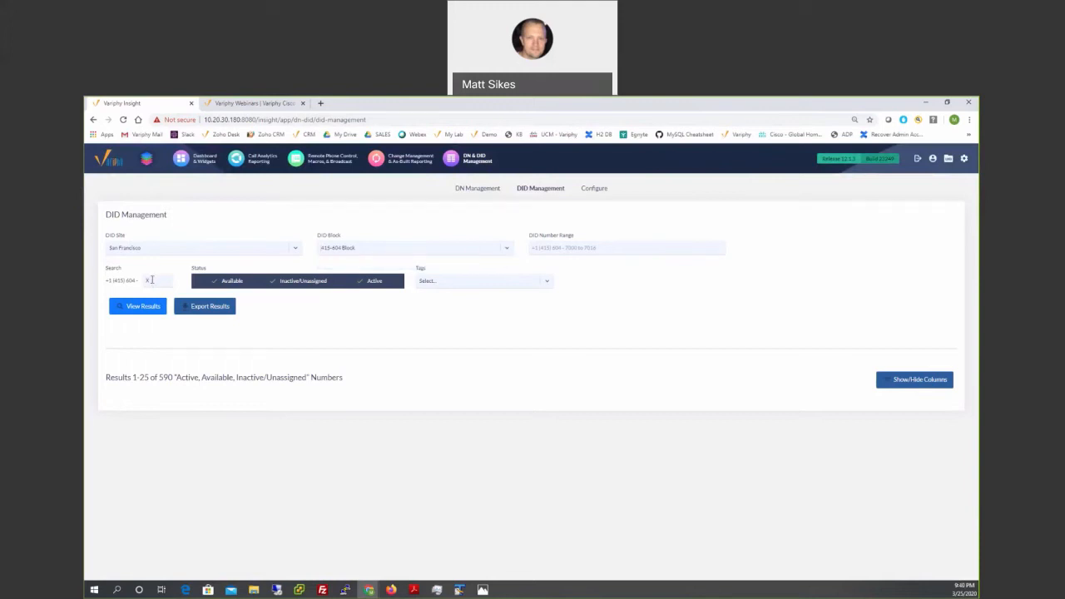
{"action": "left_click_drag", "start_coordinate": [152, 281], "coordinate": [143, 280]}
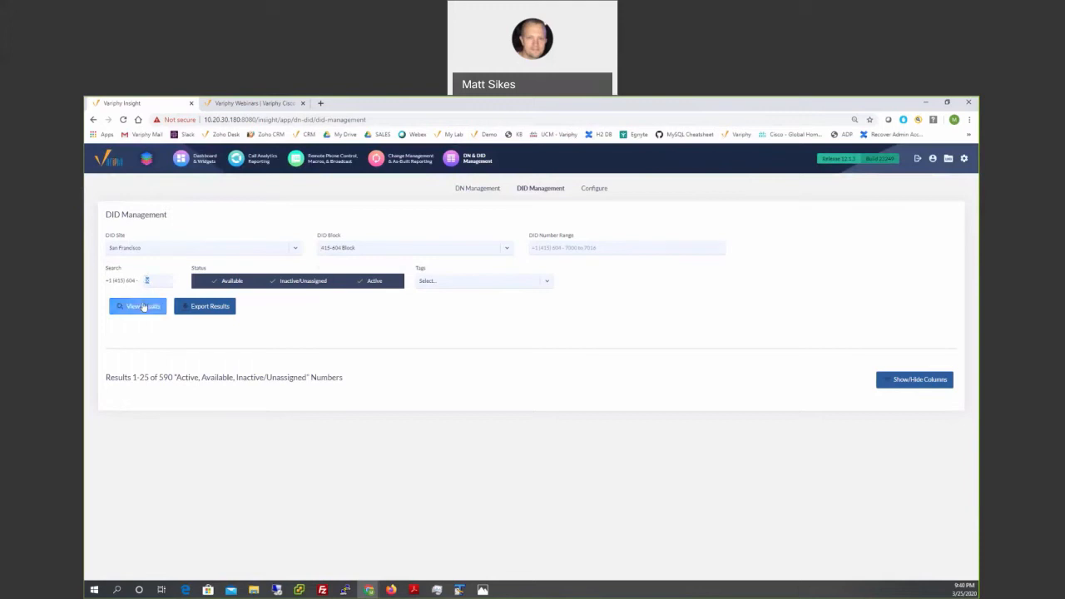
{"action": "left_click", "coordinate": [144, 306]}
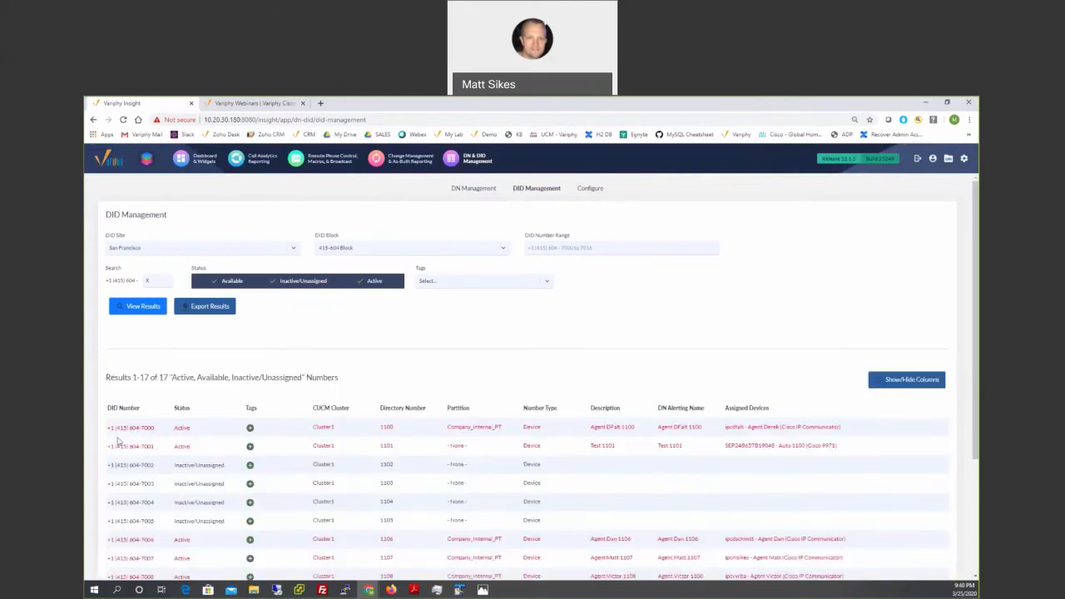
Compare the first DID number's directory number with the San Francisco CSV in TextPad, moving its window above the results
{"action": "left_click_drag", "start_coordinate": [113, 427], "coordinate": [164, 435]}
{"action": "left_click_drag", "start_coordinate": [380, 427], "coordinate": [391, 428]}
{"action": "left_click", "coordinate": [253, 590]}
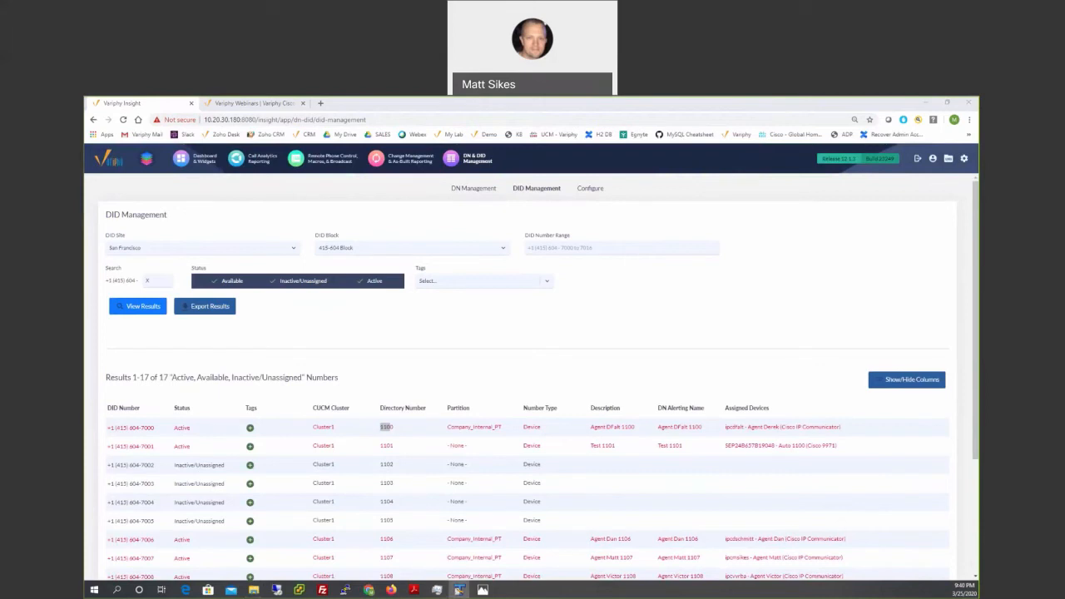
{"action": "left_click", "coordinate": [458, 590]}
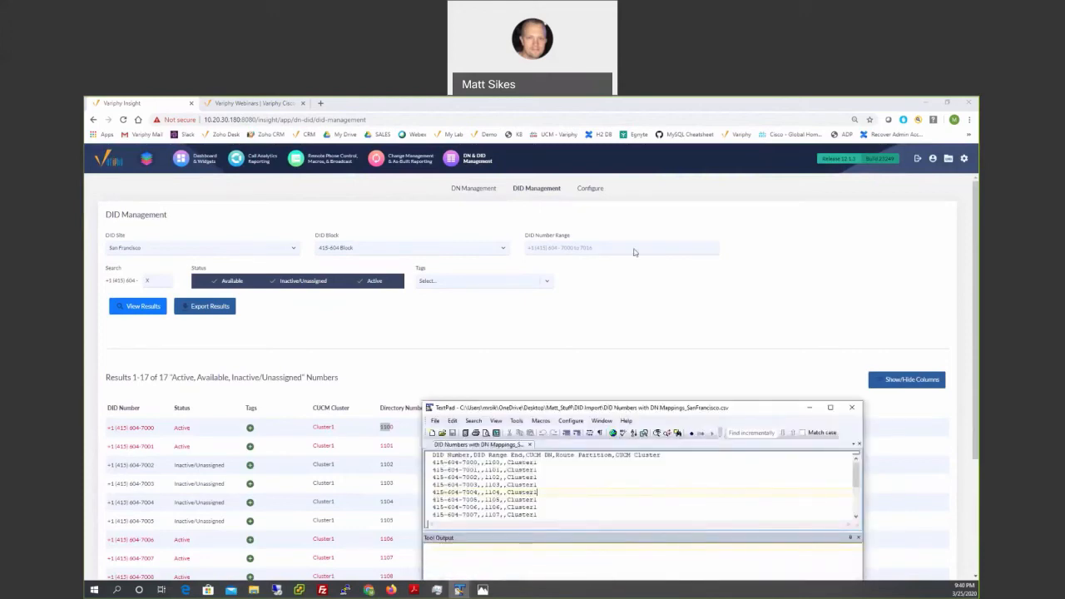
{"action": "left_click_drag", "start_coordinate": [627, 411], "coordinate": [663, 183]}
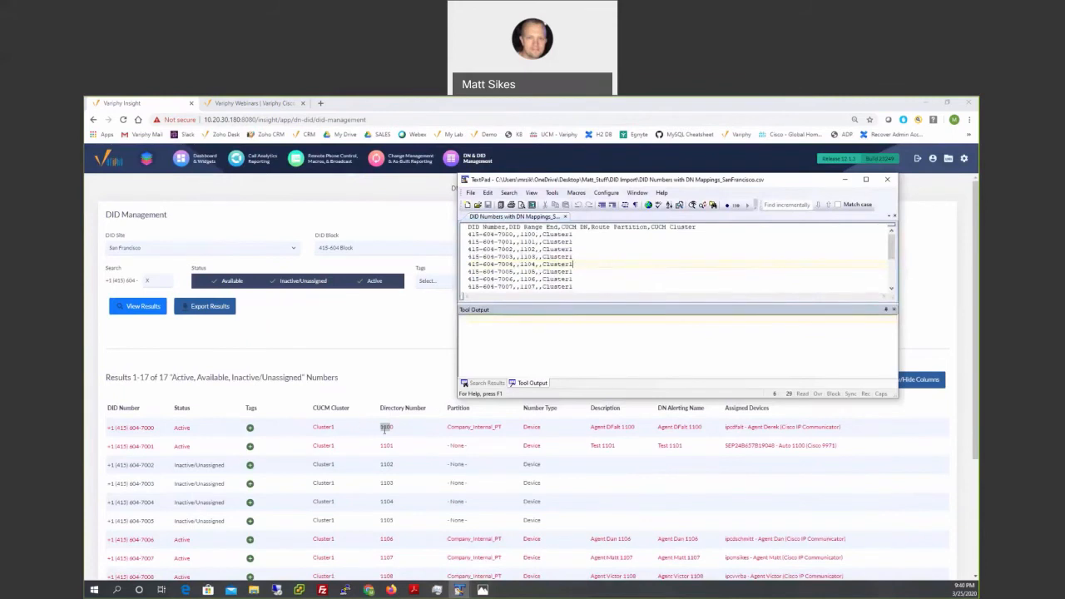
Return to the DID Management results and examine the assigned device of the first DID number
{"action": "left_click", "coordinate": [396, 371]}
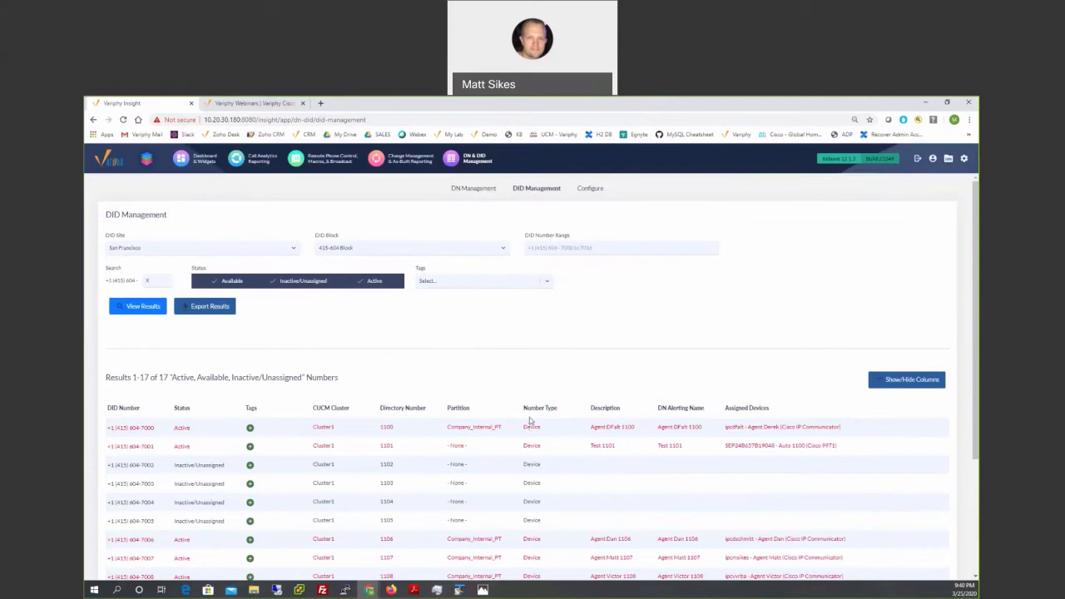
{"action": "left_click_drag", "start_coordinate": [729, 428], "coordinate": [786, 429]}
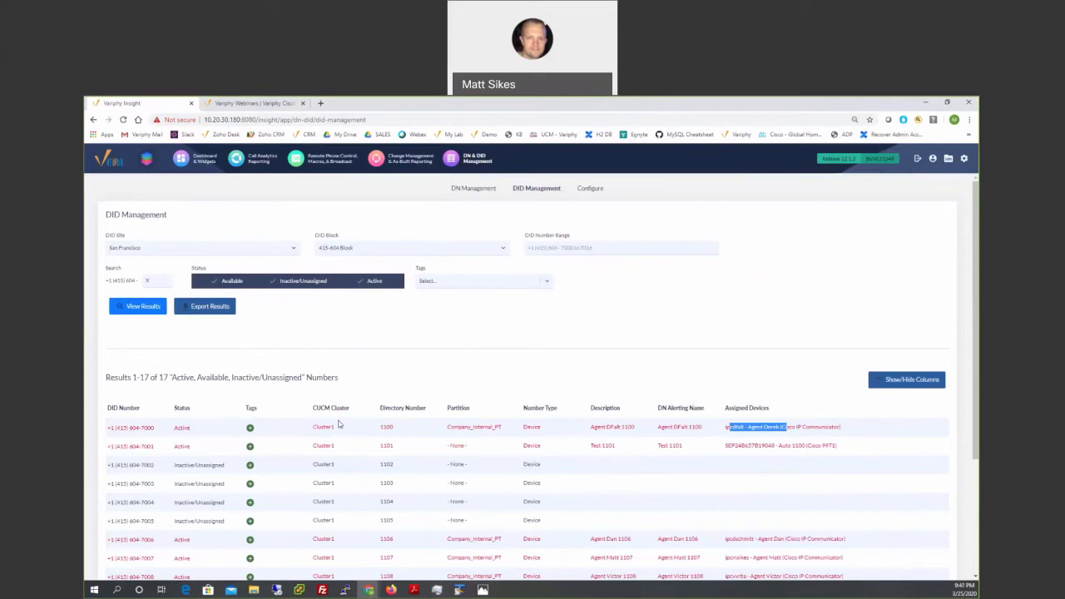
Give the first DID number in the 415-604 Block, ending in 7000, a Main Line tag
{"action": "left_click", "coordinate": [250, 430]}
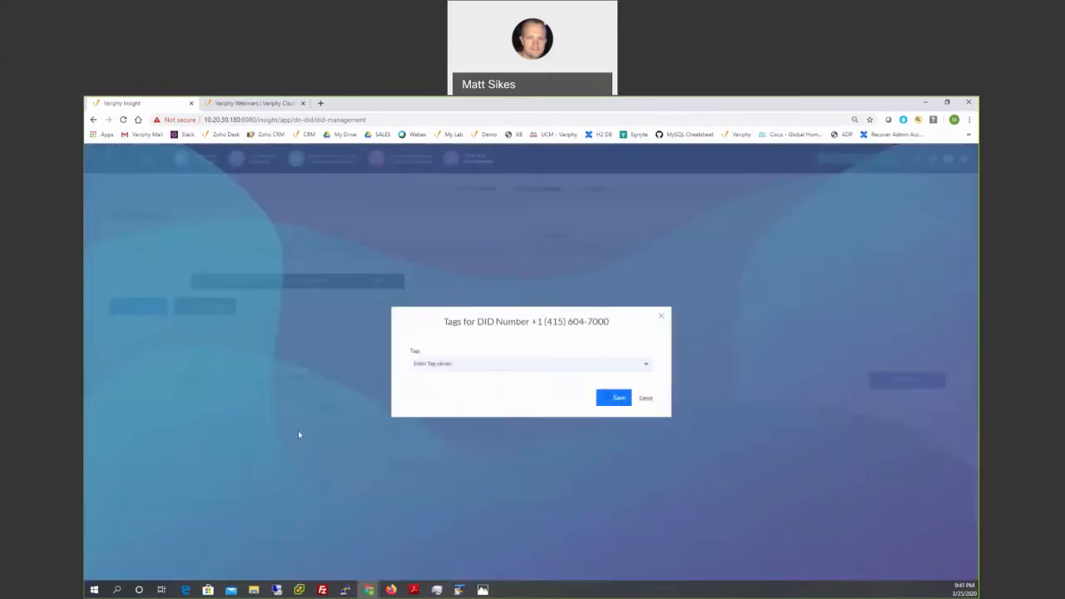
{"action": "left_click", "coordinate": [487, 366]}
{"action": "type", "text": "Main"}
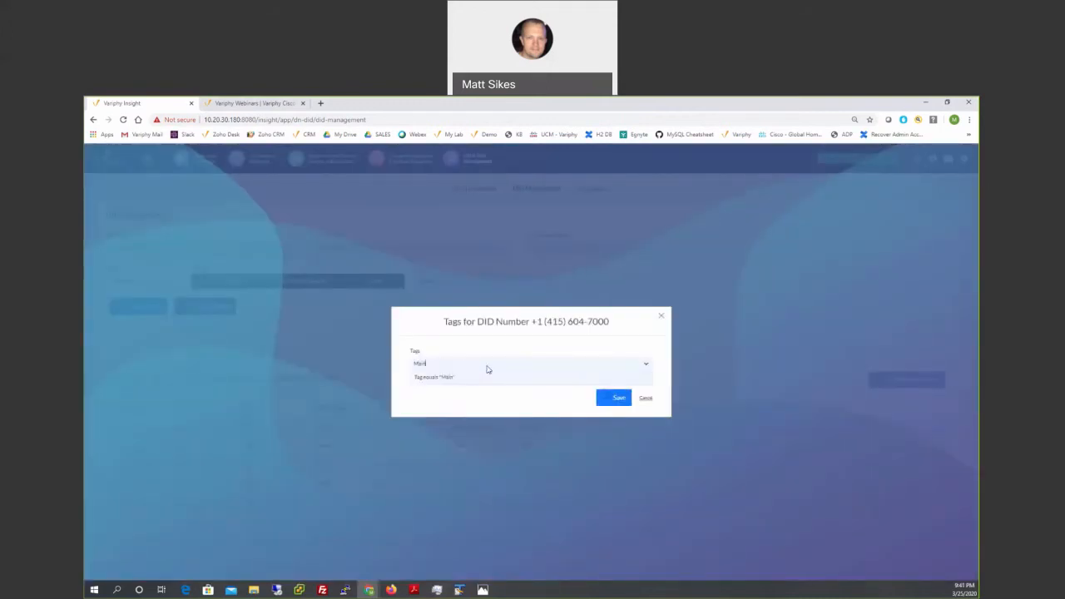
{"action": "type", "text": " Line"}
{"action": "left_click", "coordinate": [461, 378]}
Add Main Branch as a second tag for the same DID number and save its tags
{"action": "left_click", "coordinate": [521, 365]}
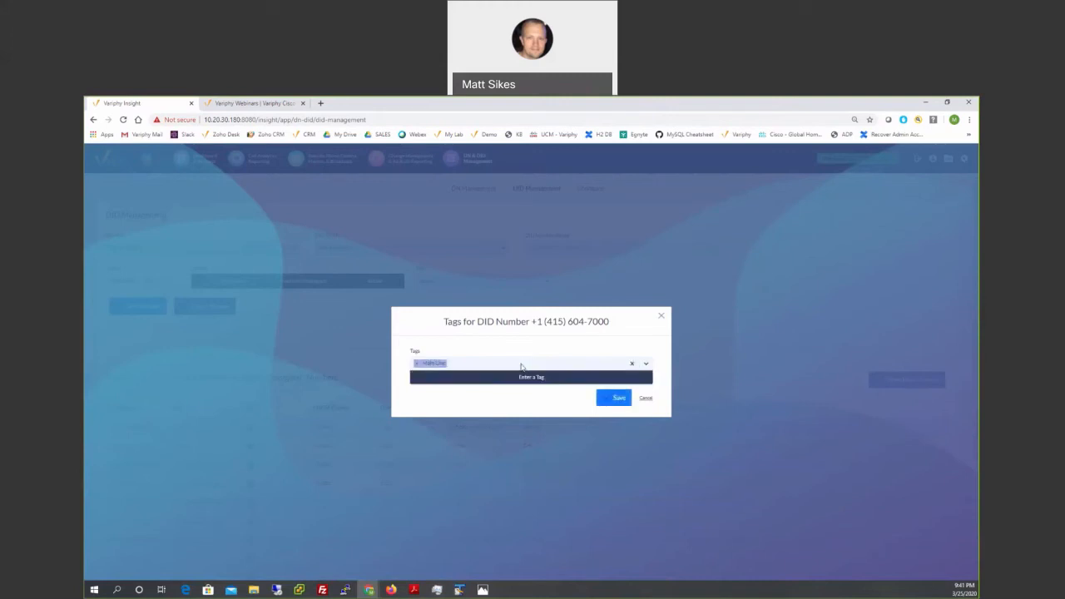
{"action": "left_click", "coordinate": [522, 367]}
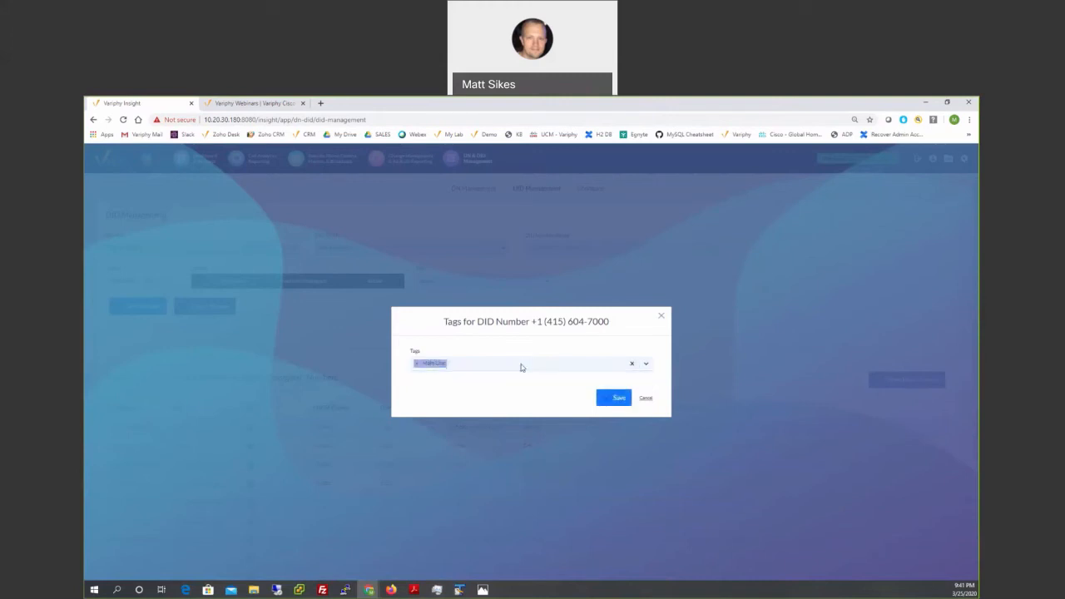
{"action": "left_click", "coordinate": [521, 367]}
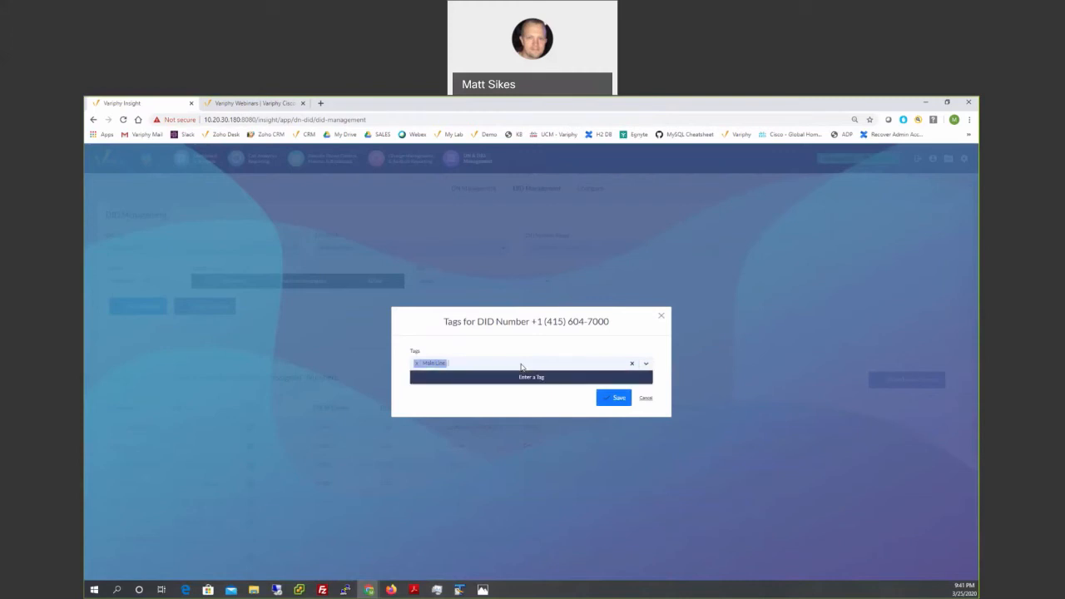
{"action": "type", "text": "Ma"}
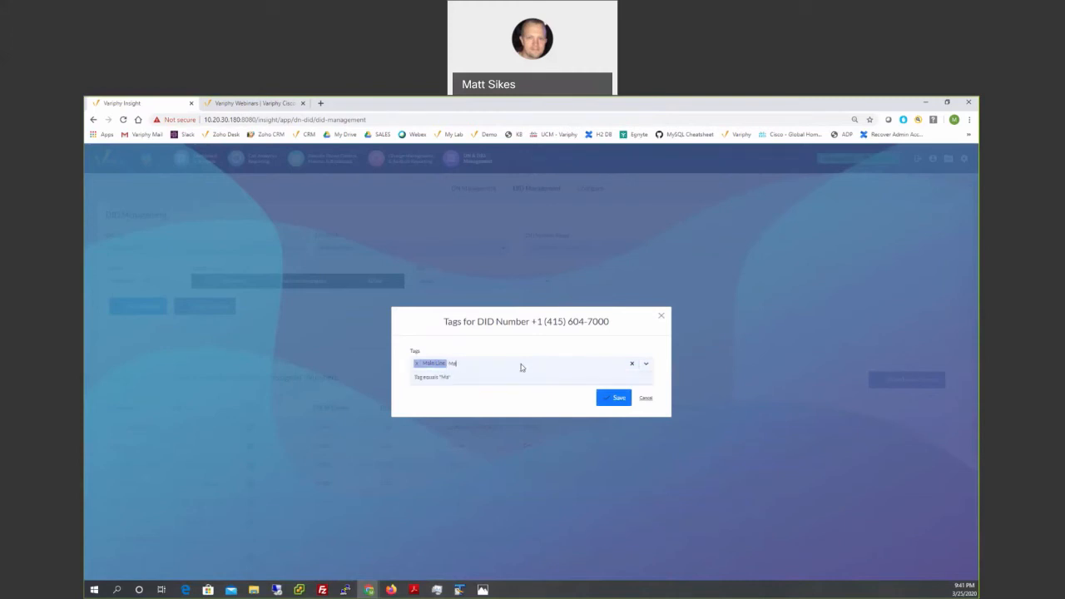
{"action": "type", "text": "in Branch"}
{"action": "left_click", "coordinate": [512, 378]}
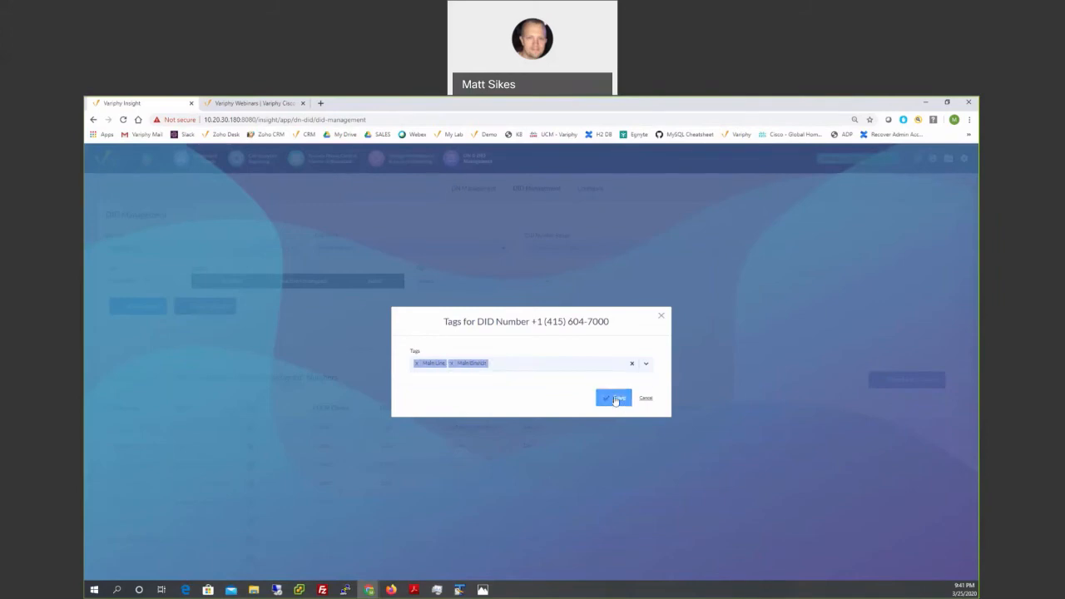
{"action": "left_click", "coordinate": [615, 399]}
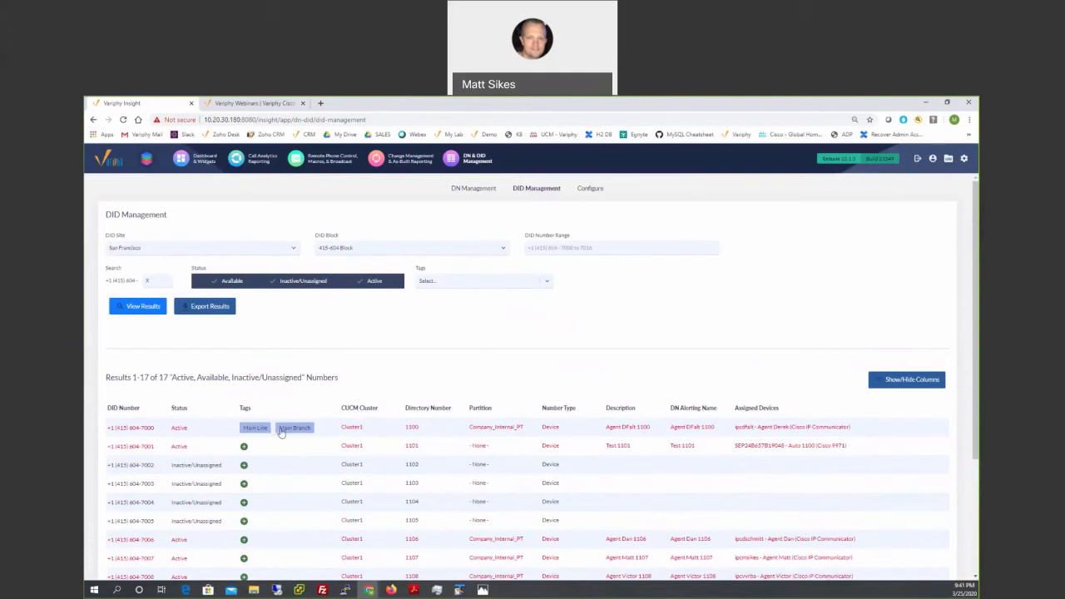
Check the choices in the Tags filter, and save a Reserved for Exec tag on the DID number ending in 7001
{"action": "left_click", "coordinate": [457, 283]}
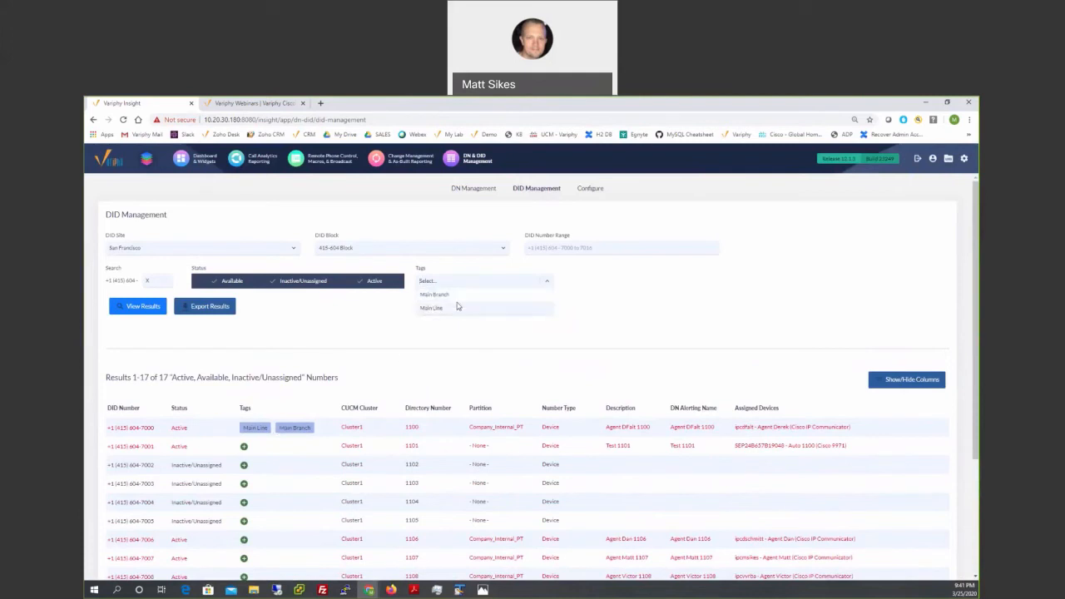
{"action": "left_click", "coordinate": [349, 317]}
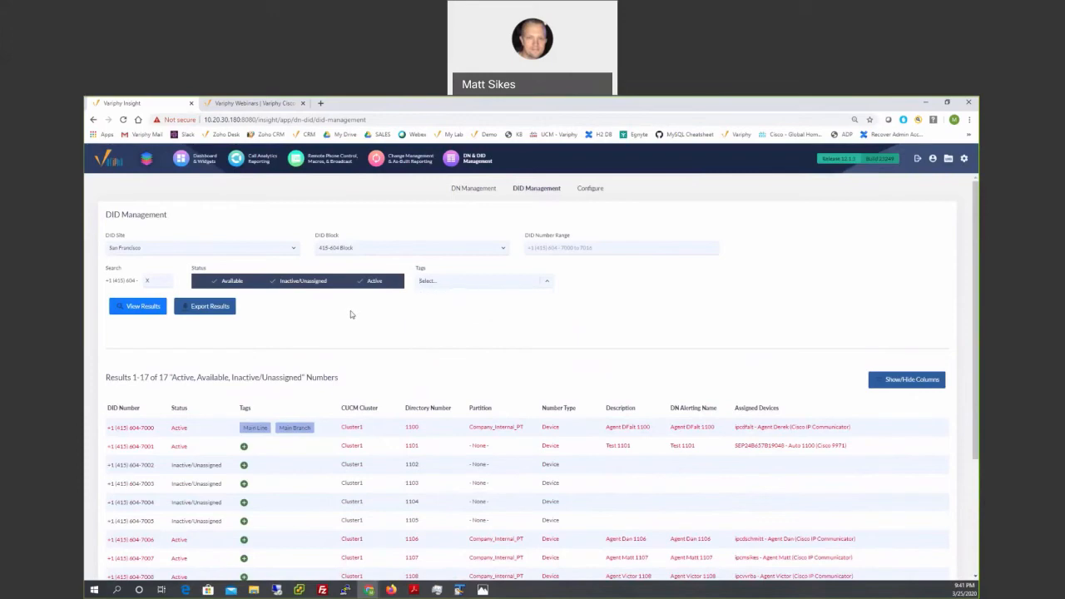
{"action": "left_click", "coordinate": [246, 449]}
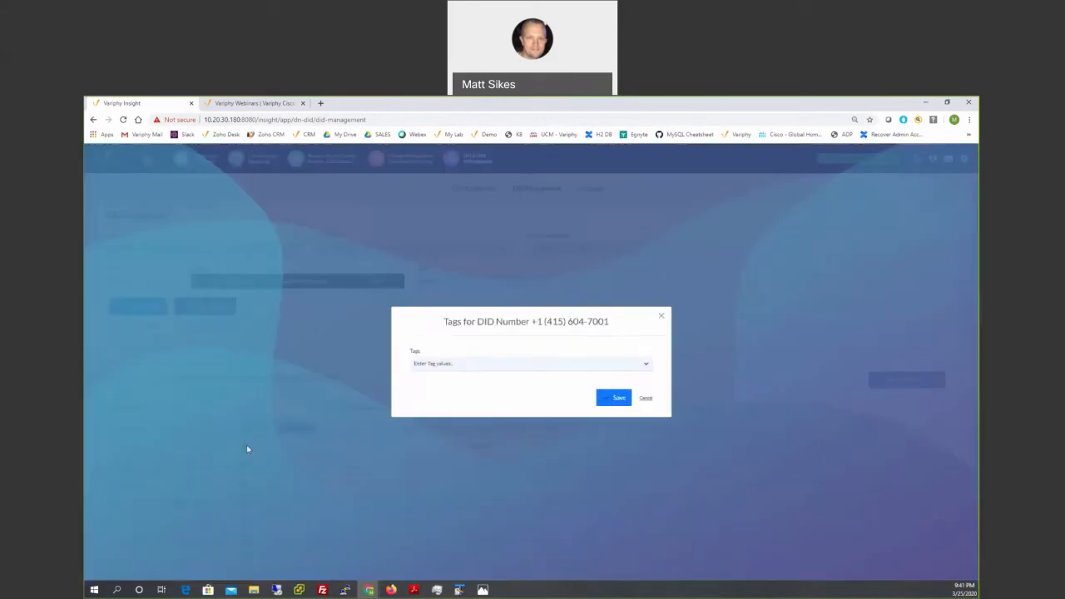
{"action": "left_click", "coordinate": [460, 369]}
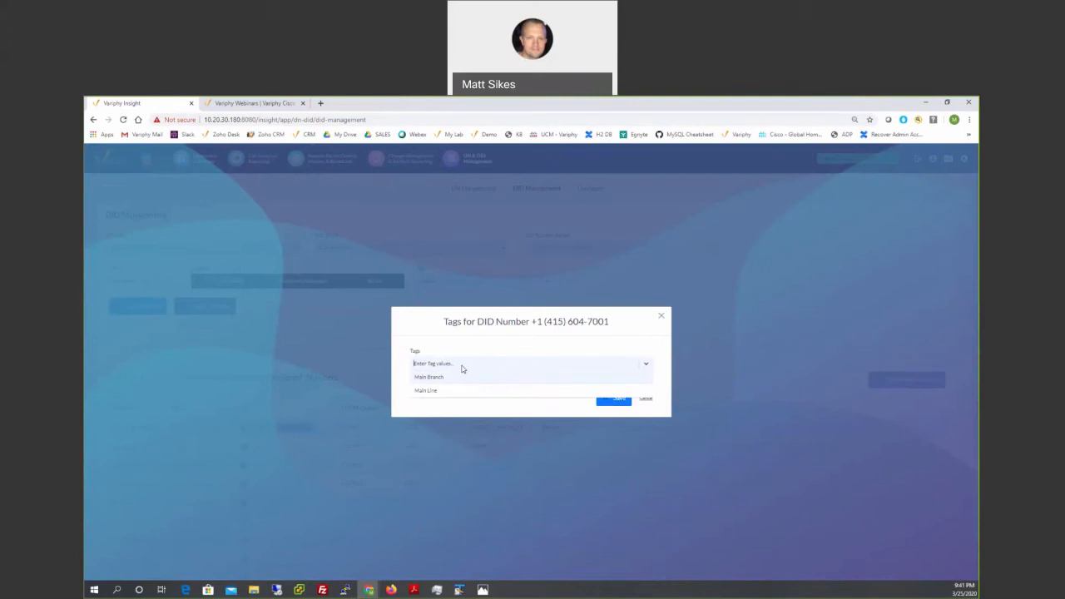
{"action": "type", "text": "Red"}
{"action": "type", "text": "erved for "}
{"action": "type", "text": "Exe"}
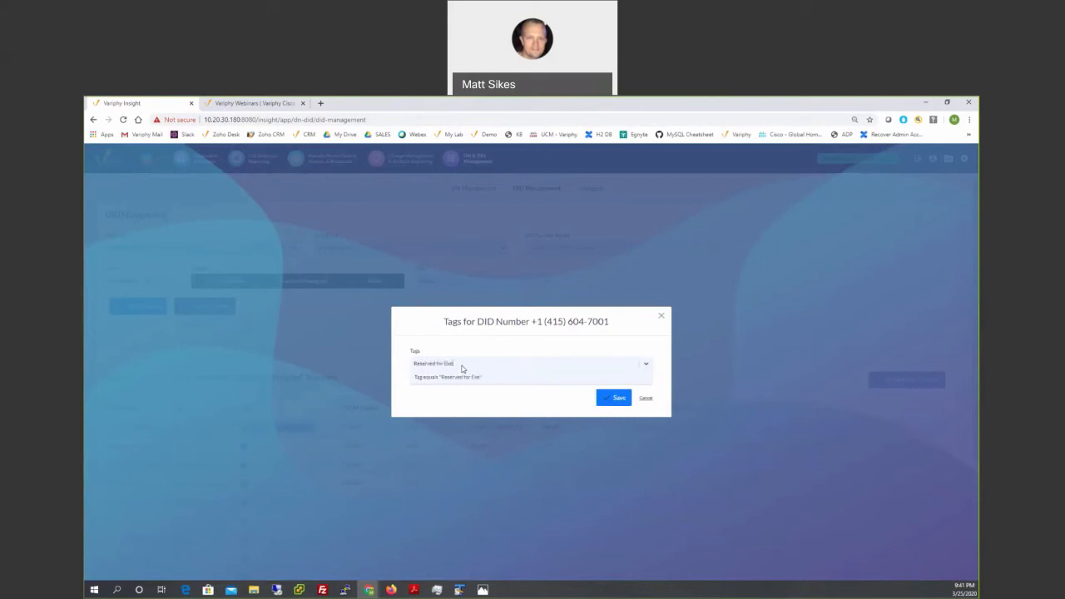
{"action": "type", "text": "c"}
{"action": "left_click", "coordinate": [466, 378]}
{"action": "left_click", "coordinate": [613, 398]}
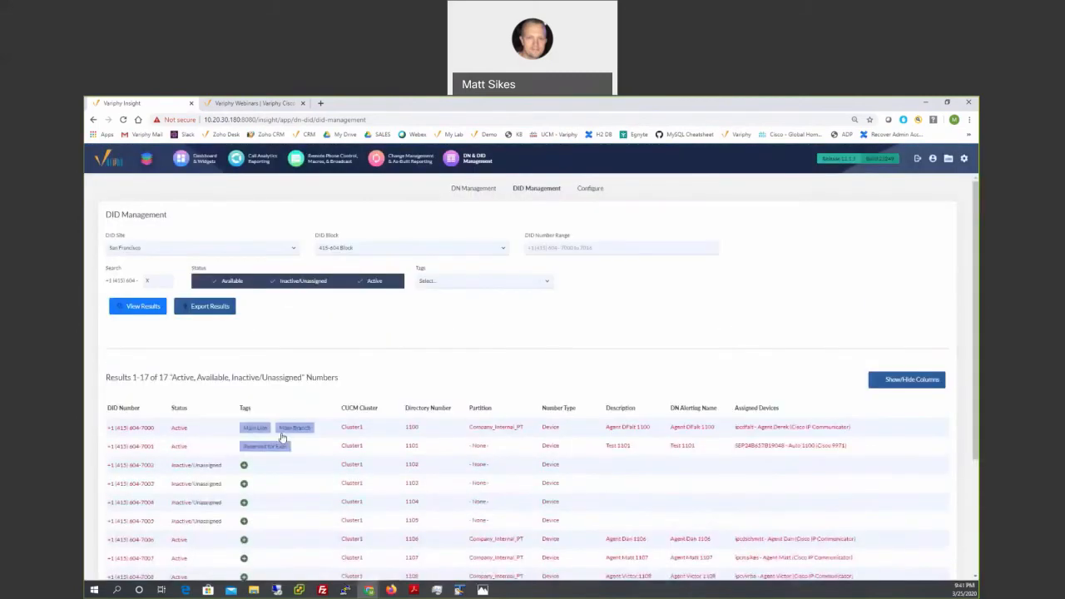
Replace the Reserved for Exec tag on the DID number ending in 7001 with San Francisco and save it
{"action": "left_click", "coordinate": [245, 466]}
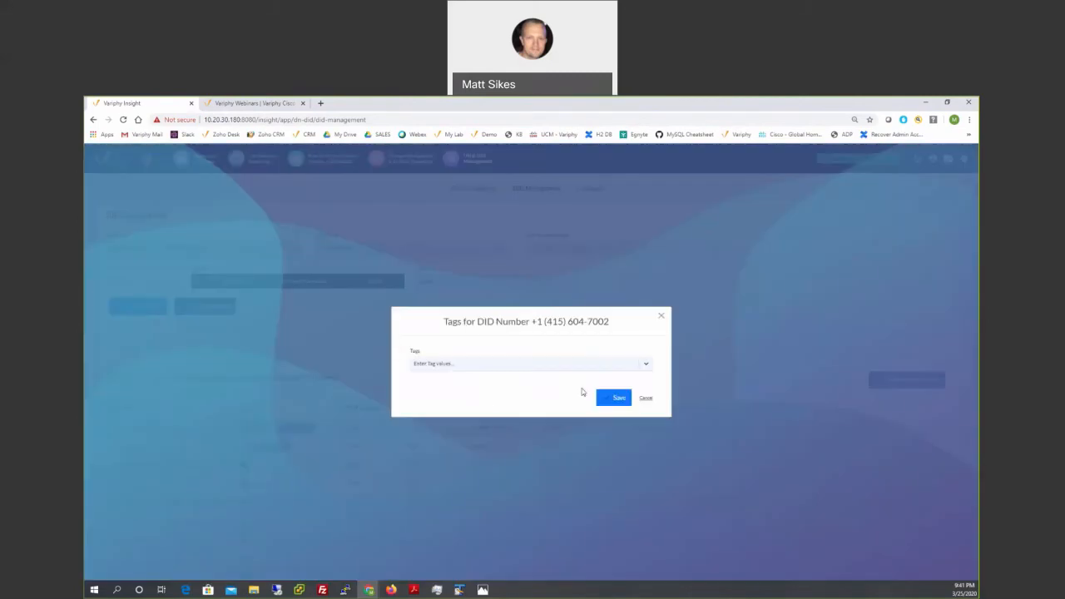
{"action": "left_click", "coordinate": [645, 399]}
{"action": "left_click", "coordinate": [304, 448]}
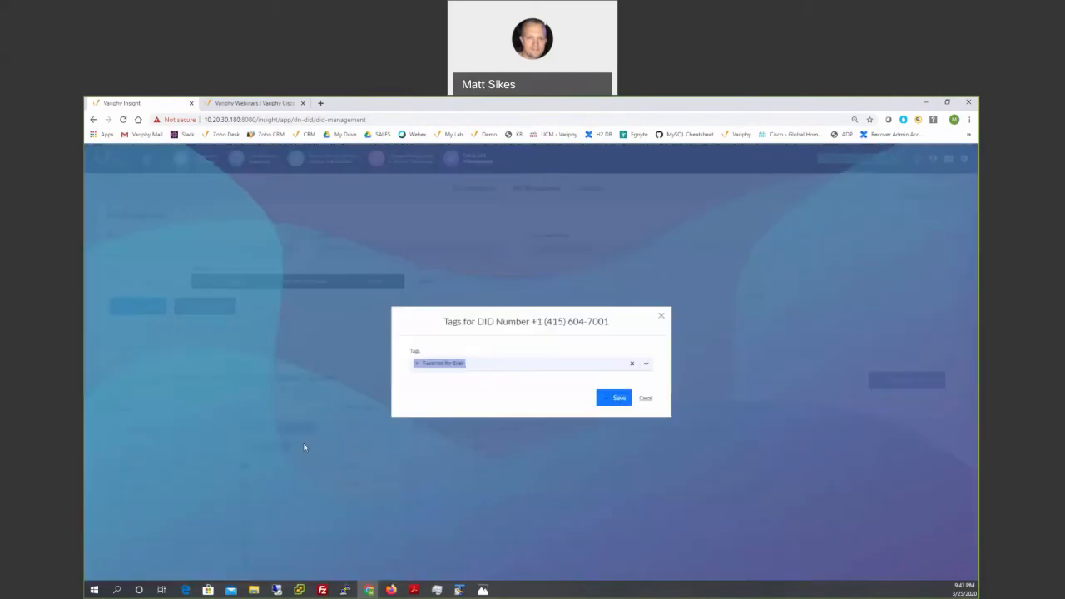
{"action": "left_click", "coordinate": [488, 364]}
{"action": "key", "text": "BackSpace"}
{"action": "type", "text": "San Francisco"}
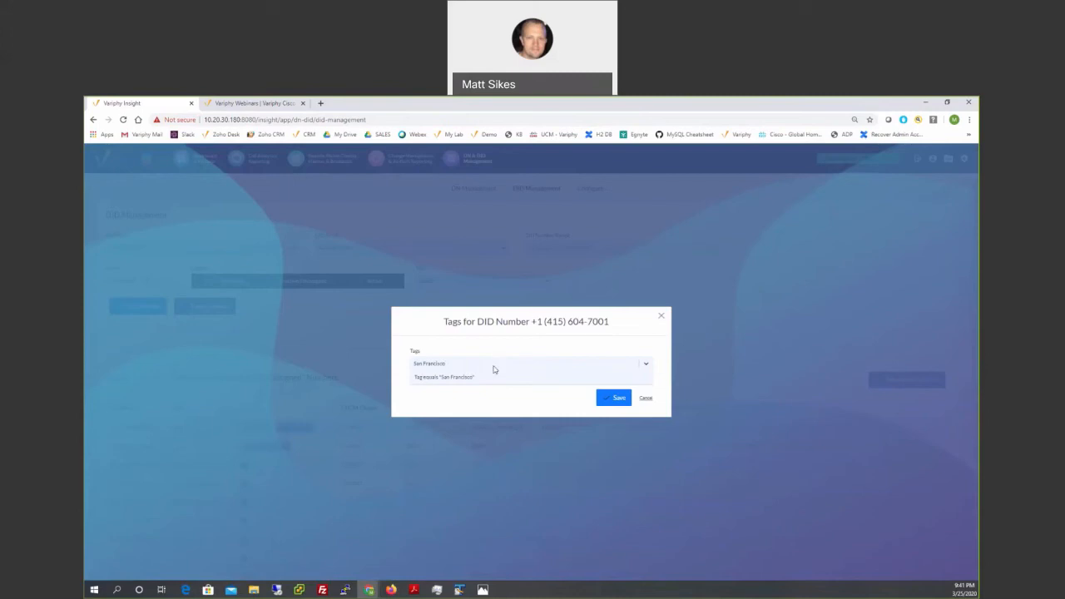
{"action": "left_click", "coordinate": [477, 379]}
{"action": "left_click", "coordinate": [624, 398]}
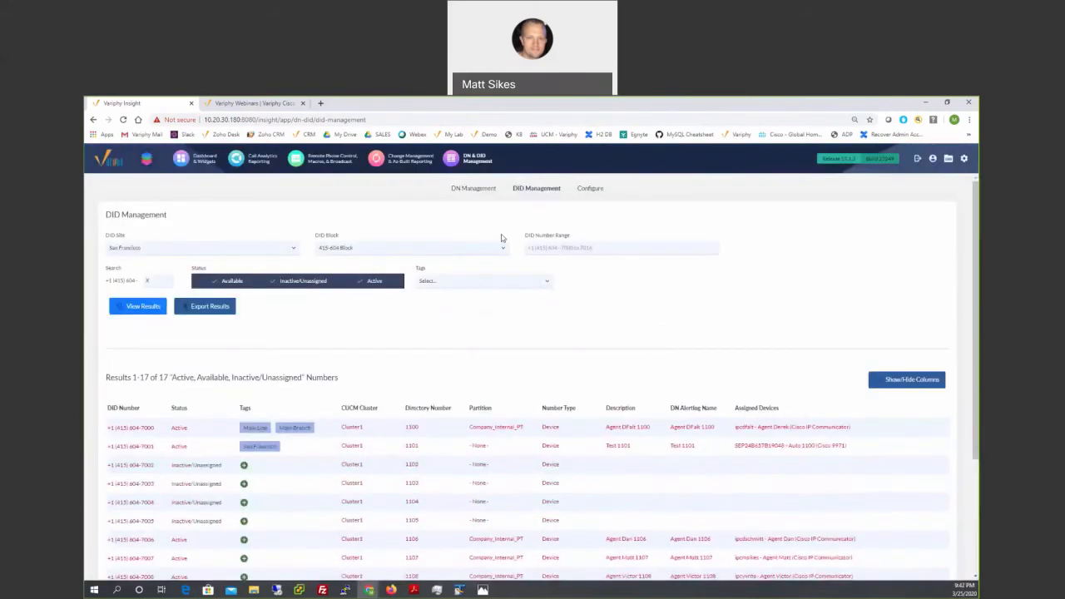
Filter the 415-604 Block's results by the San Francisco tag and examine the matching DID number
{"action": "left_click", "coordinate": [491, 282]}
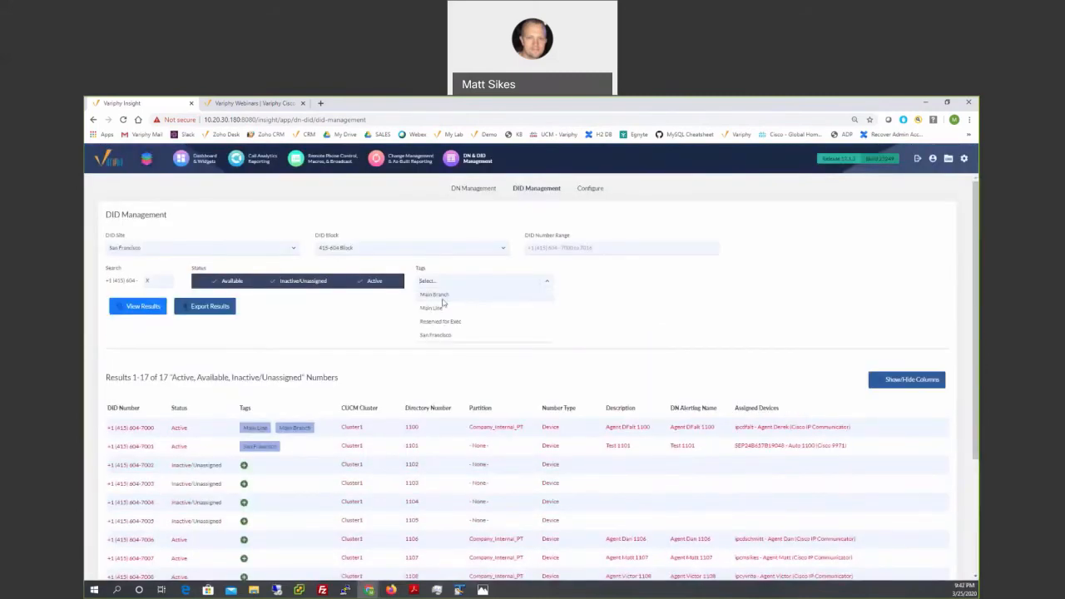
{"action": "left_click", "coordinate": [446, 336]}
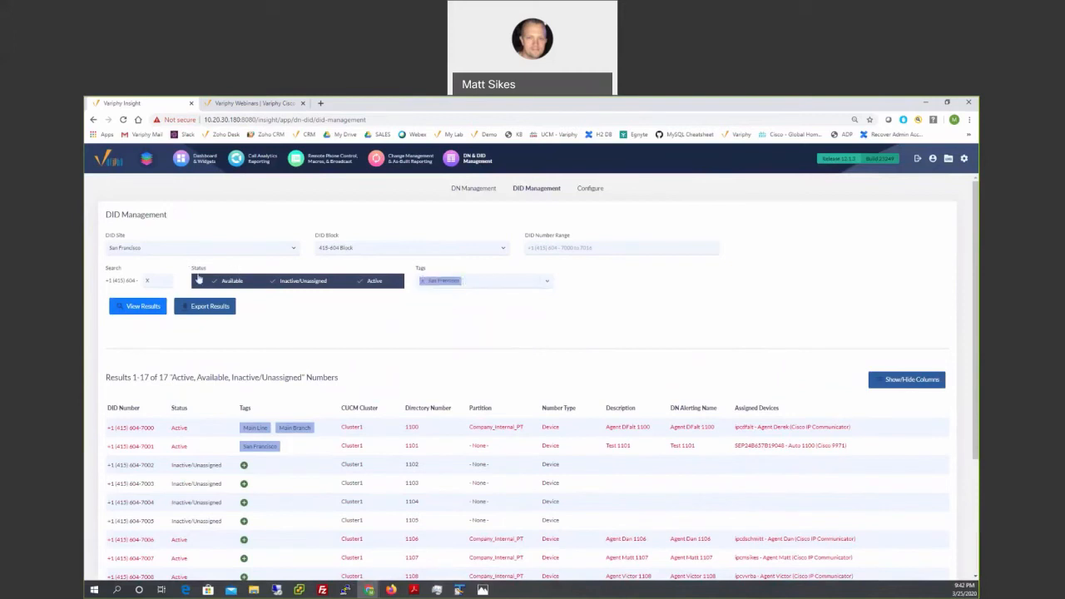
{"action": "left_click", "coordinate": [150, 307]}
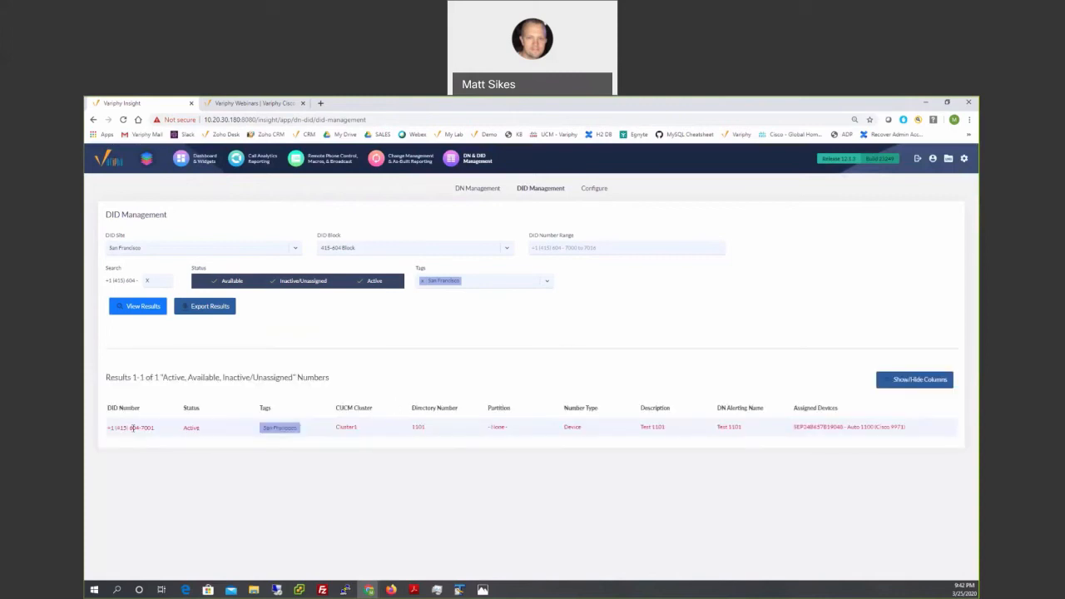
{"action": "left_click_drag", "start_coordinate": [115, 428], "coordinate": [161, 430]}
In the 415-604 Block's configuration, add a tagged number range from 7002 to 7010
{"action": "left_click", "coordinate": [594, 190]}
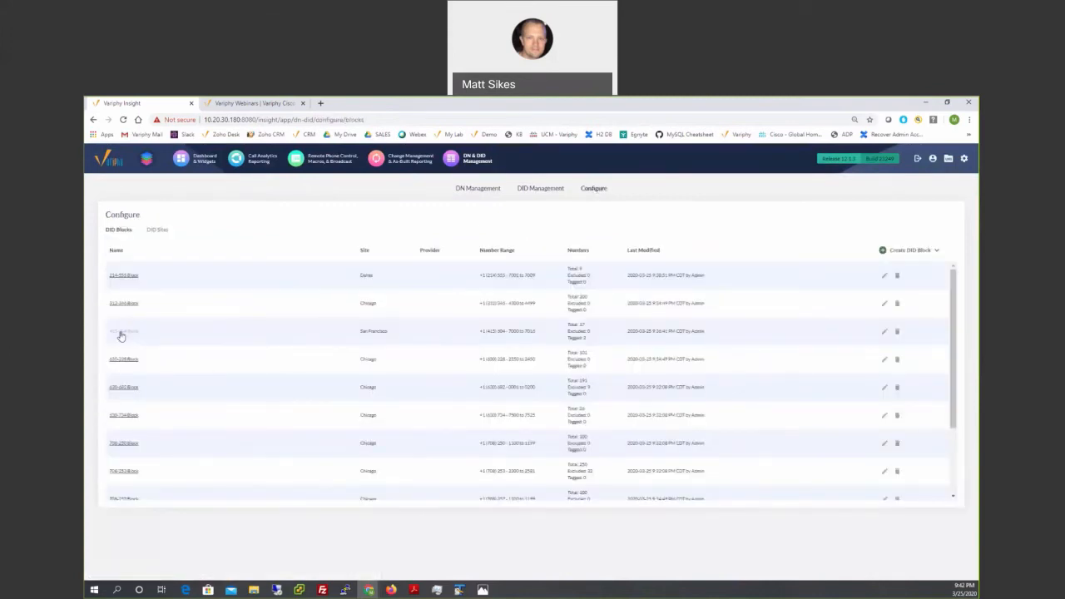
{"action": "left_click", "coordinate": [120, 334]}
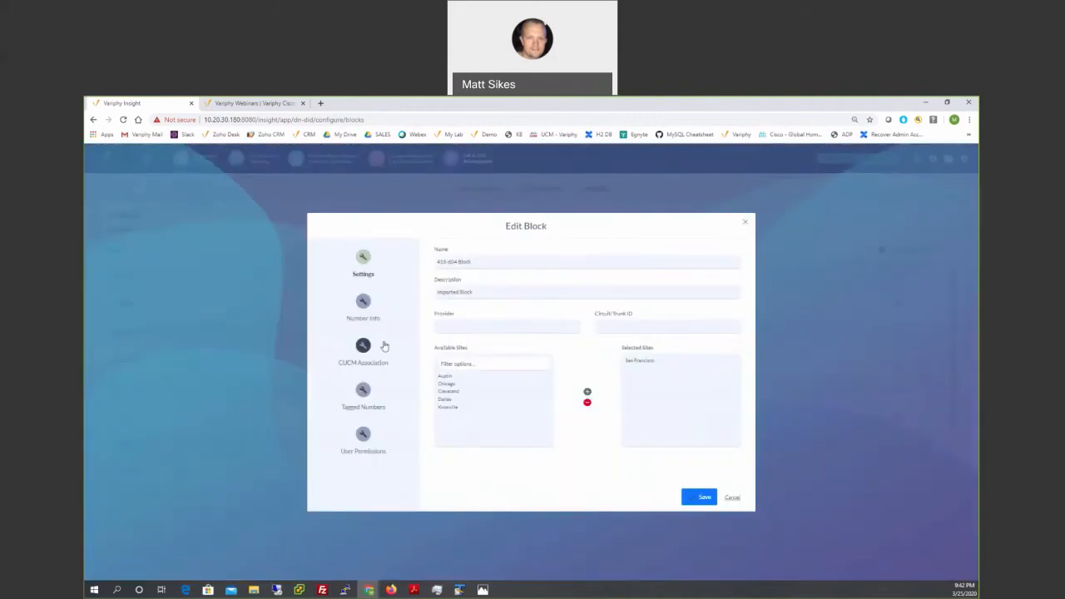
{"action": "left_click", "coordinate": [364, 390]}
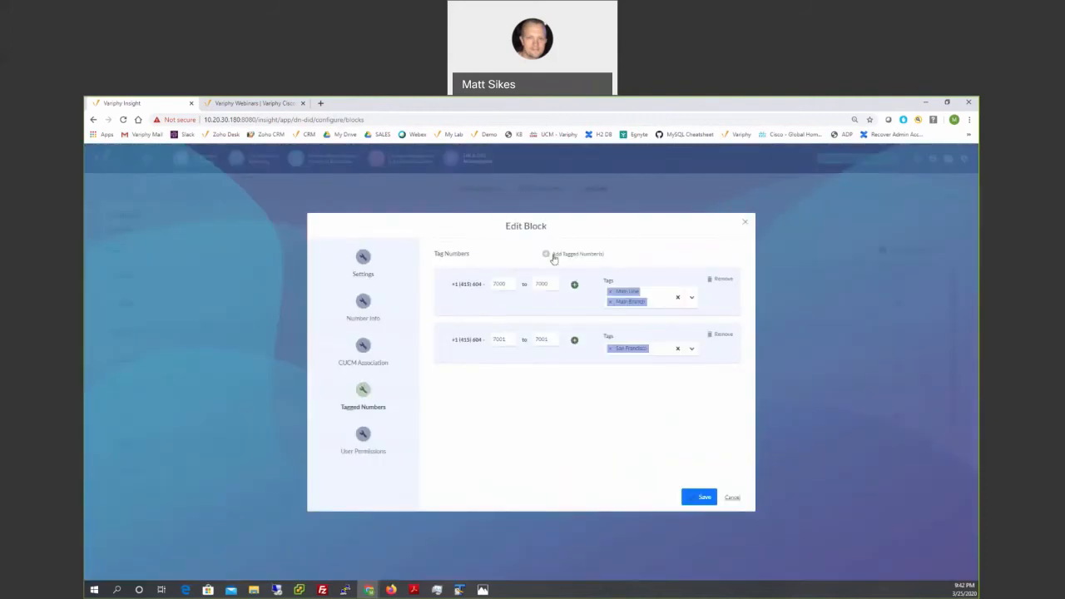
{"action": "left_click", "coordinate": [548, 256]}
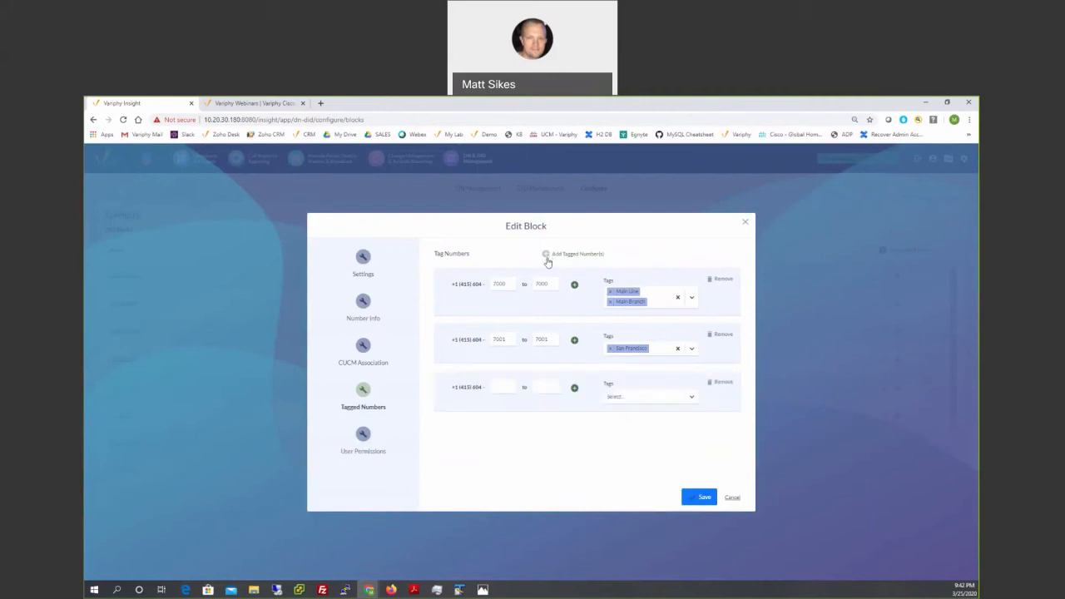
{"action": "left_click", "coordinate": [502, 383]}
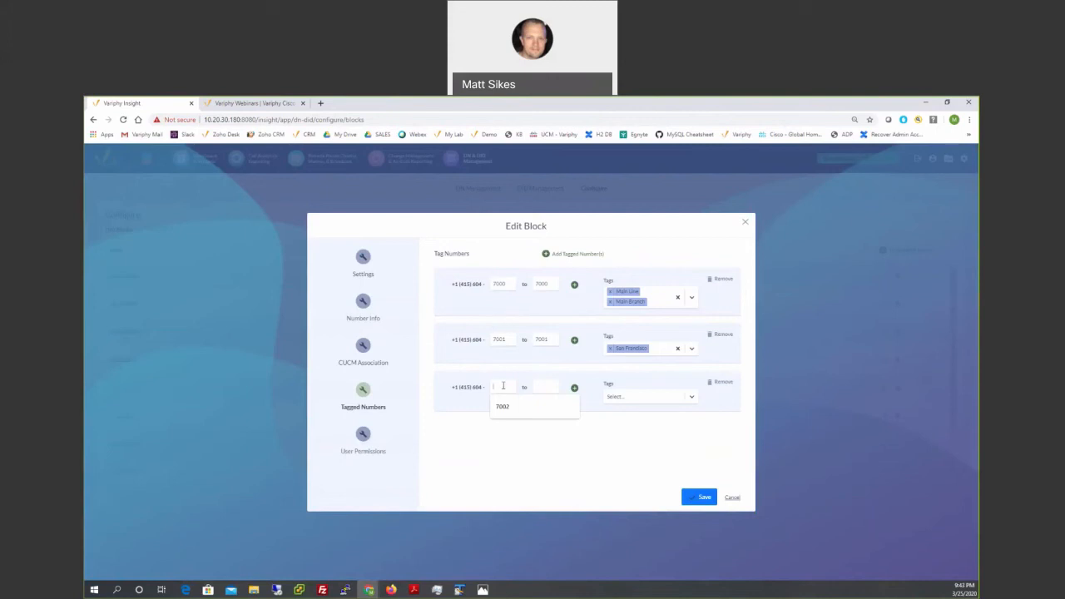
{"action": "type", "text": "7002"}
{"action": "key", "text": "Tab"}
{"action": "type", "text": "7010"}
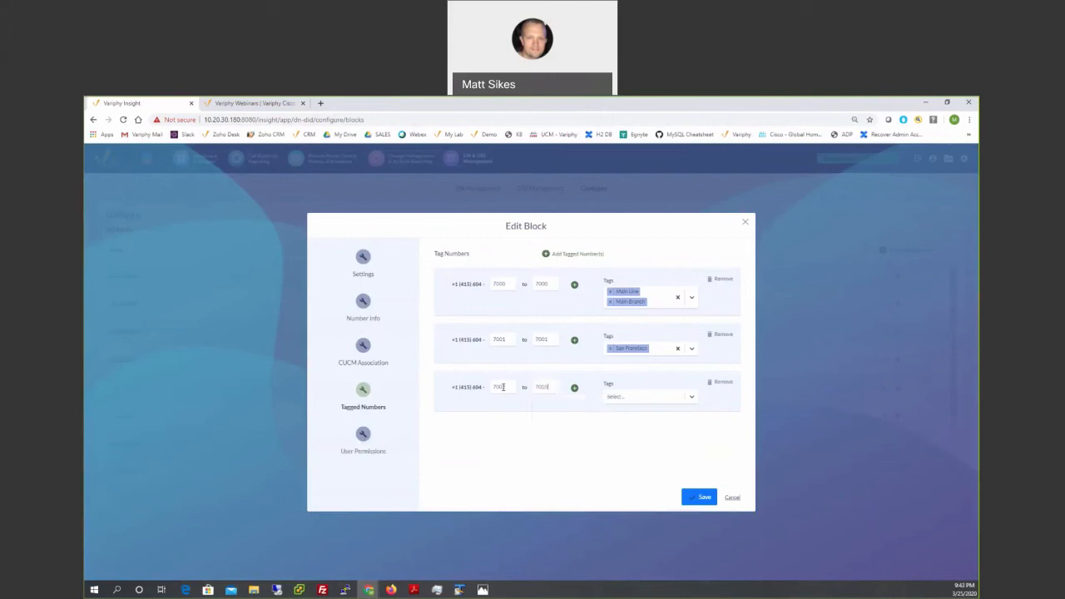
Assign the tags IT and Secondary Branch to the new number range and save the block
{"action": "left_click", "coordinate": [640, 404]}
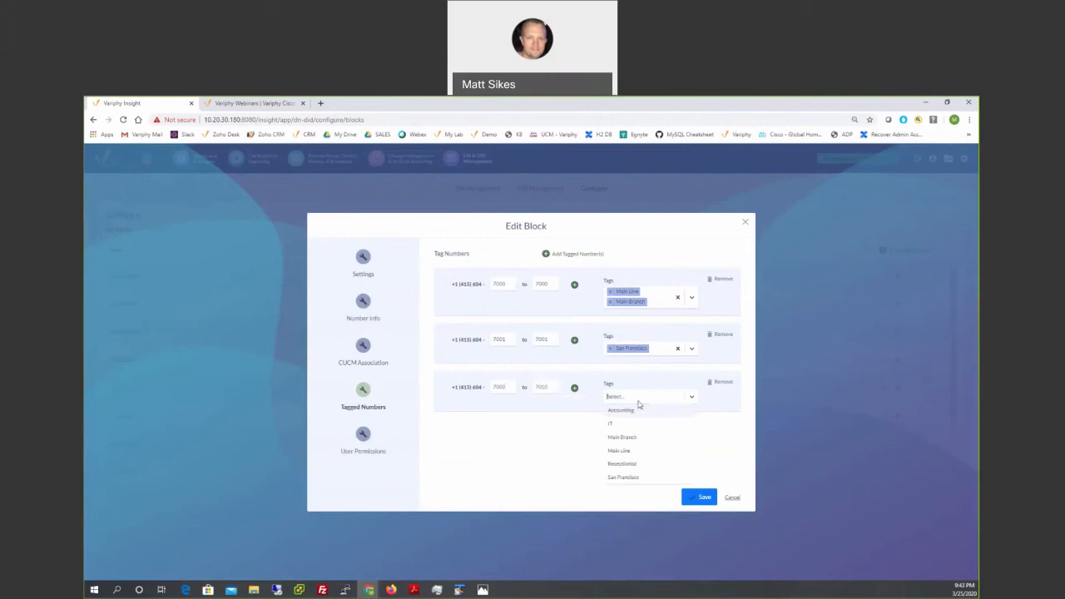
{"action": "left_click", "coordinate": [625, 423]}
{"action": "left_click", "coordinate": [642, 403]}
{"action": "type", "text": "le"}
{"action": "type", "text": "condar"}
{"action": "type", "text": "ary Brand"}
{"action": "type", "text": "ch"}
{"action": "left_click", "coordinate": [637, 409]}
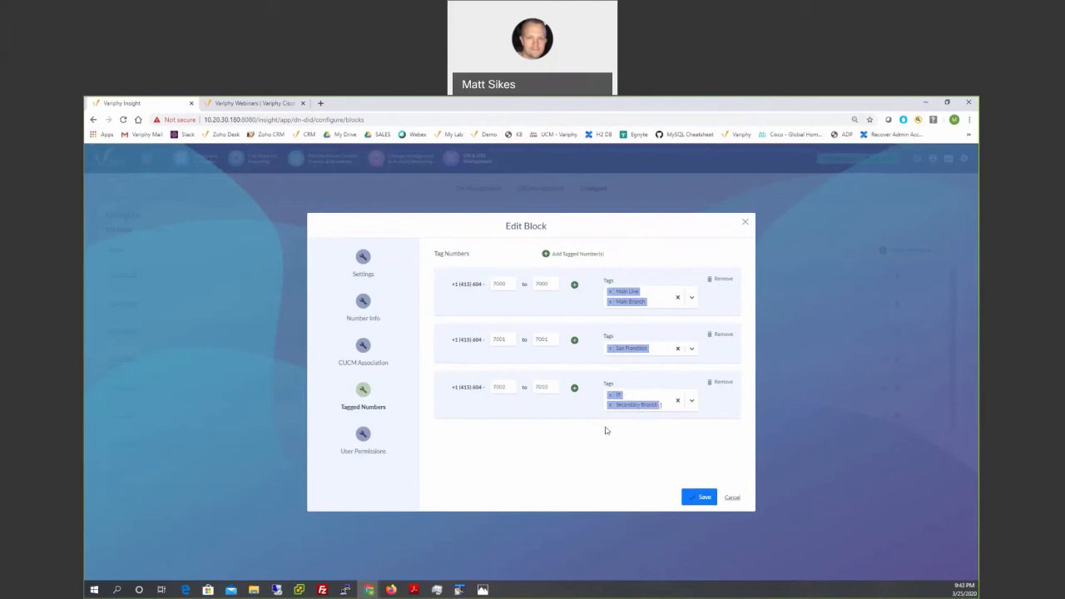
{"action": "left_click", "coordinate": [700, 498]}
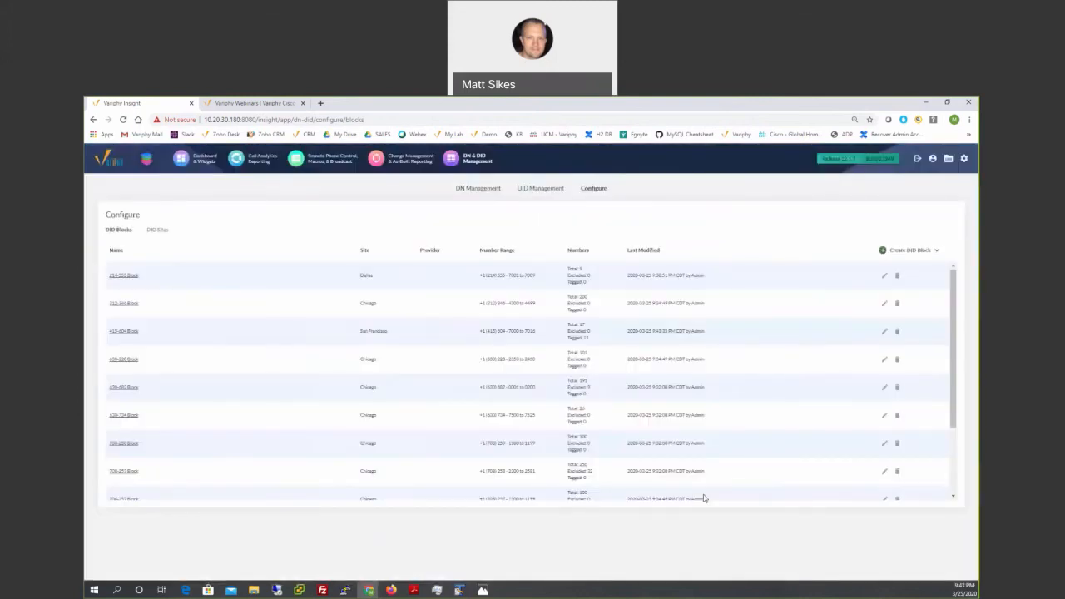
In DID Management, clear the San Francisco tag filter and view the 415-604 Block's results with their tags
{"action": "left_click", "coordinate": [543, 190]}
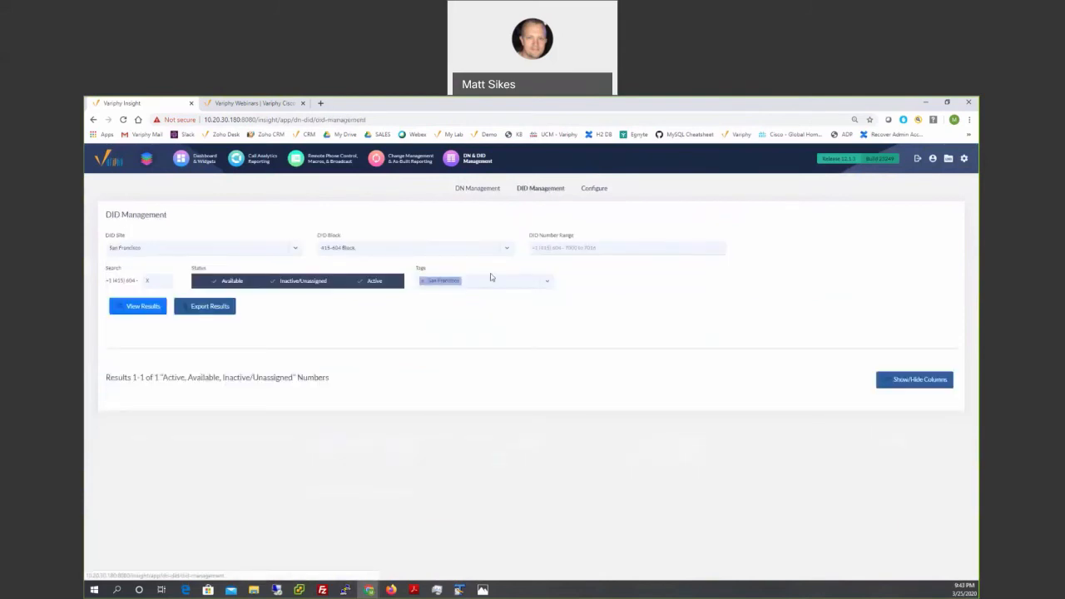
{"action": "left_click", "coordinate": [423, 281]}
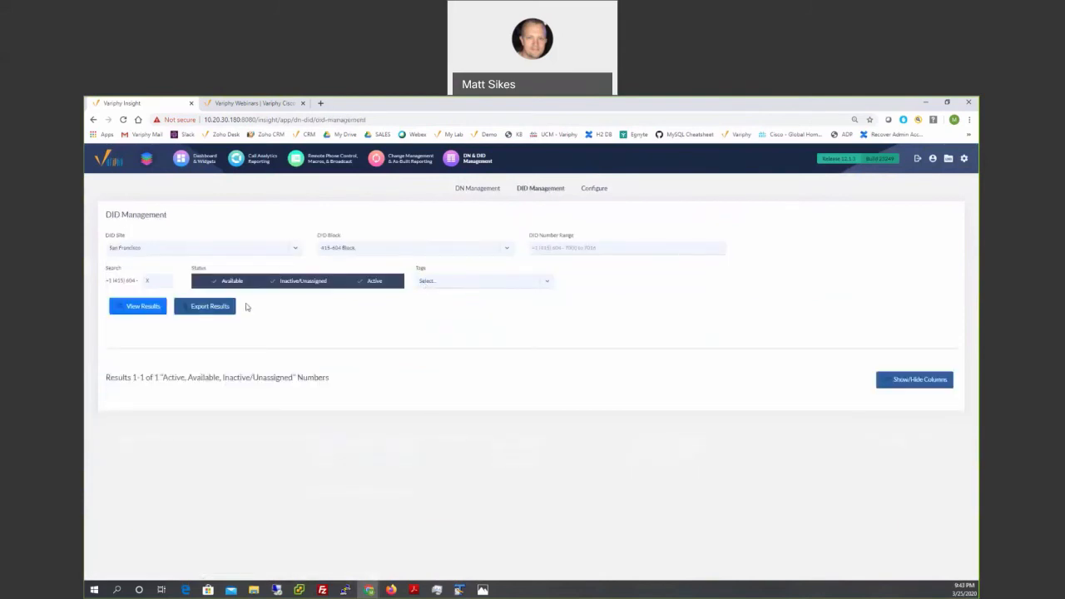
{"action": "left_click", "coordinate": [134, 309]}
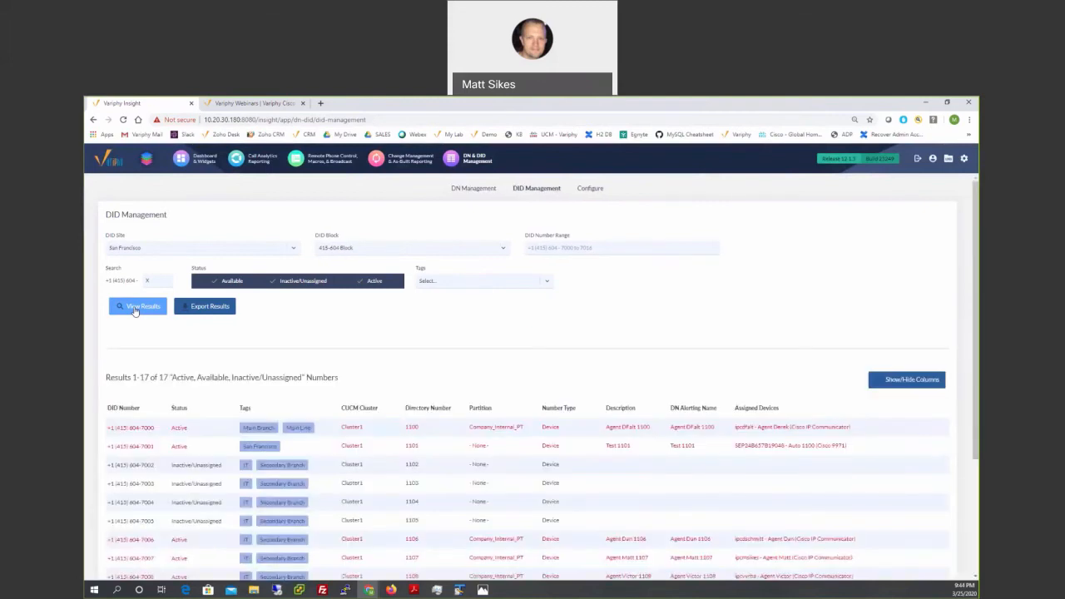
Review the tags on the 415-604 Block's numbers and the tag options available for filtering
{"action": "scroll", "coordinate": [289, 353], "scroll_direction": "down", "scroll_amount": 1}
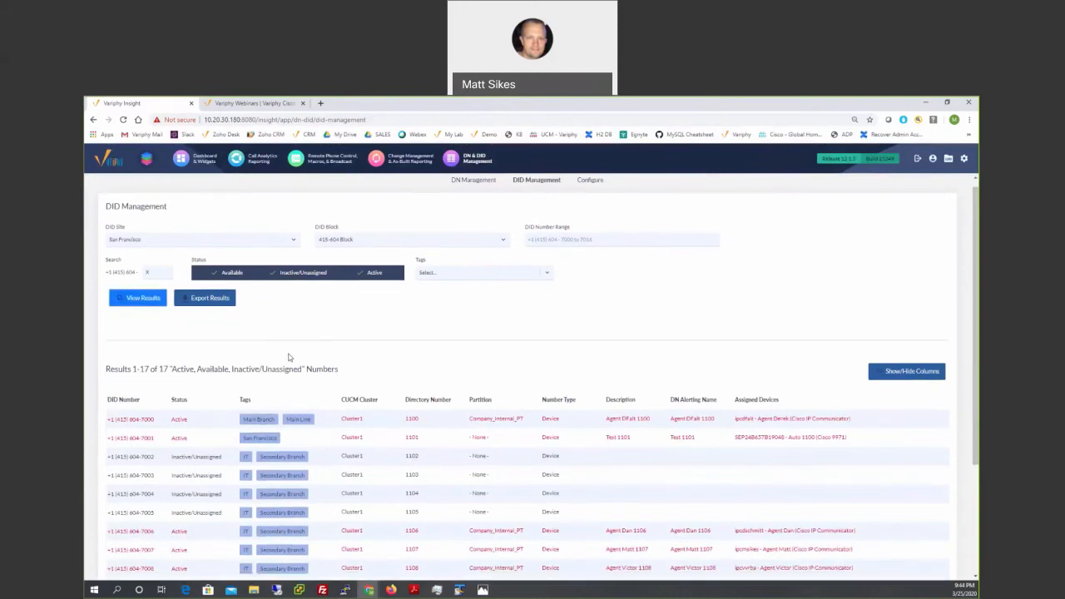
{"action": "scroll", "coordinate": [289, 357], "scroll_direction": "down", "scroll_amount": 1}
{"action": "left_click", "coordinate": [443, 236]}
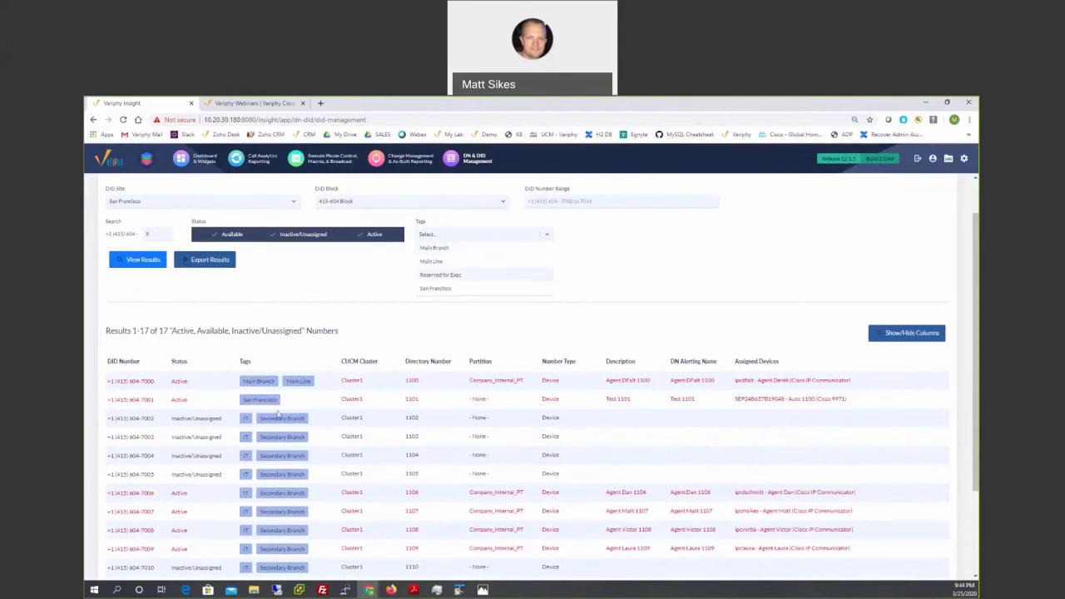
{"action": "left_click", "coordinate": [264, 265]}
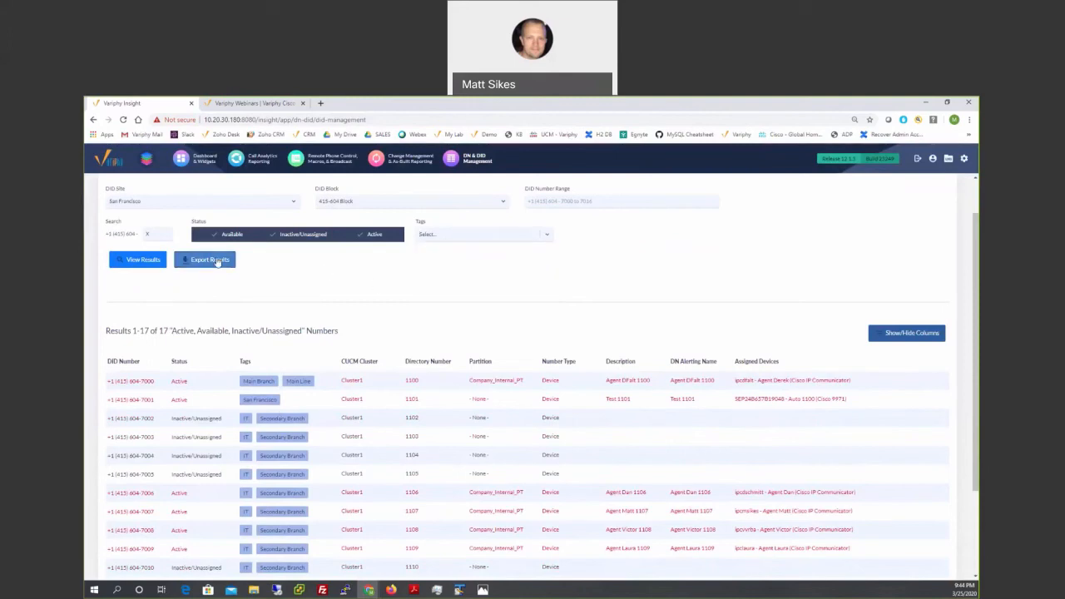
Export the 415-604 Block's results as a PDF report organized by status, delivered as a download with an auto-generated file name
{"action": "left_click", "coordinate": [216, 261]}
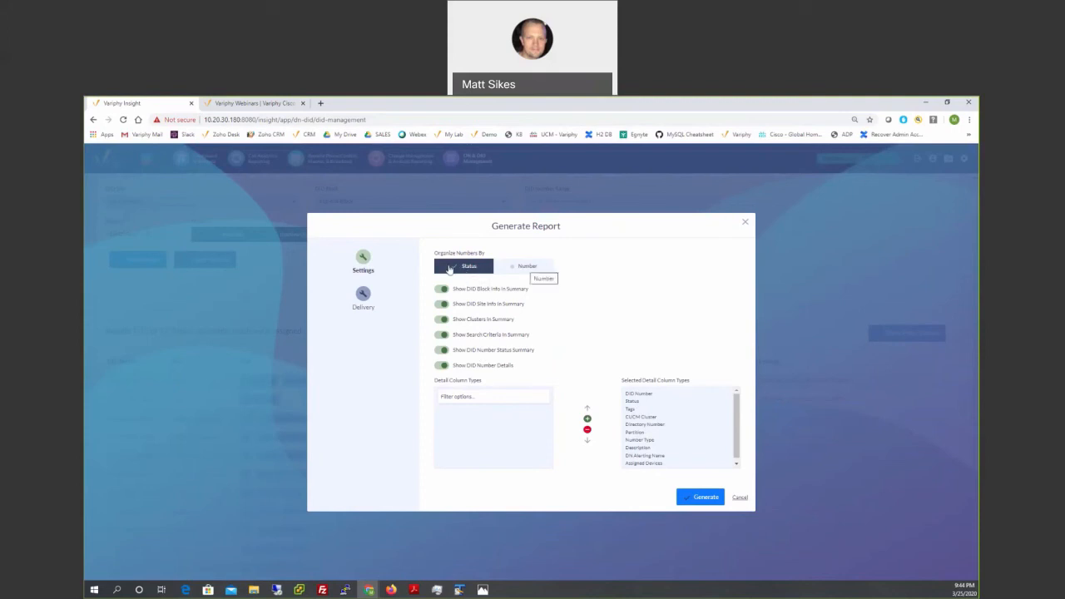
{"action": "left_click", "coordinate": [364, 295]}
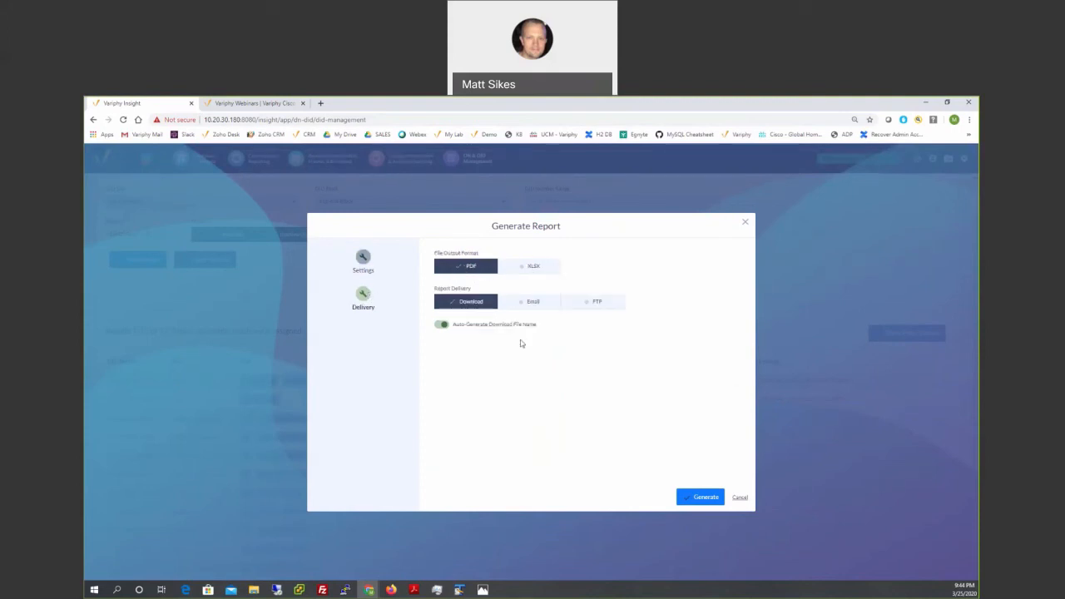
{"action": "left_click", "coordinate": [707, 497]}
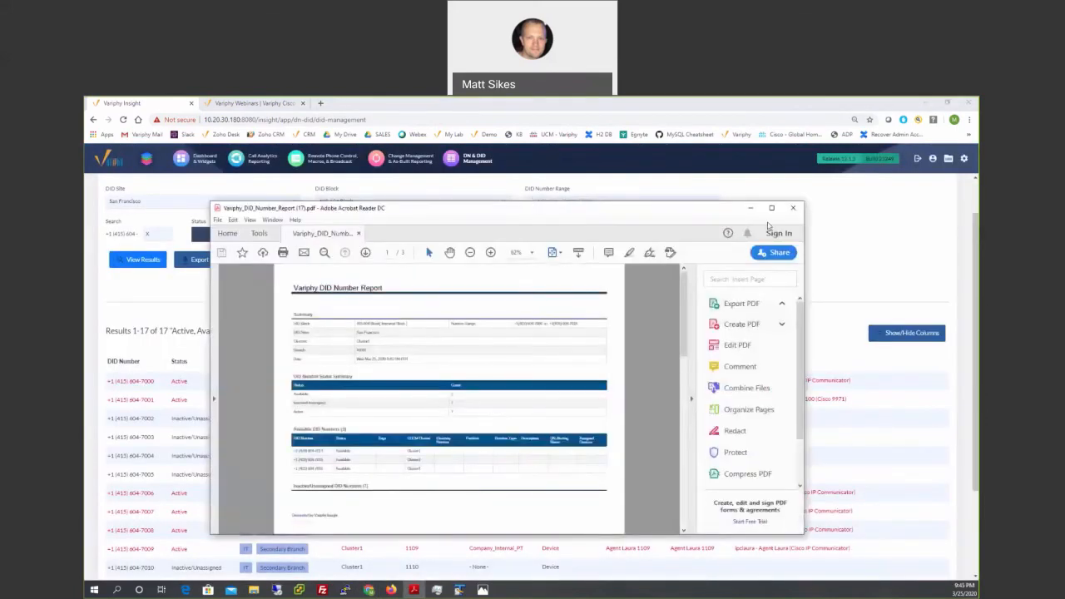
In Acrobat Reader, examine the DID Number Report's summary and compare its search criteria with the DID Management filters
{"action": "left_click", "coordinate": [771, 209]}
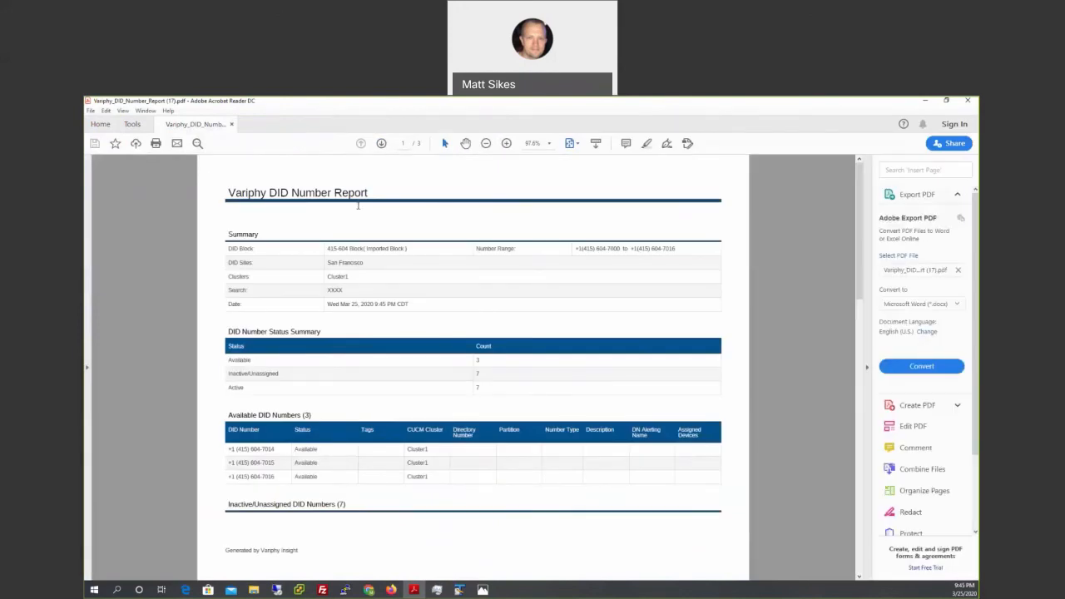
{"action": "left_click_drag", "start_coordinate": [228, 248], "coordinate": [252, 249]}
{"action": "double_click", "coordinate": [335, 289]}
{"action": "left_click", "coordinate": [947, 101]}
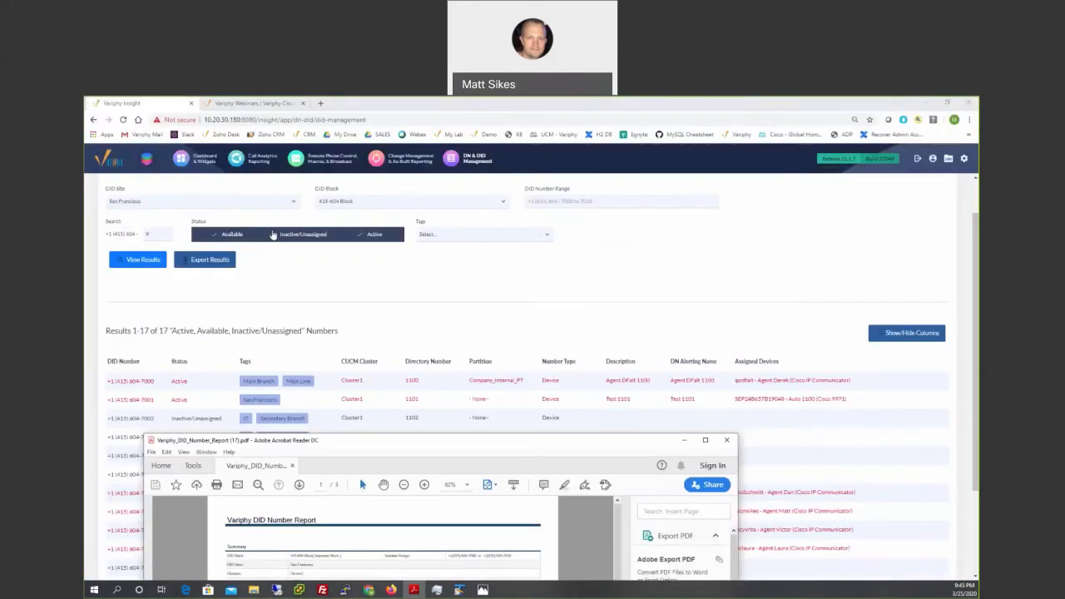
{"action": "left_click_drag", "start_coordinate": [406, 444], "coordinate": [426, 228]}
{"action": "left_click", "coordinate": [725, 224]}
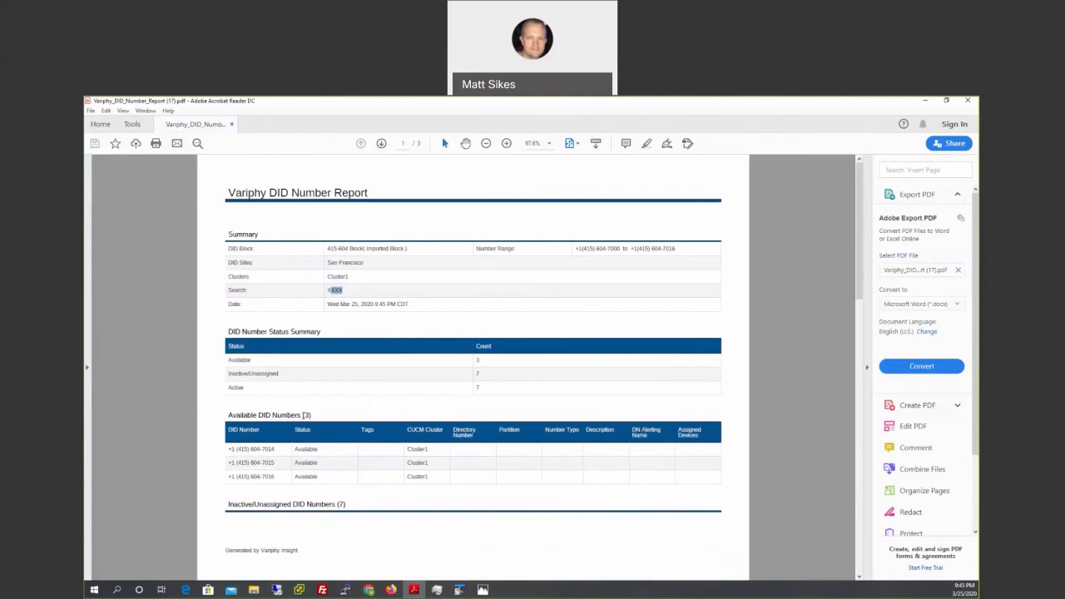
Examine the report's number range and its tables of available, inactive/unassigned and active DID numbers, including the assigned devices
{"action": "left_click_drag", "start_coordinate": [608, 248], "coordinate": [651, 255]}
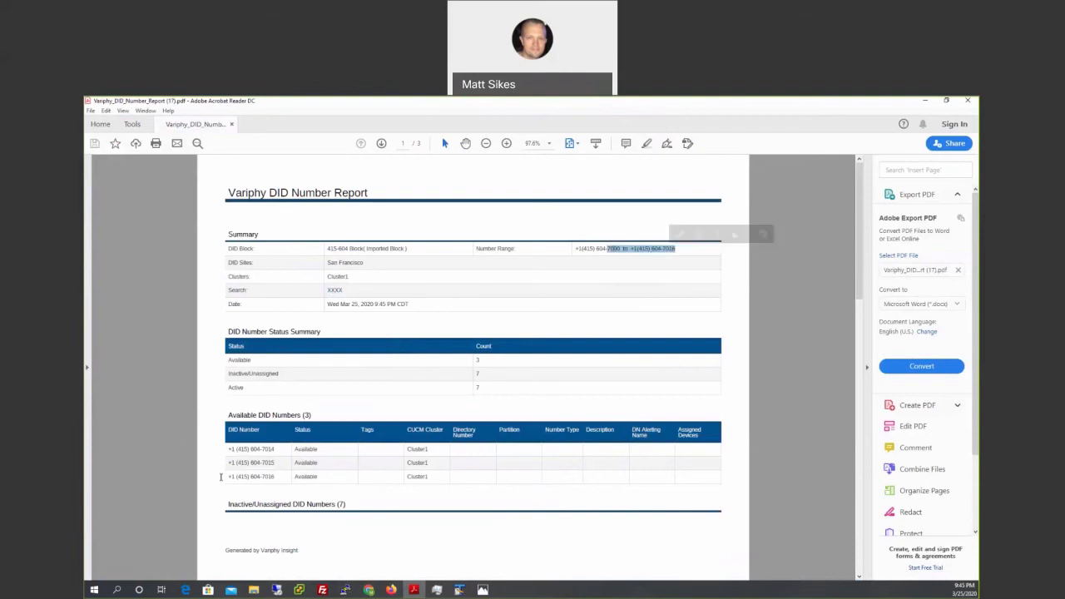
{"action": "left_click_drag", "start_coordinate": [237, 449], "coordinate": [271, 468]}
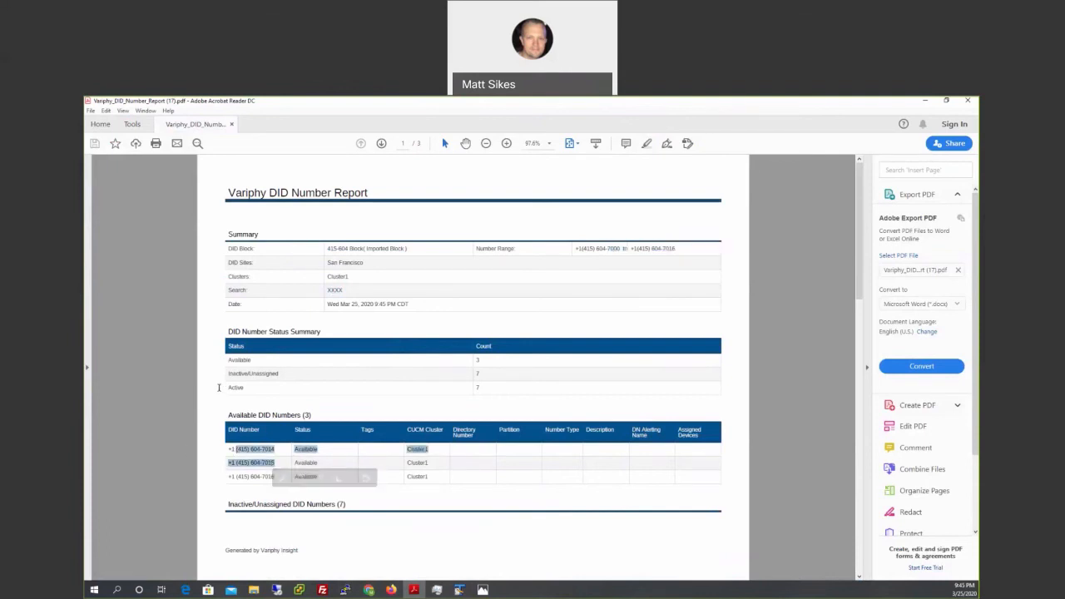
{"action": "scroll", "coordinate": [219, 387], "scroll_direction": "down", "scroll_amount": 5}
{"action": "scroll", "coordinate": [219, 387], "scroll_direction": "up", "scroll_amount": 5}
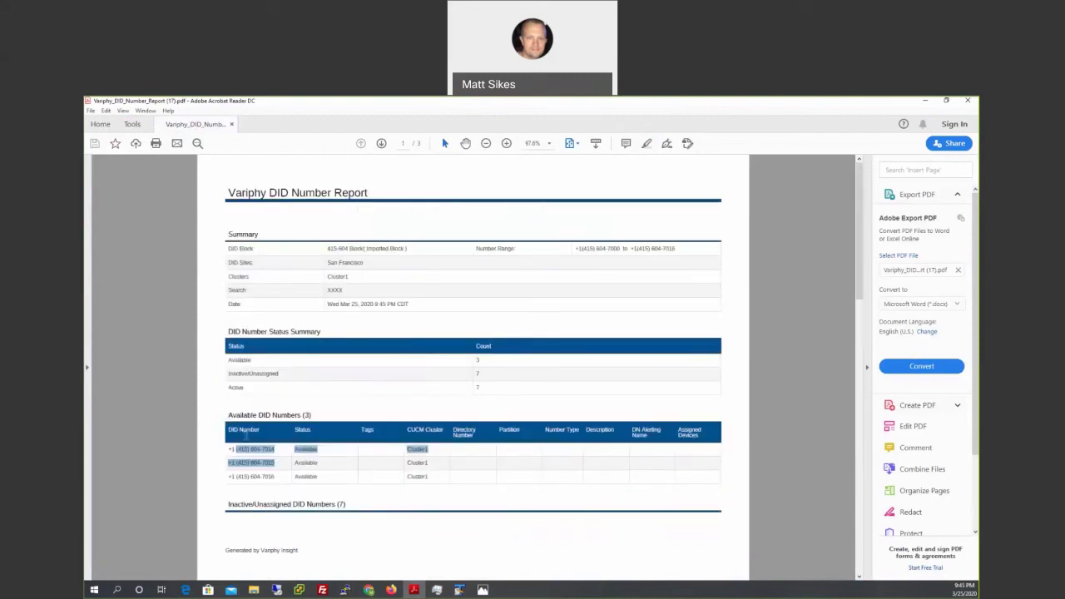
{"action": "scroll", "coordinate": [246, 436], "scroll_direction": "down", "scroll_amount": 5}
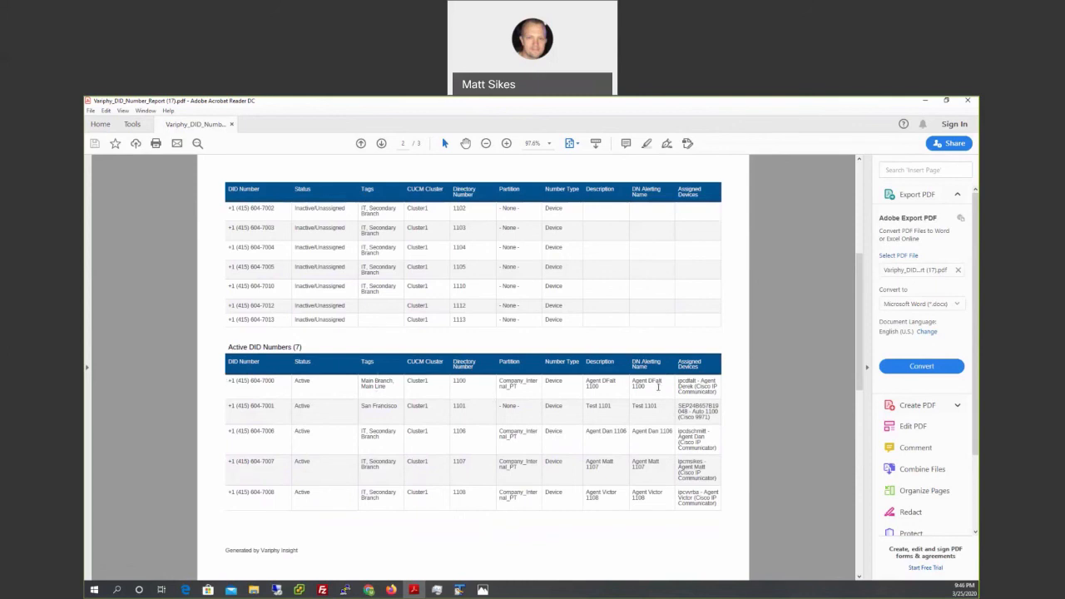
{"action": "left_click_drag", "start_coordinate": [679, 381], "coordinate": [705, 401]}
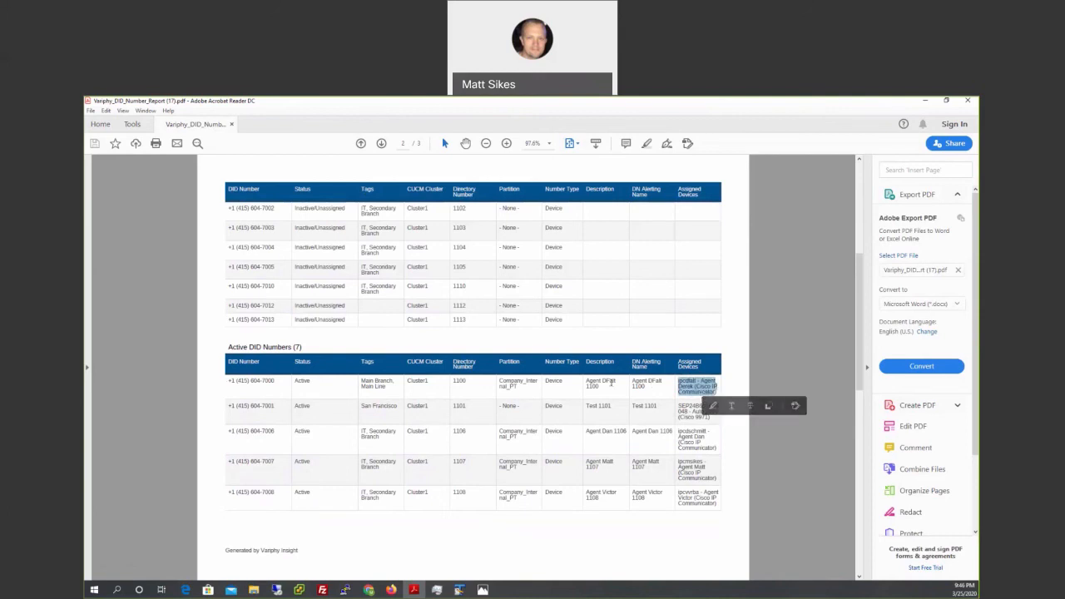
{"action": "scroll", "coordinate": [409, 350], "scroll_direction": "up", "scroll_amount": 3}
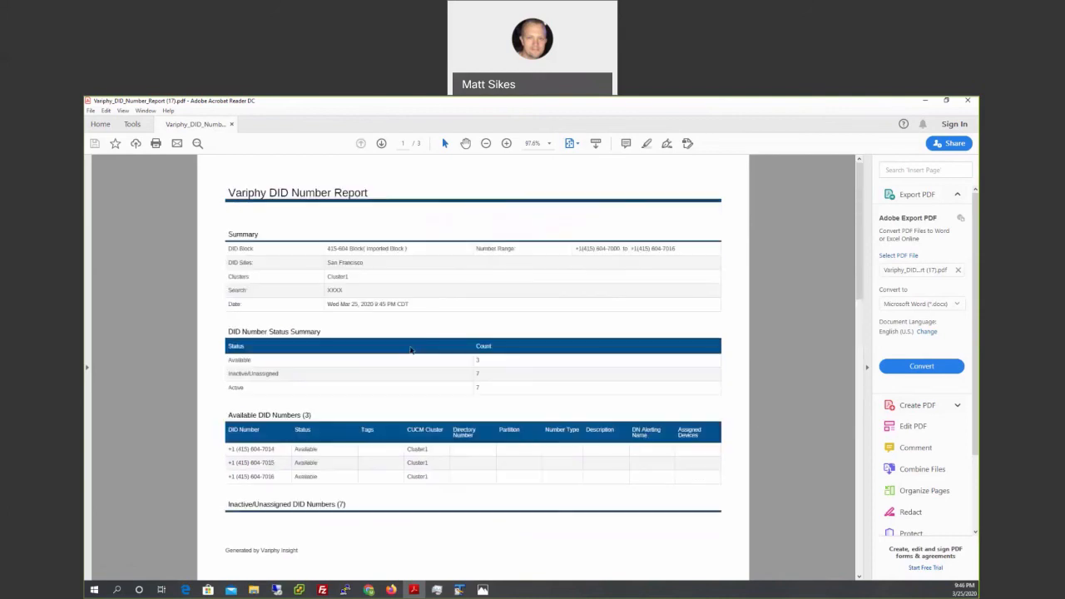
Minimize the PDF report and return to the 415-604 Block's search settings in DID Management
{"action": "left_click", "coordinate": [945, 101]}
{"action": "left_click", "coordinate": [708, 221]}
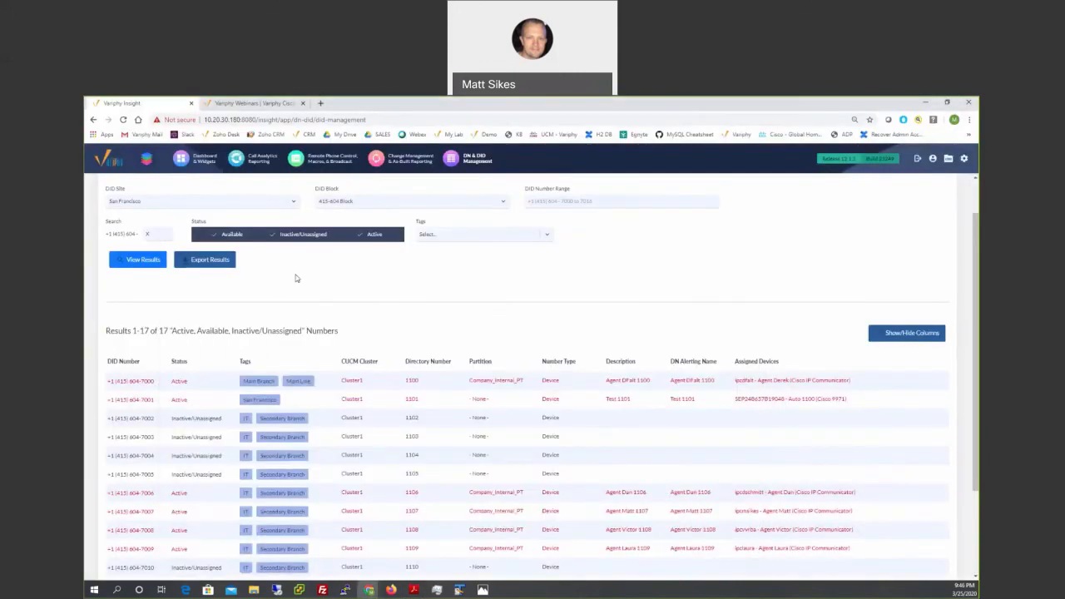
{"action": "scroll", "coordinate": [296, 278], "scroll_direction": "up", "scroll_amount": 1}
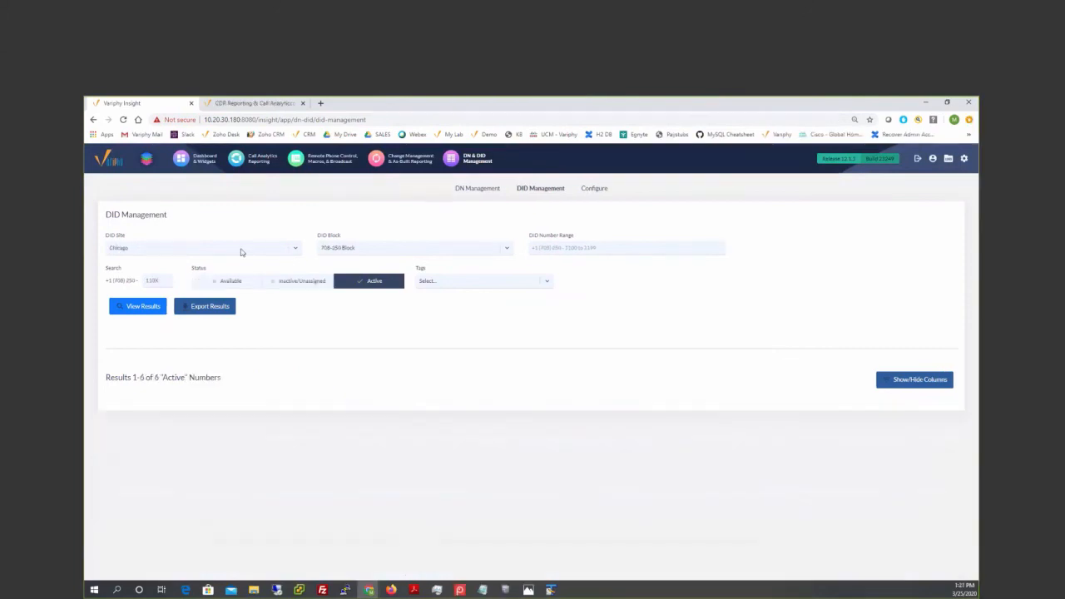
Open the Dashboard & Widgets page
{"action": "left_click", "coordinate": [188, 163]}
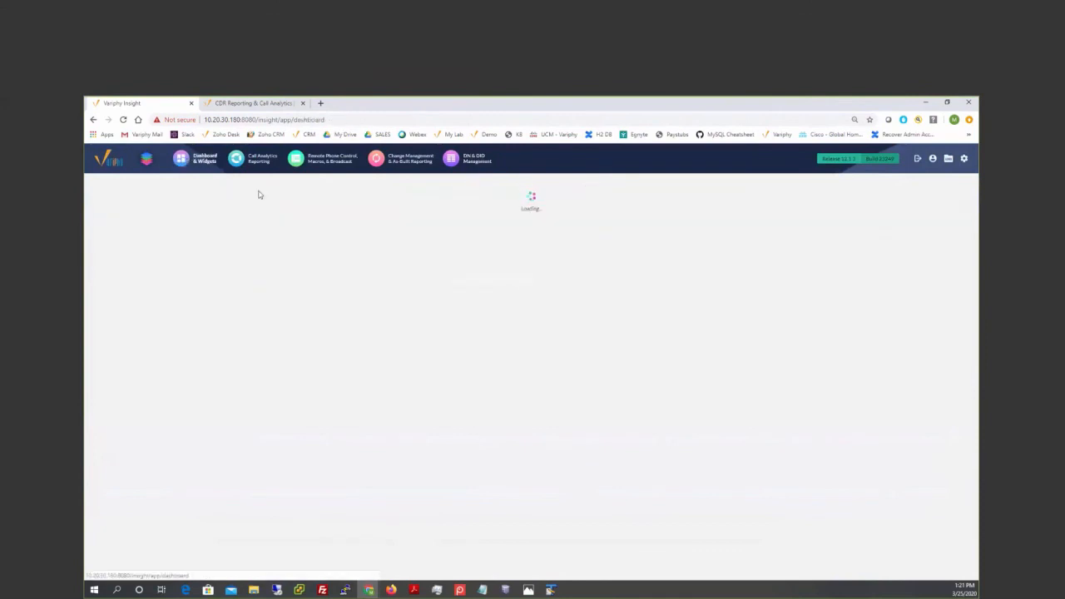